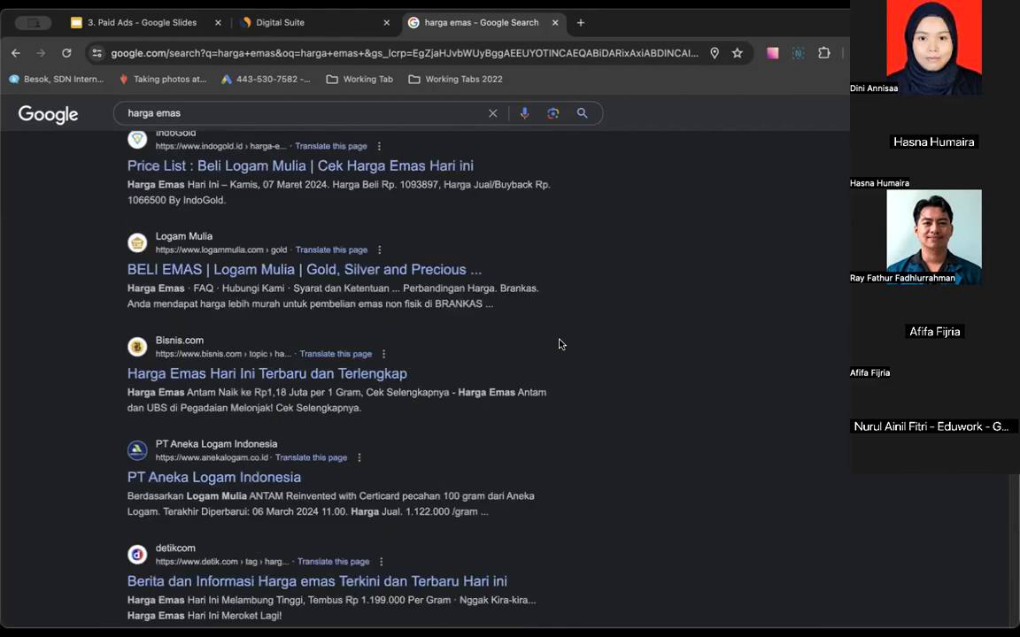
Look through the Google search results for "harga emas", from the top stories to the related questions.
scroll(558, 344, up, 4)
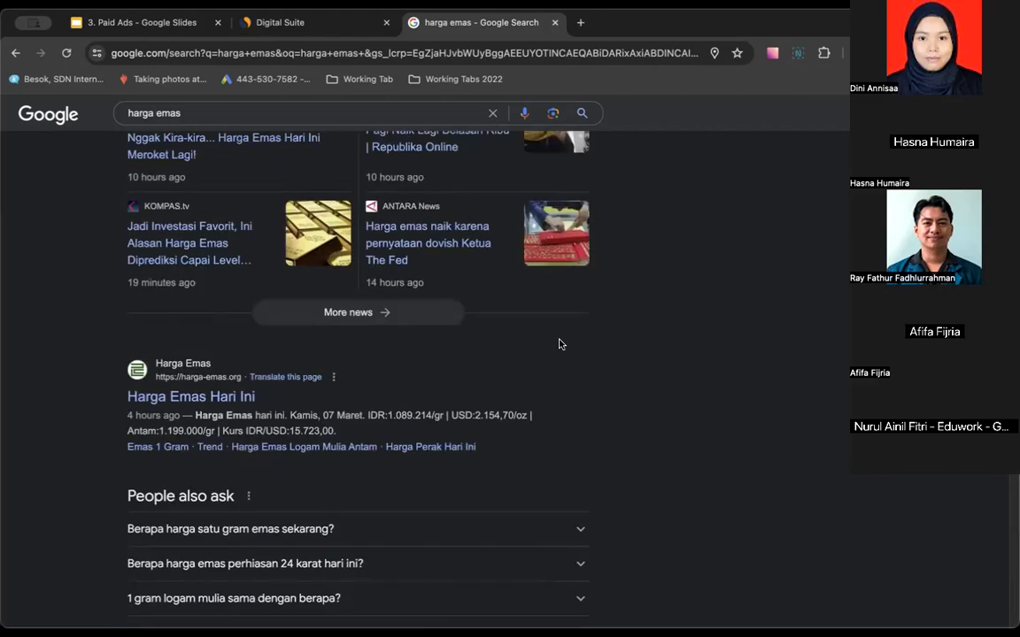
scroll(559, 345, up, 7)
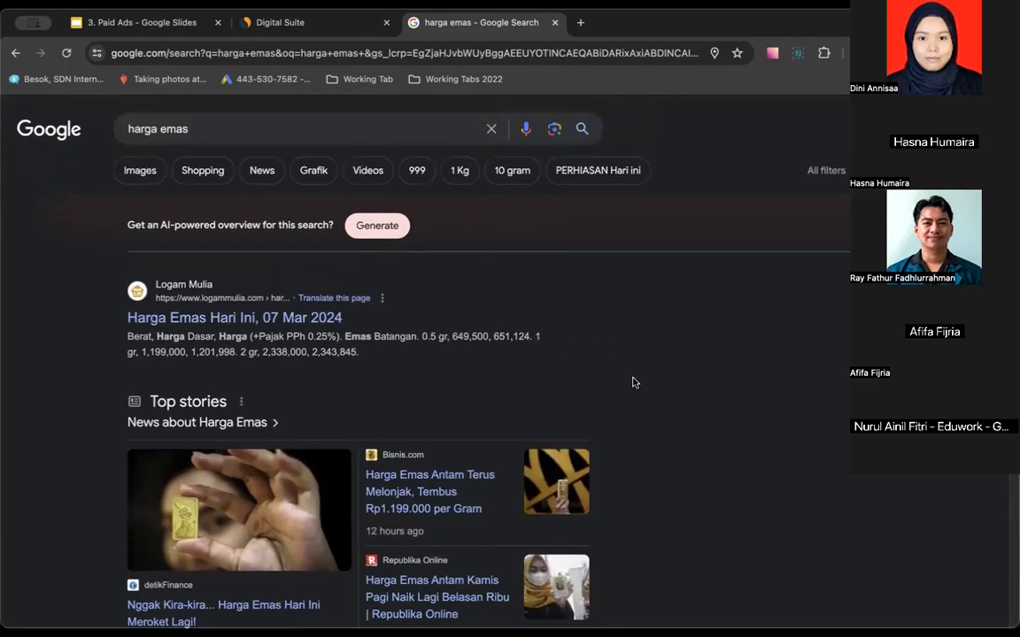
scroll(628, 379, down, 3)
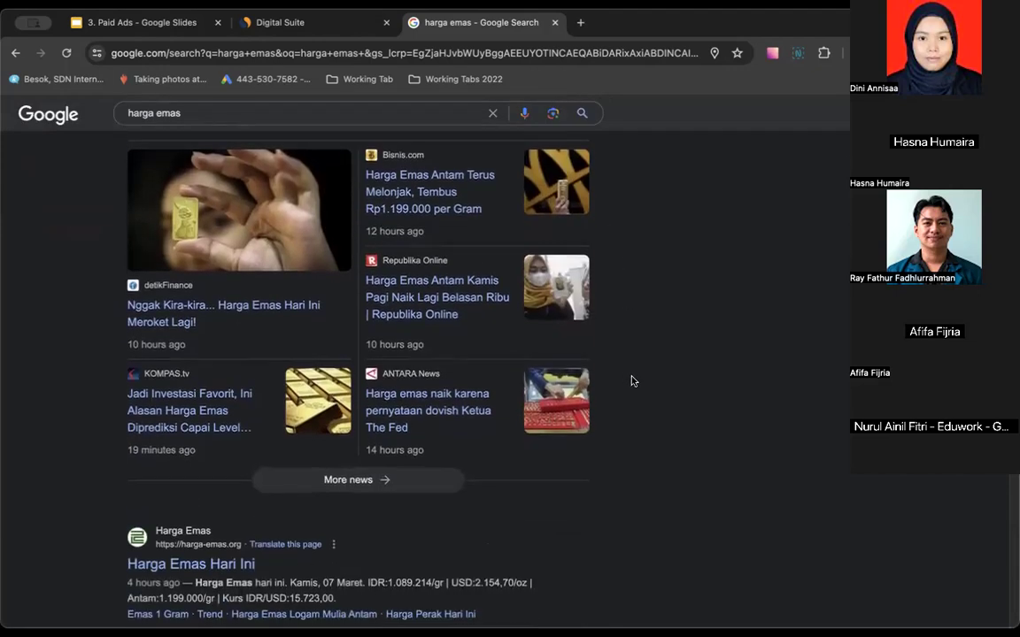
scroll(633, 381, down, 5)
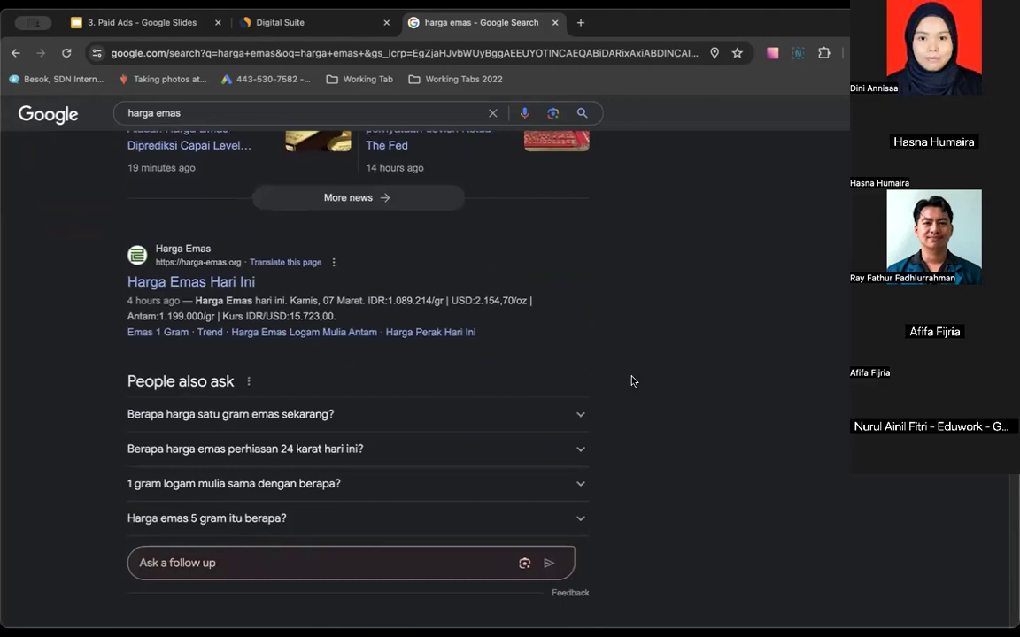
scroll(632, 380, up, 10)
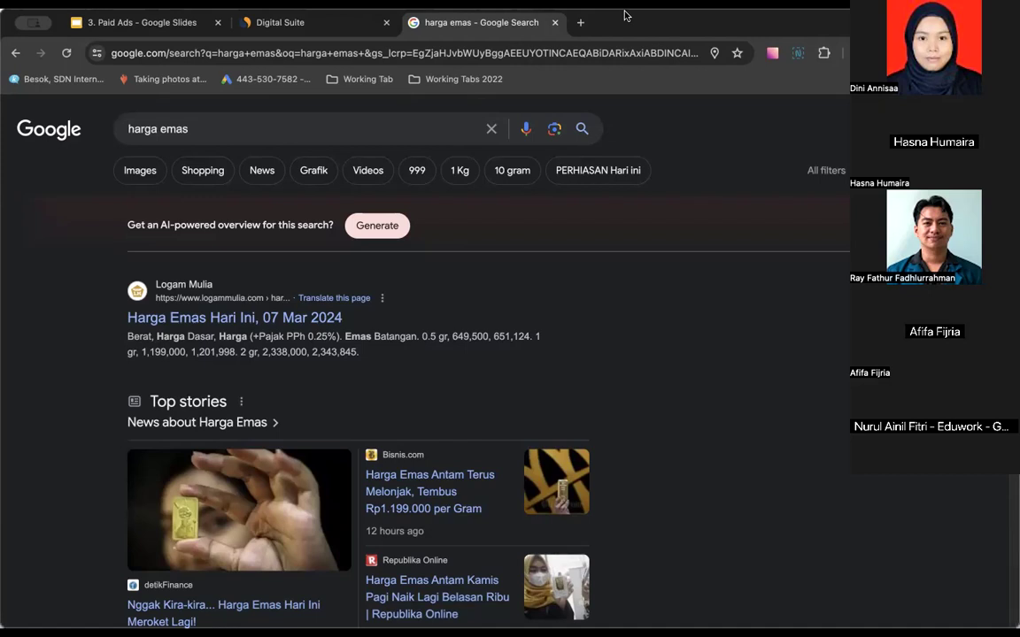
Open Google Ads in a new tab and switch to the Dyudo account, keeping only that account's tab open.
click(580, 22)
text(ad)
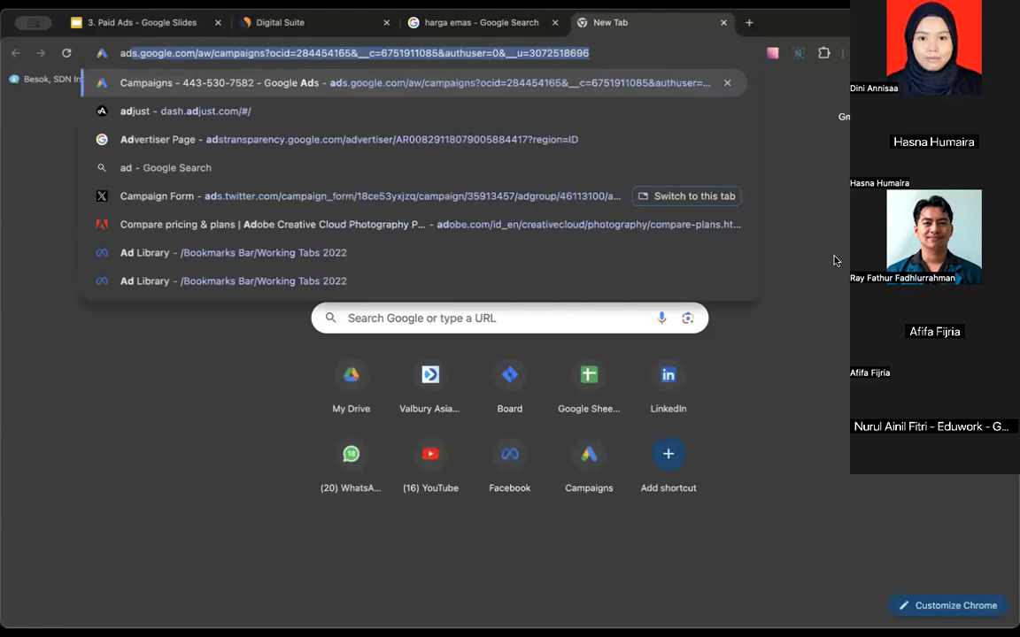
key(Return)
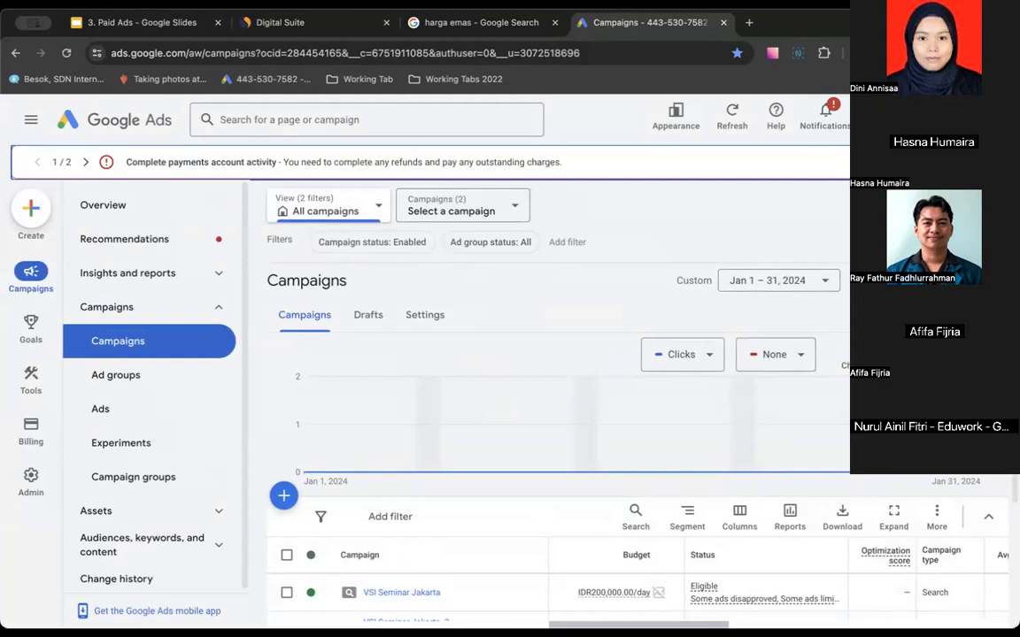
click(991, 119)
click(840, 272)
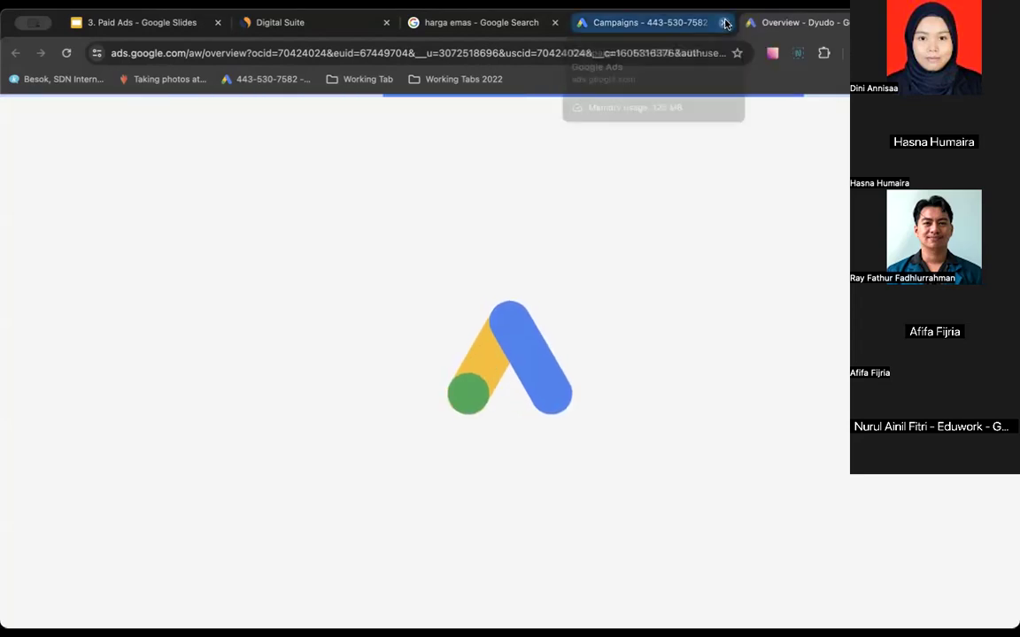
click(723, 22)
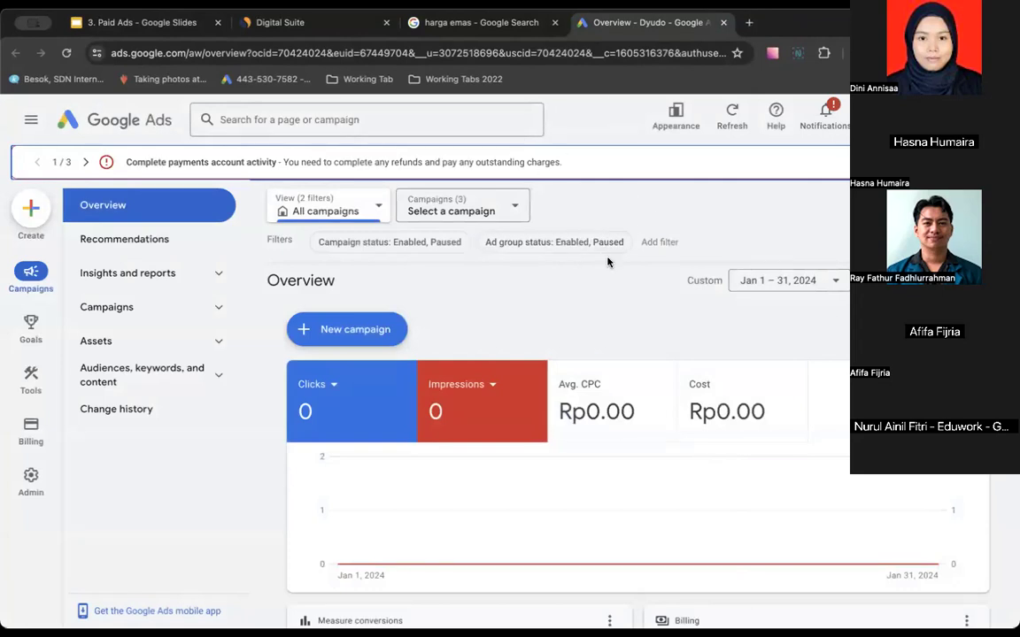
Look over the account overview and open the Keyword Planner.
scroll(531, 312, down, 3)
scroll(511, 310, up, 3)
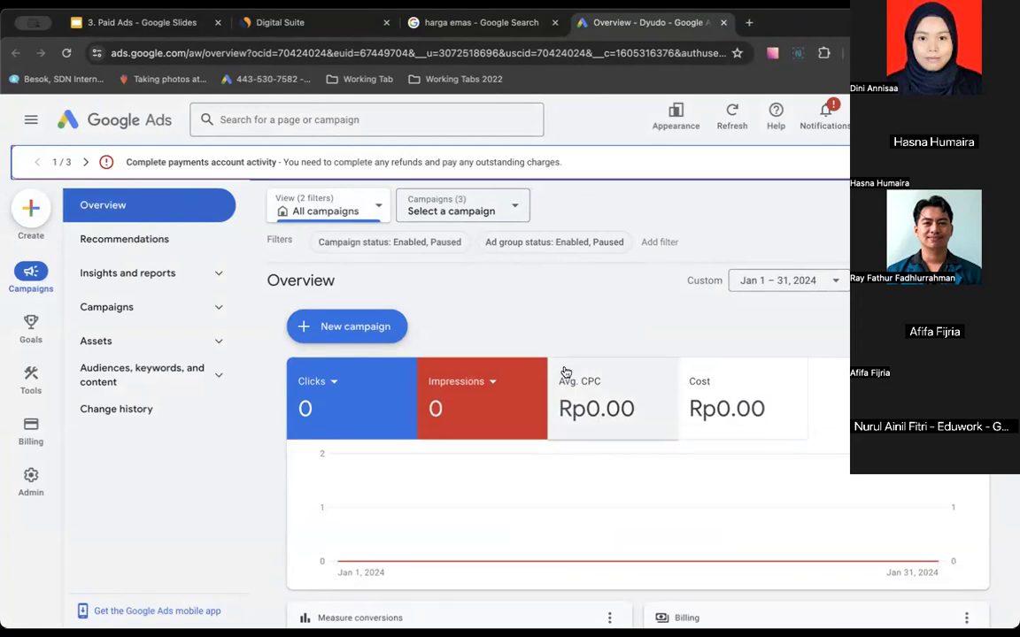
scroll(495, 372, down, 10)
scroll(491, 392, up, 10)
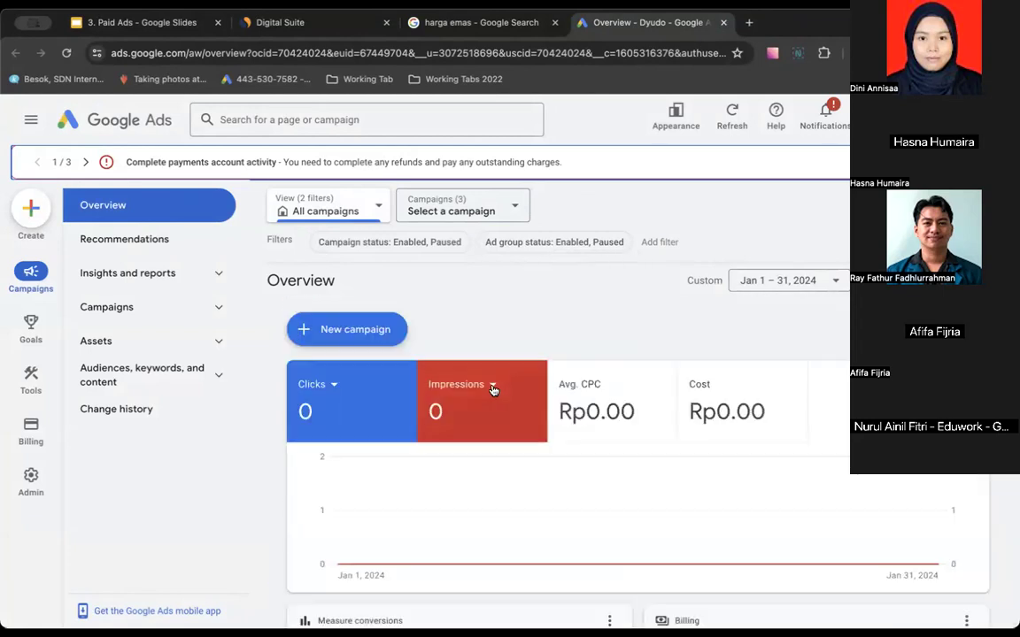
mouse_move(29, 323)
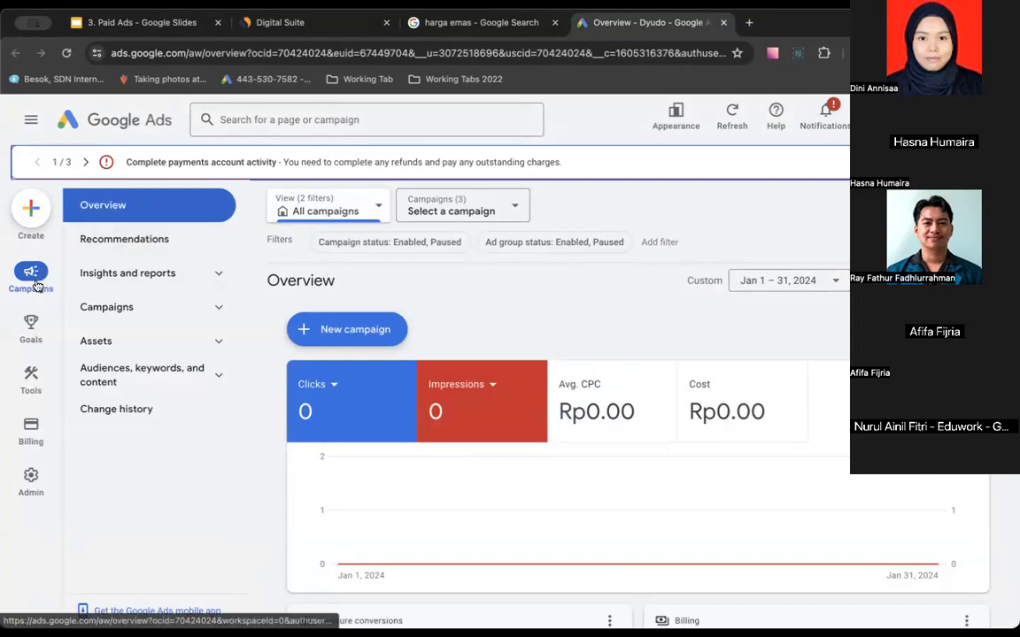
mouse_move(30, 383)
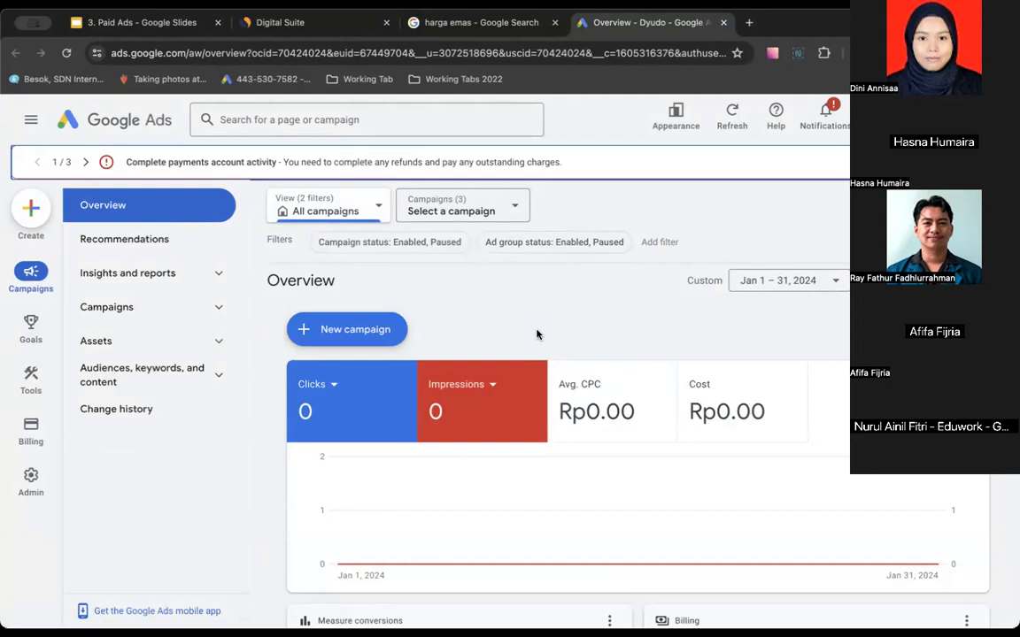
click(29, 386)
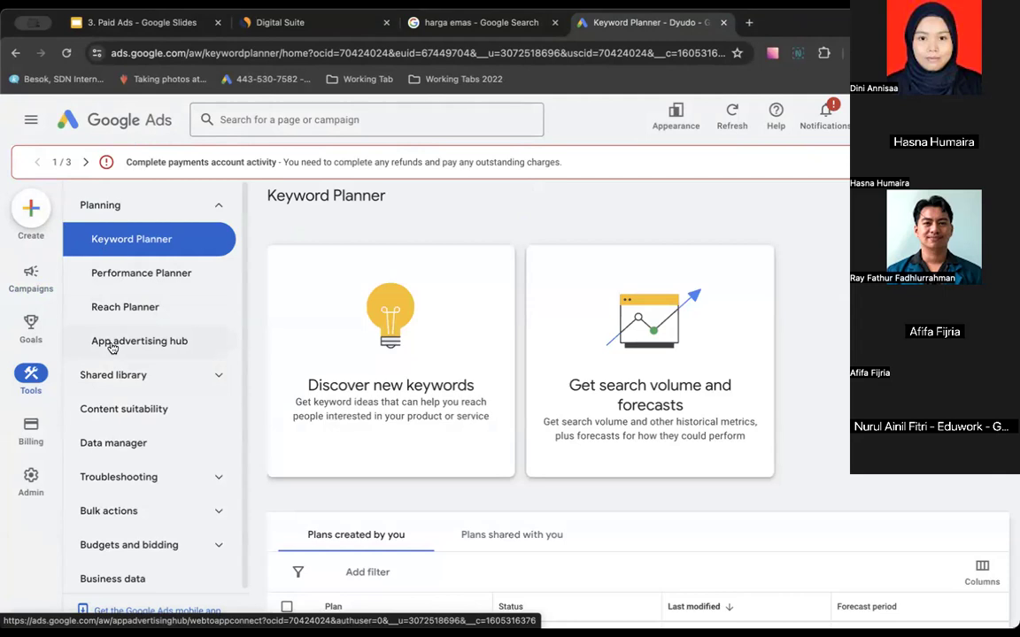
Open the Discover new keywords form in the Keyword Planner and look over its fields.
mouse_move(31, 277)
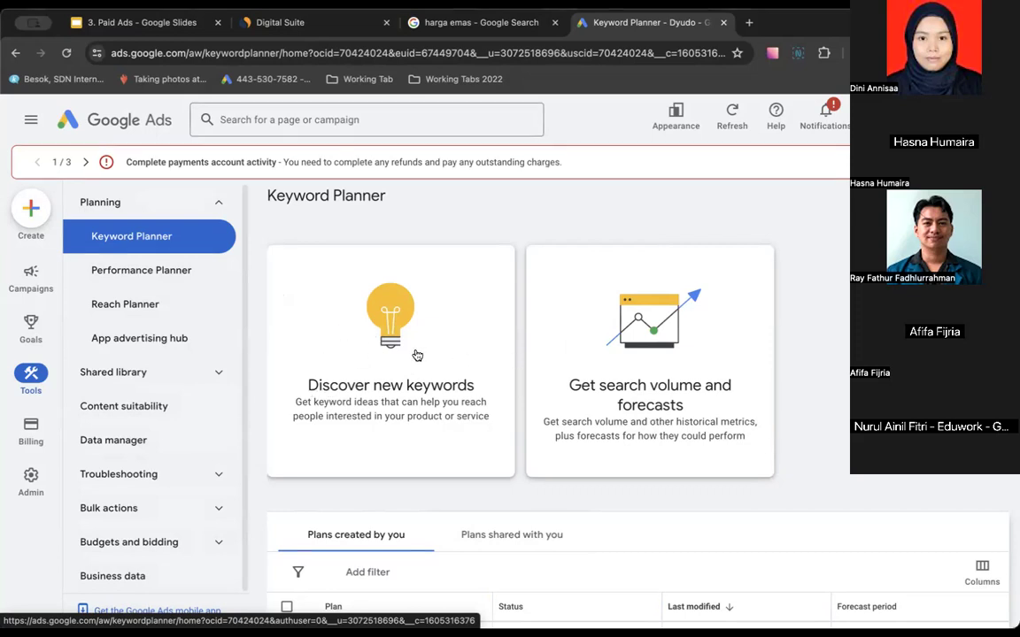
scroll(527, 354, down, 2)
scroll(523, 354, down, 1)
scroll(523, 354, up, 3)
click(511, 354)
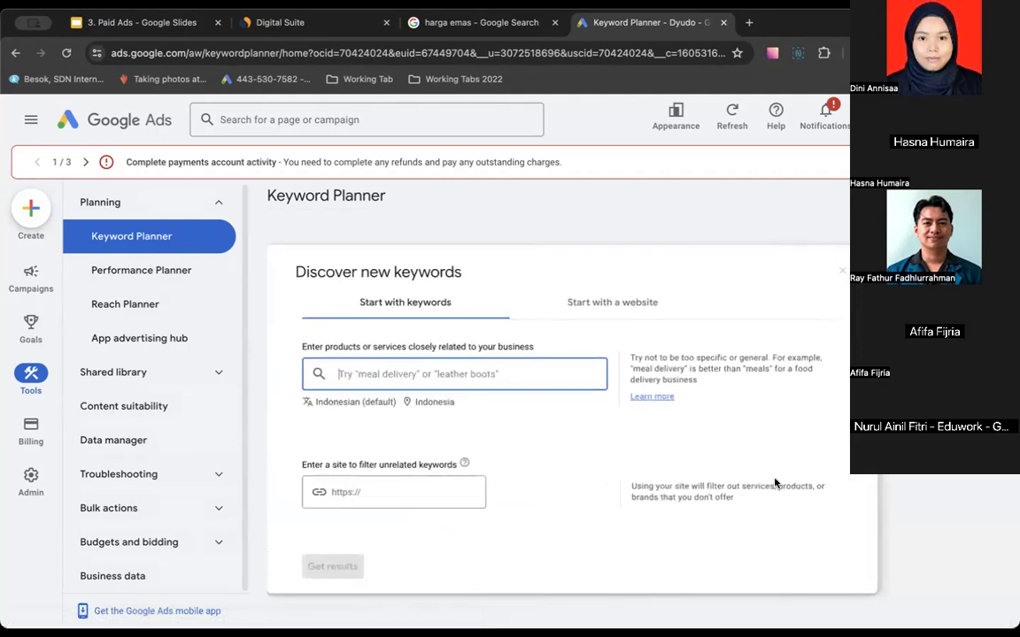
scroll(553, 460, down, 2)
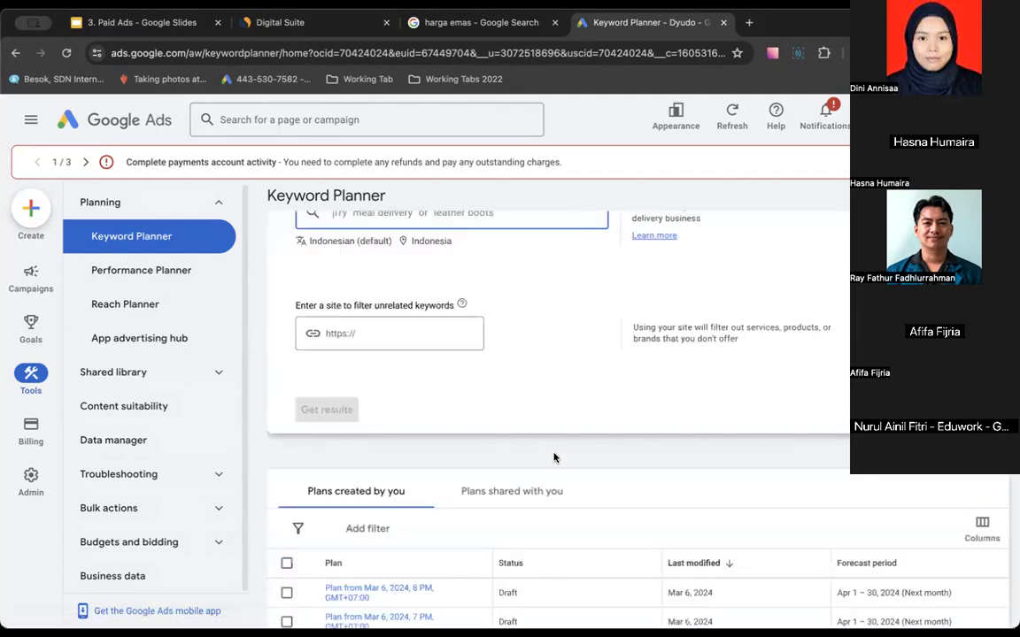
scroll(553, 458, up, 2)
scroll(556, 456, down, 4)
scroll(555, 455, up, 4)
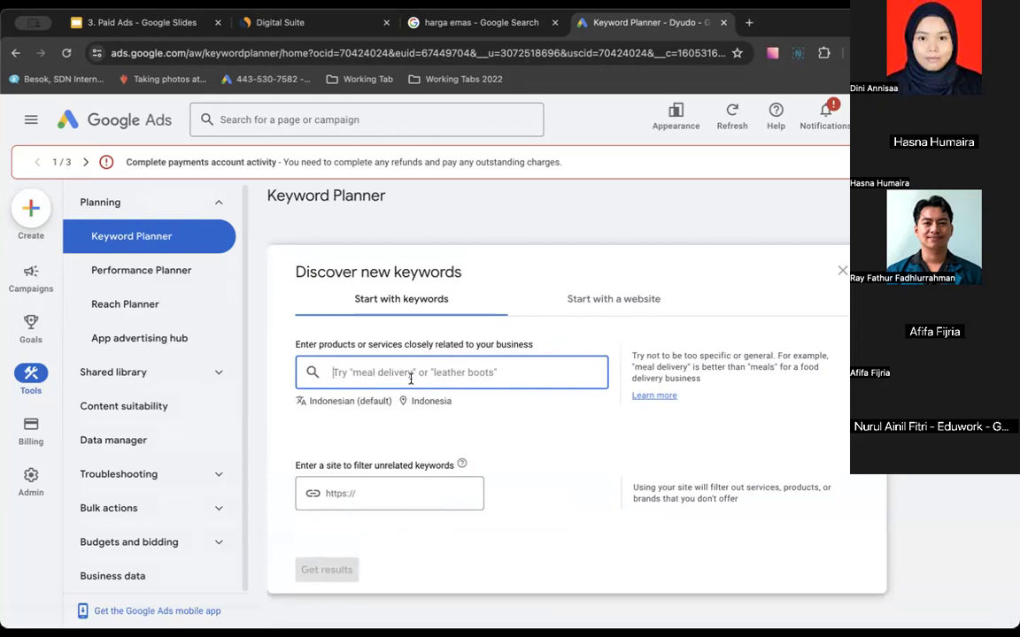
Enter "kursus digital marketing" as the product or service to find keywords for.
text(ko)
key(BackSpace)
text(kursus)
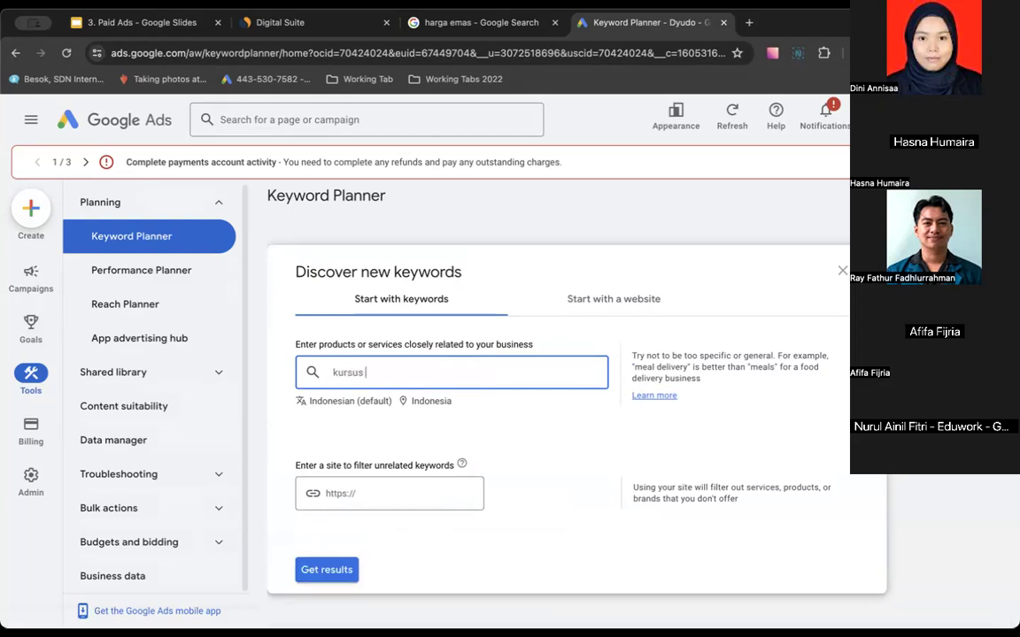
text( digital marketing)
click(399, 491)
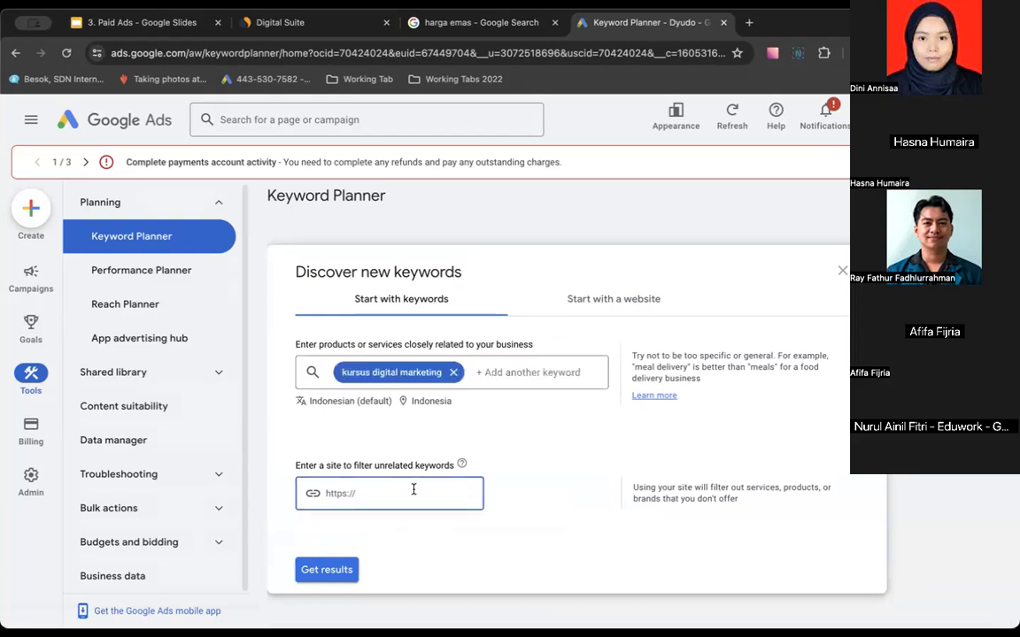
text(edu)
key(BackSpace)
key(BackSpace)
key(BackSpace)
text(https://eduwiw)
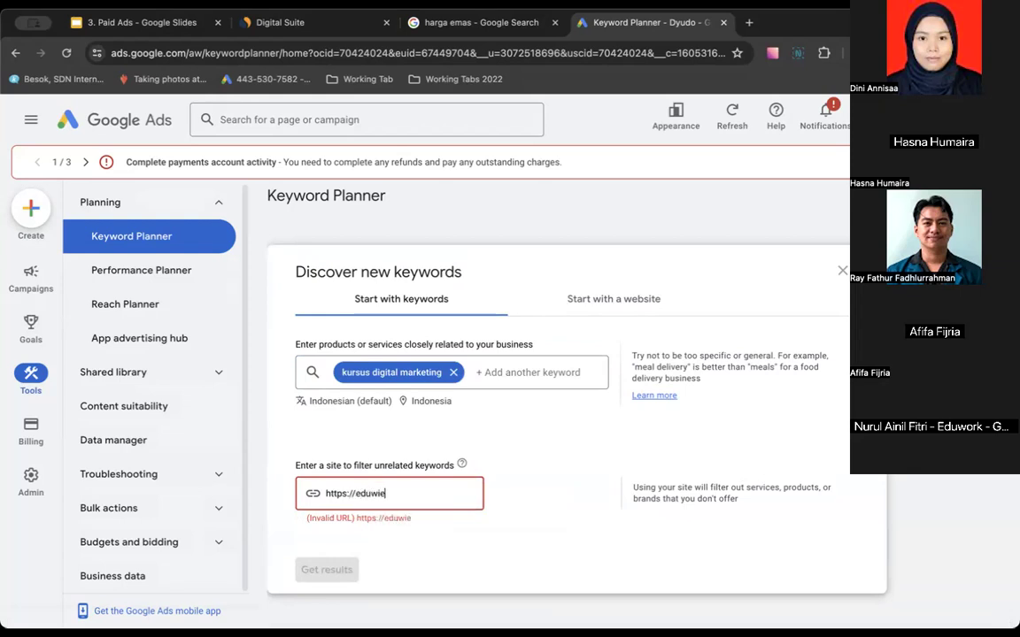
key(BackSpace)
text(ork.i)
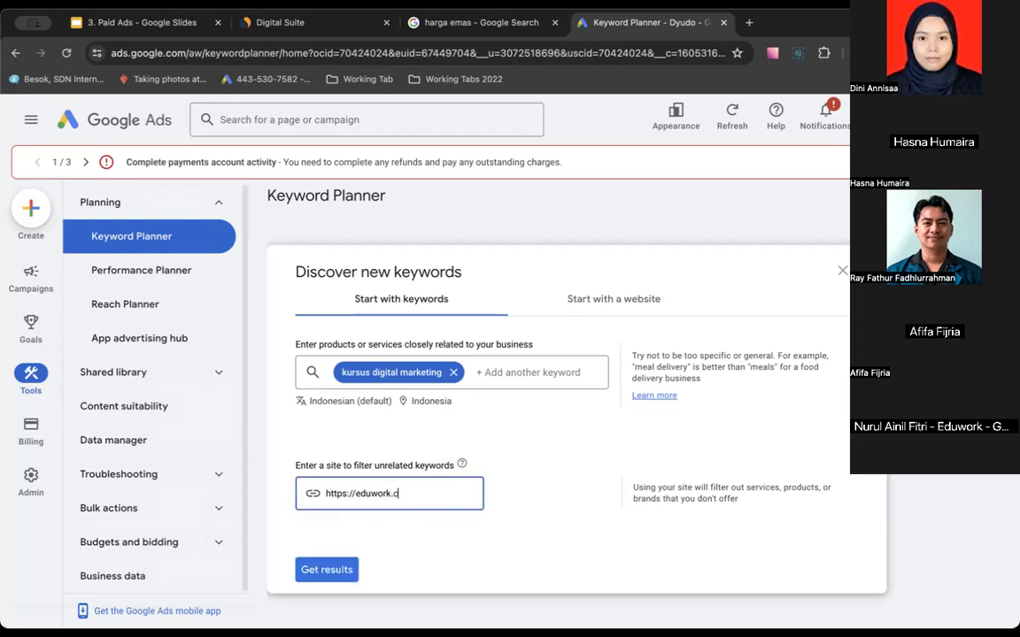
text(d)
drag(479, 502, 280, 502)
key(BackSpace)
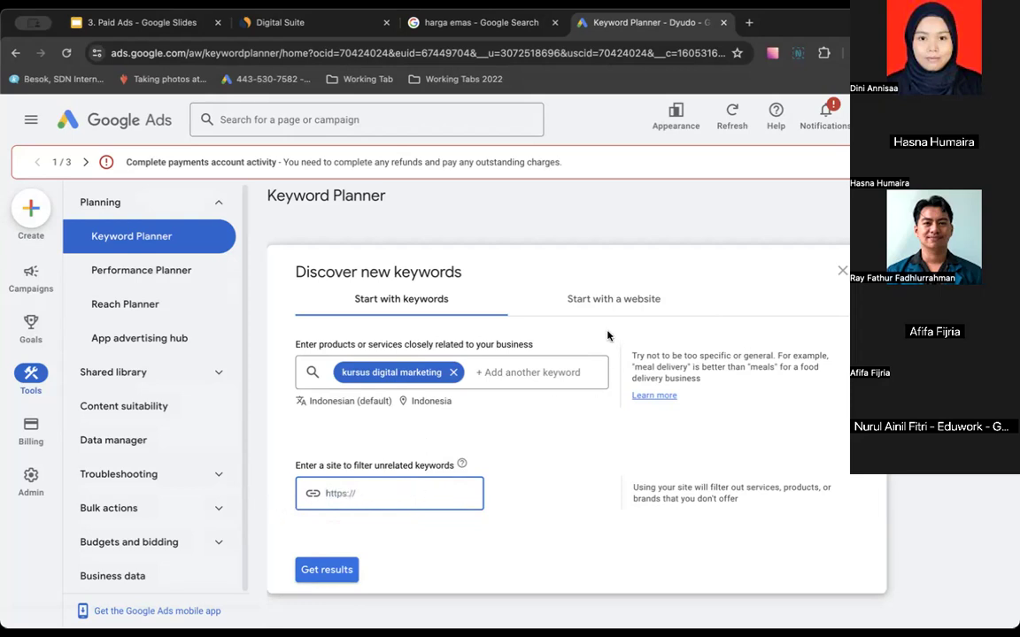
click(606, 300)
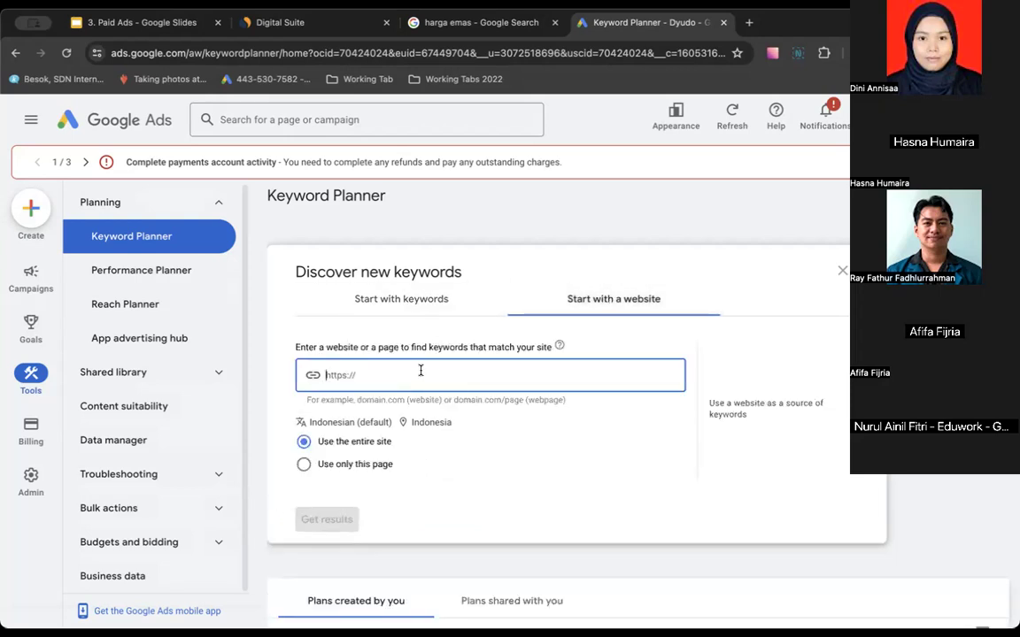
text(htto)
text(ps)
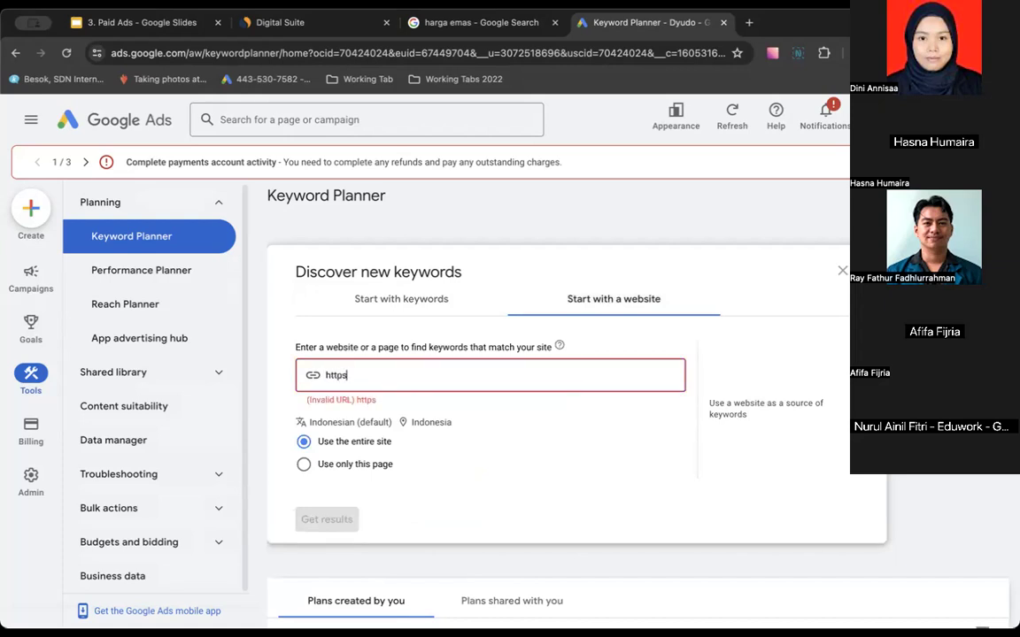
text(://eduworks.id)
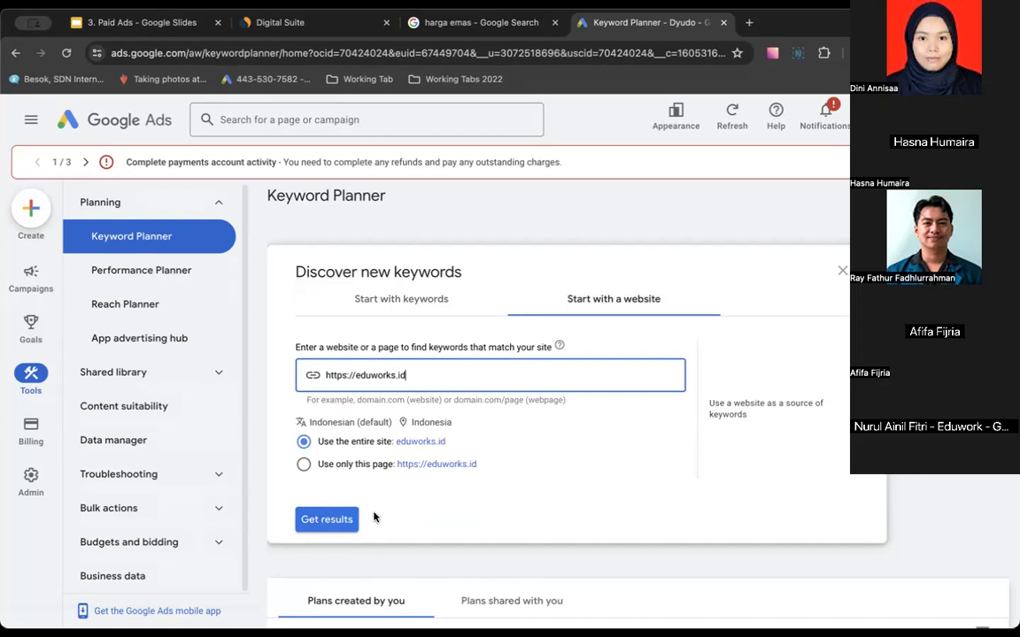
click(325, 521)
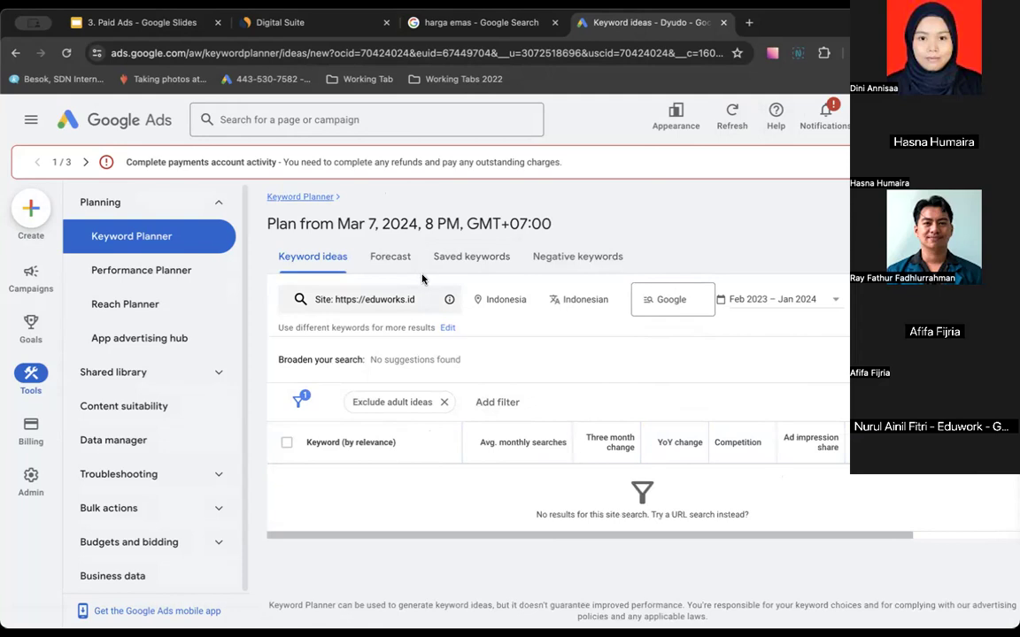
Return to the Keyword Planner start page and get keyword ideas for "kursus digital marketing" through Discover new keywords.
click(136, 235)
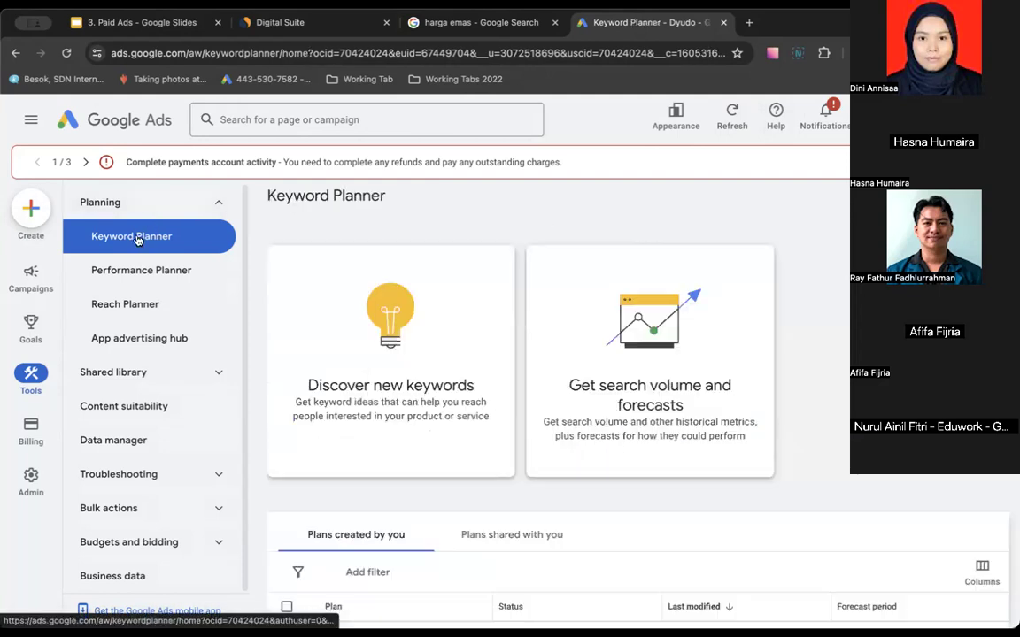
click(330, 337)
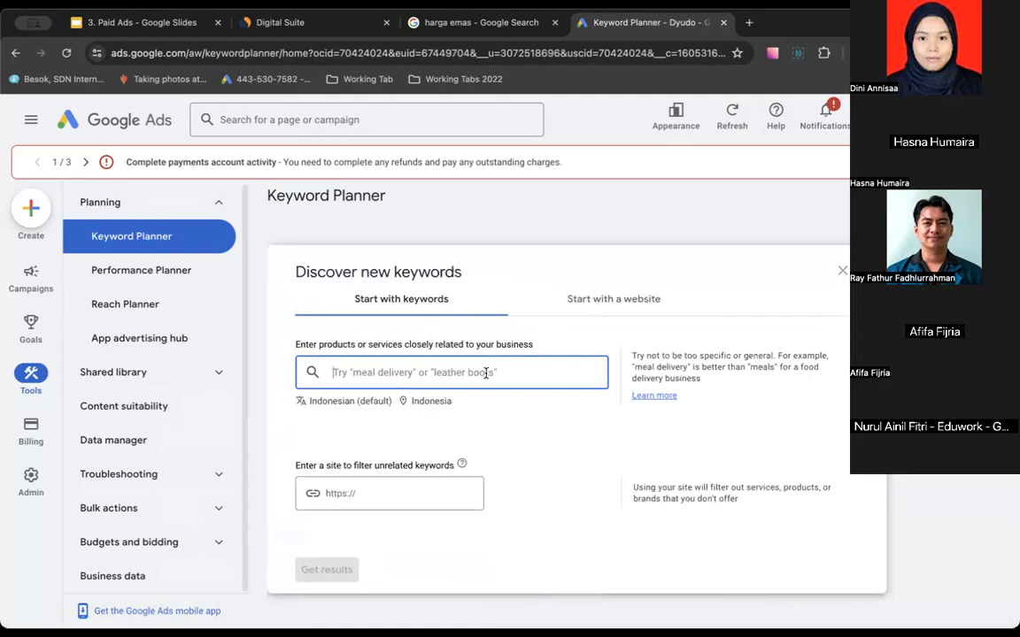
text(ku)
key(BackSpace)
key(BackSpace)
text(kursus)
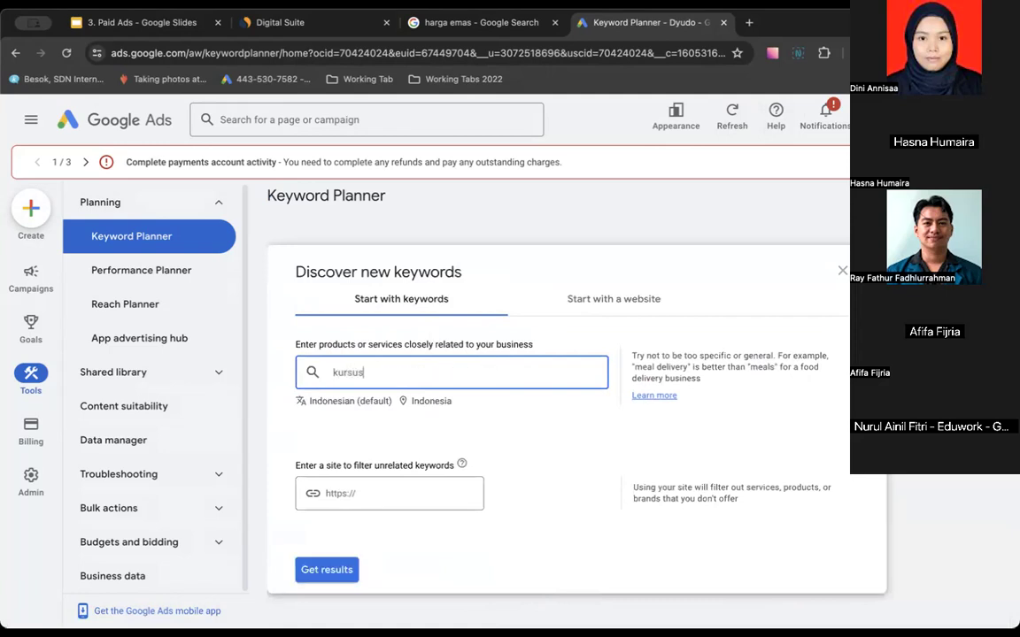
text( digital marketing)
key(Return)
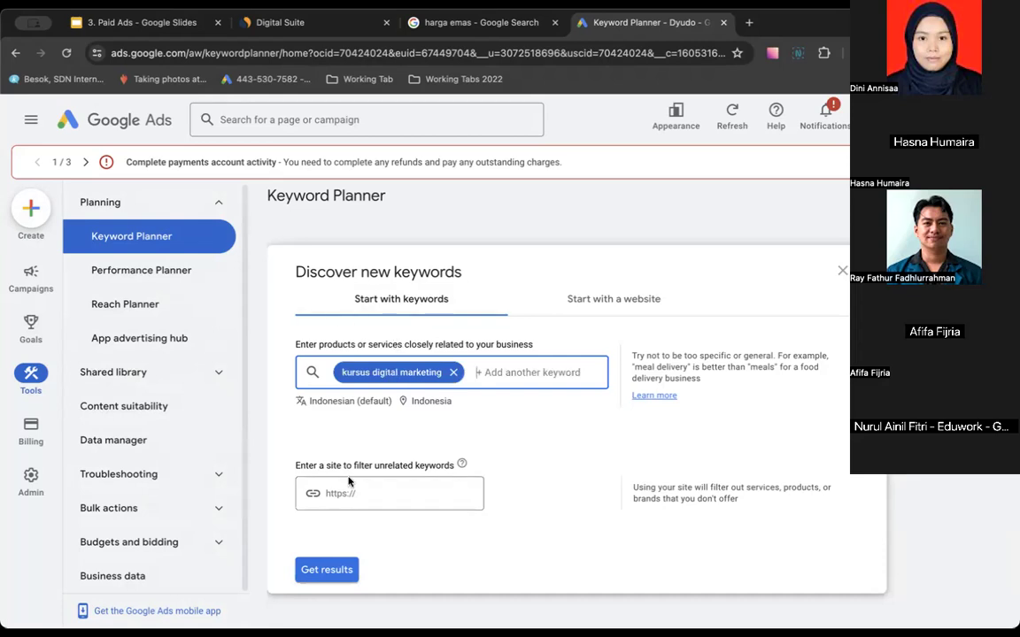
click(329, 569)
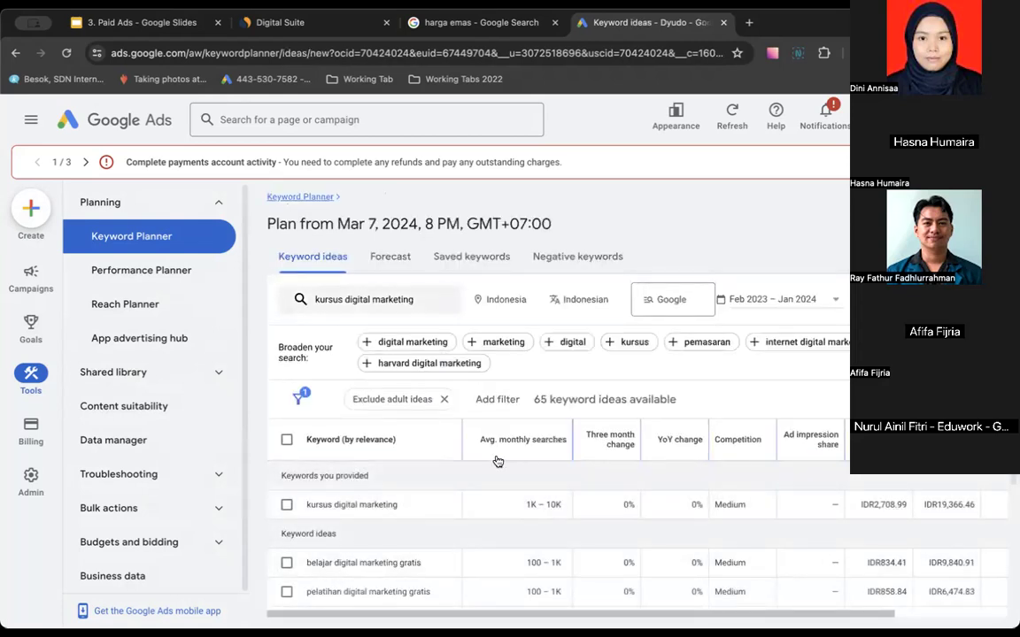
scroll(482, 461, down, 1)
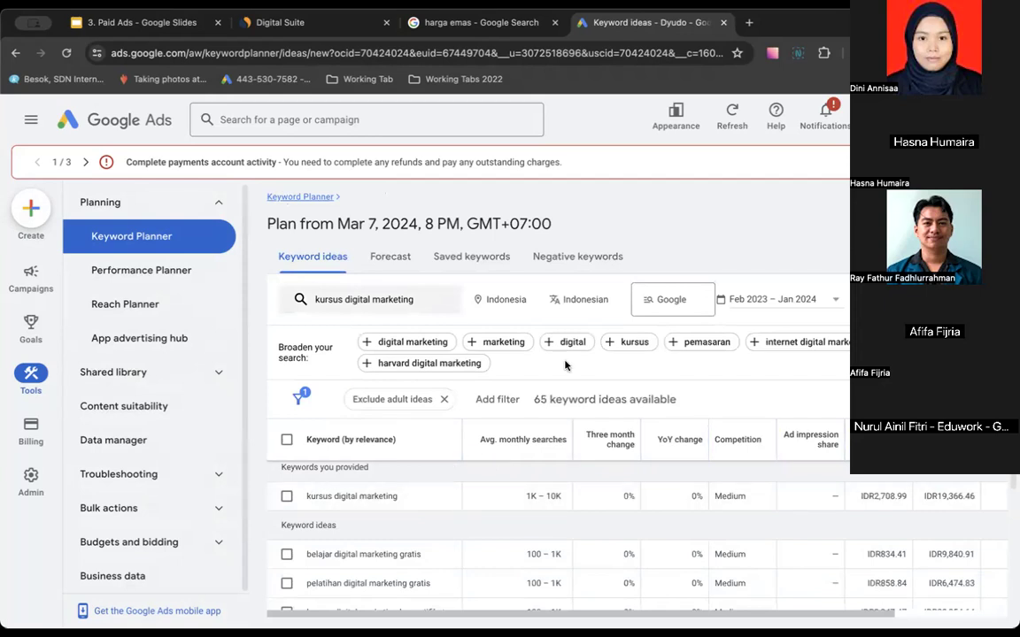
scroll(530, 436, down, 1)
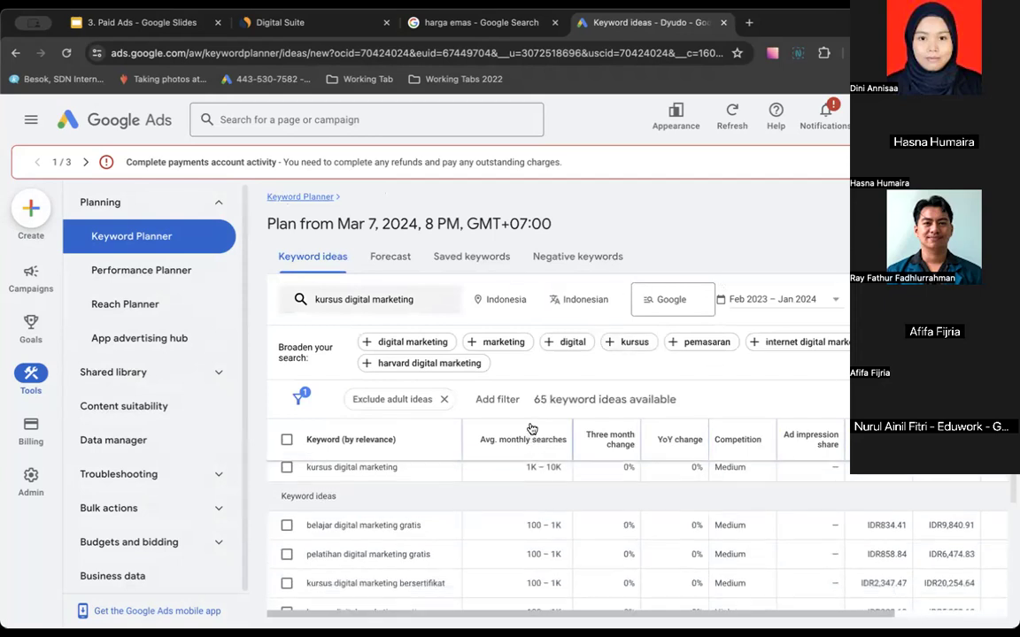
scroll(427, 485, up, 1)
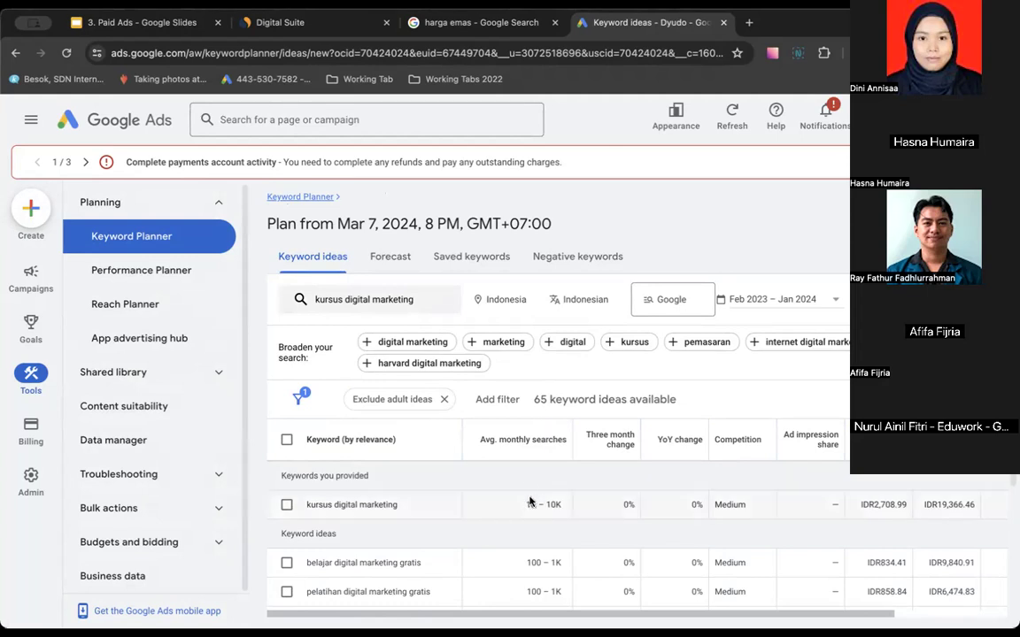
View the date range options available for the keyword ideas, leaving the last 12 months in place.
click(769, 306)
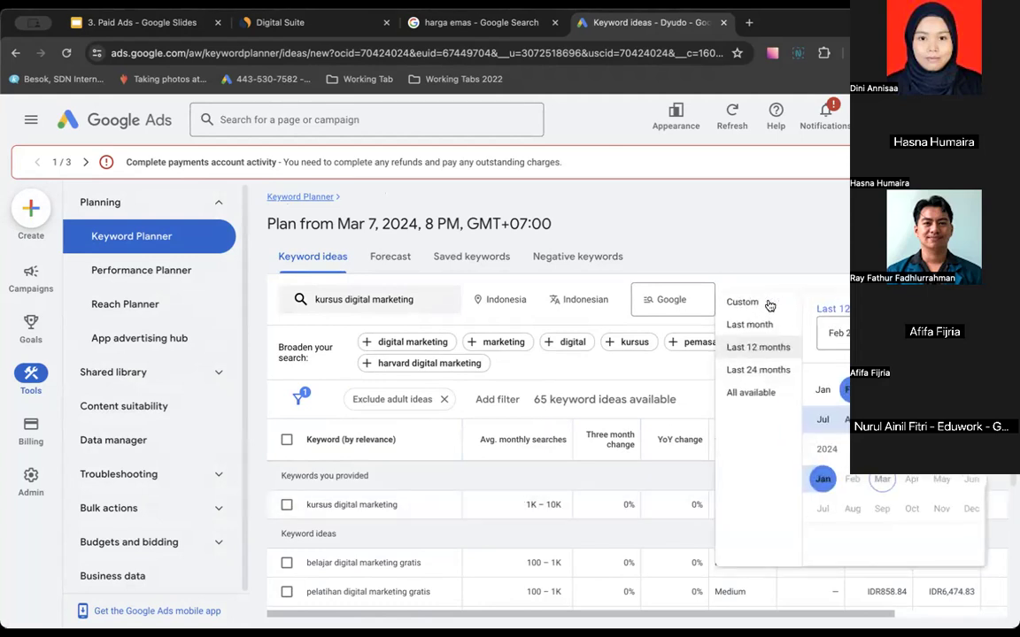
click(758, 347)
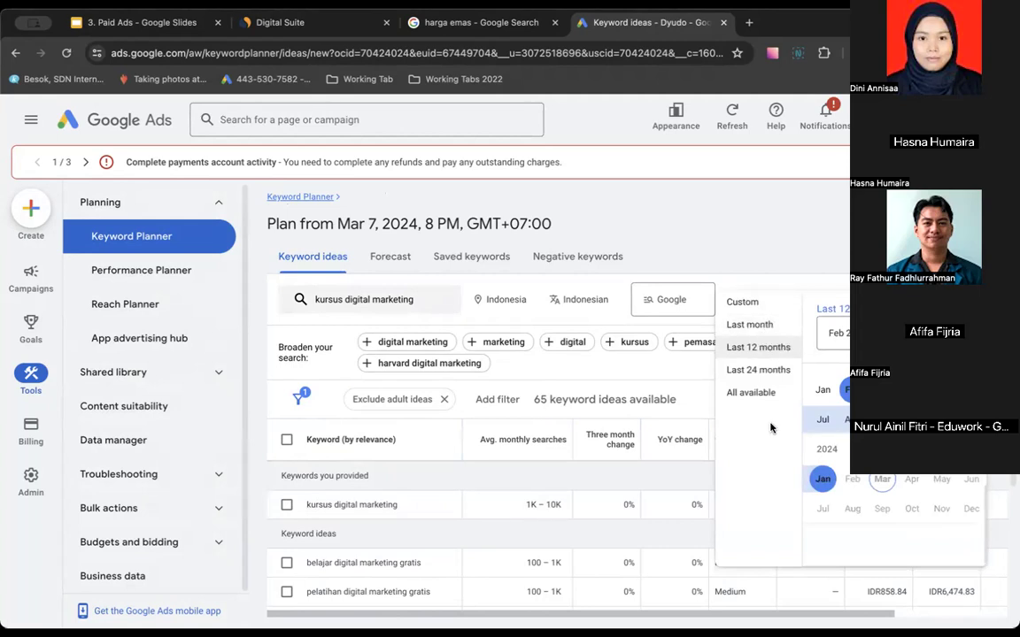
click(723, 247)
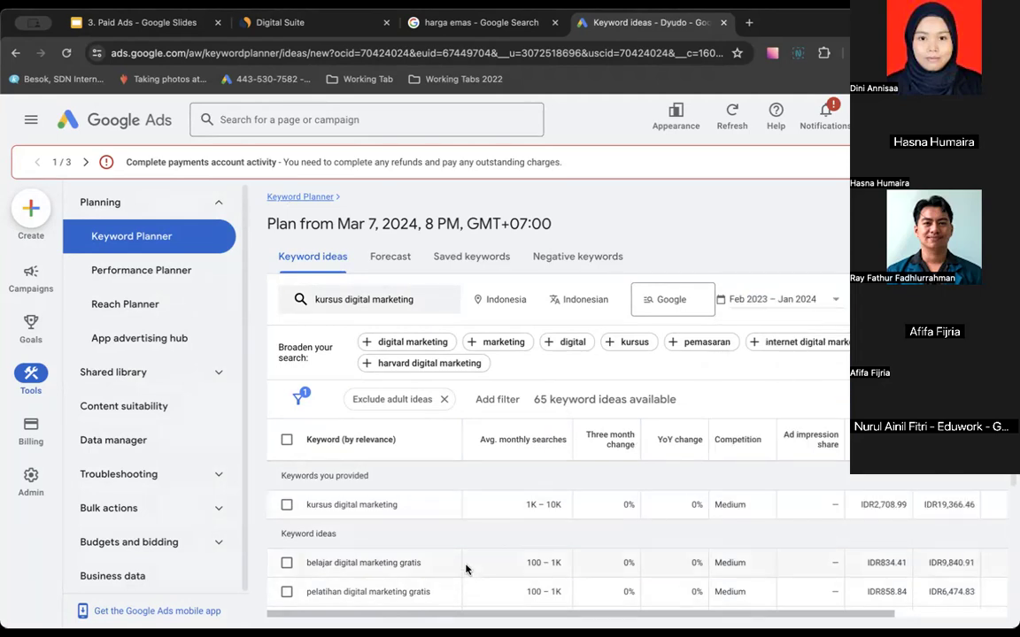
Zoom the browser page out one level so more columns and rows of the keyword ideas table fit.
scroll(425, 531, down, 2)
scroll(382, 496, up, 1)
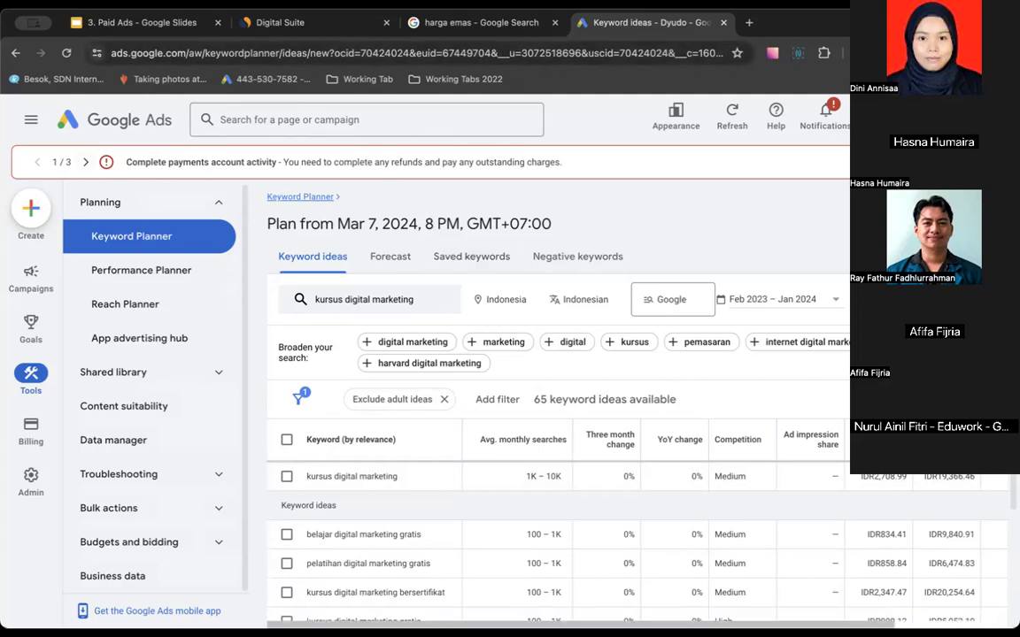
click(146, 3)
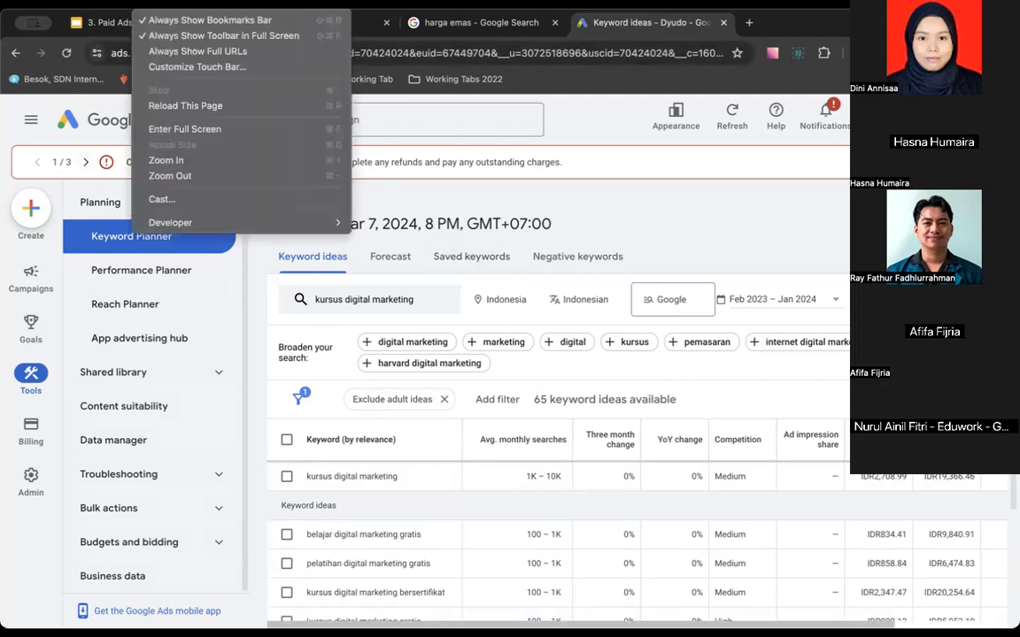
click(184, 175)
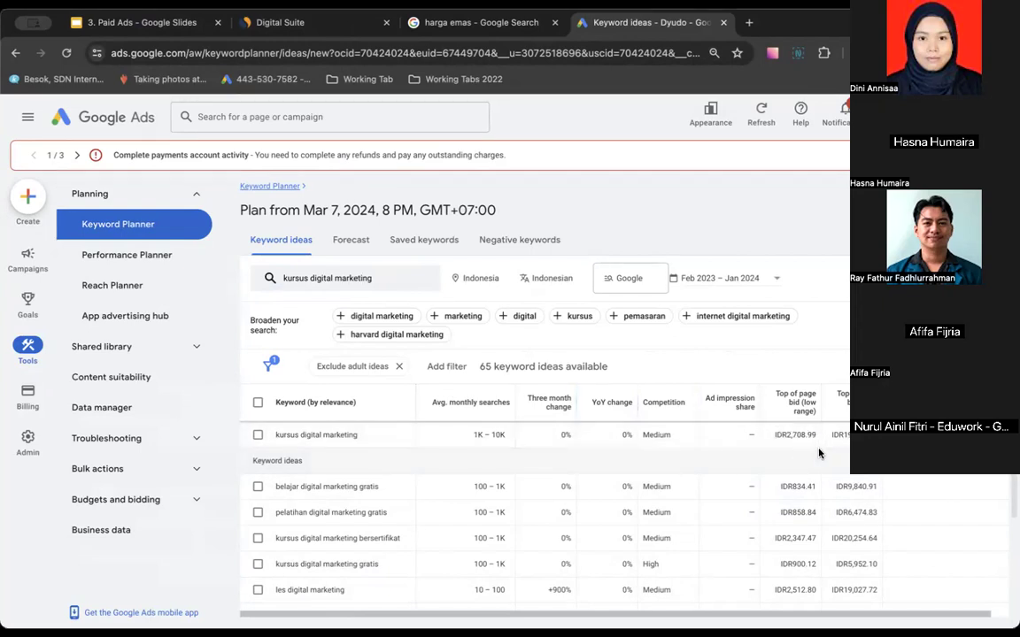
Examine the top-of-page bid columns and compare "kursus digital marketing" with the suggested keywords on the first page of ideas.
mouse_move(795, 403)
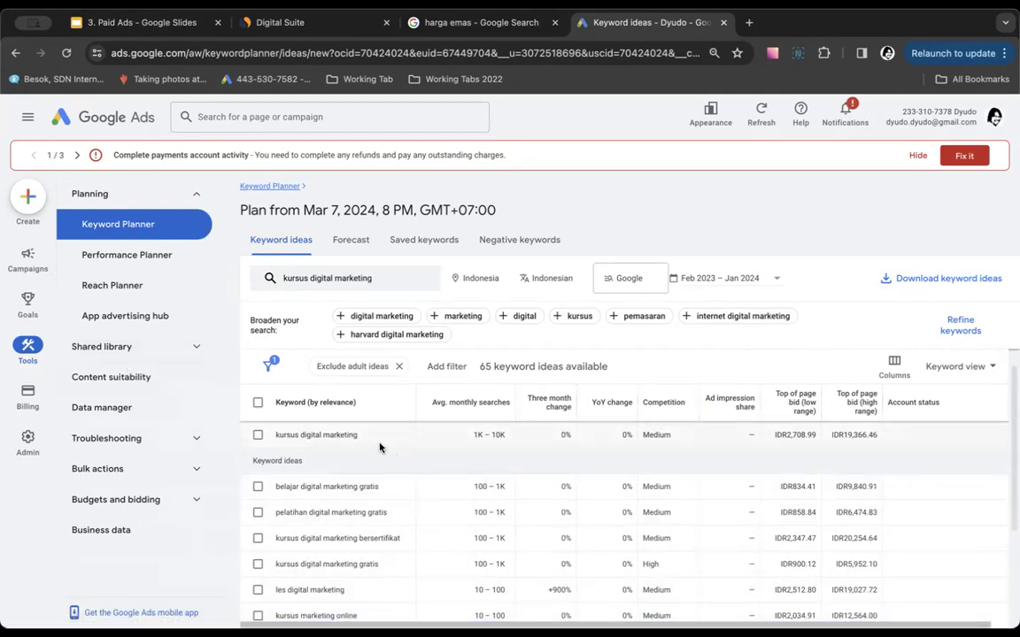
drag(382, 446, 258, 434)
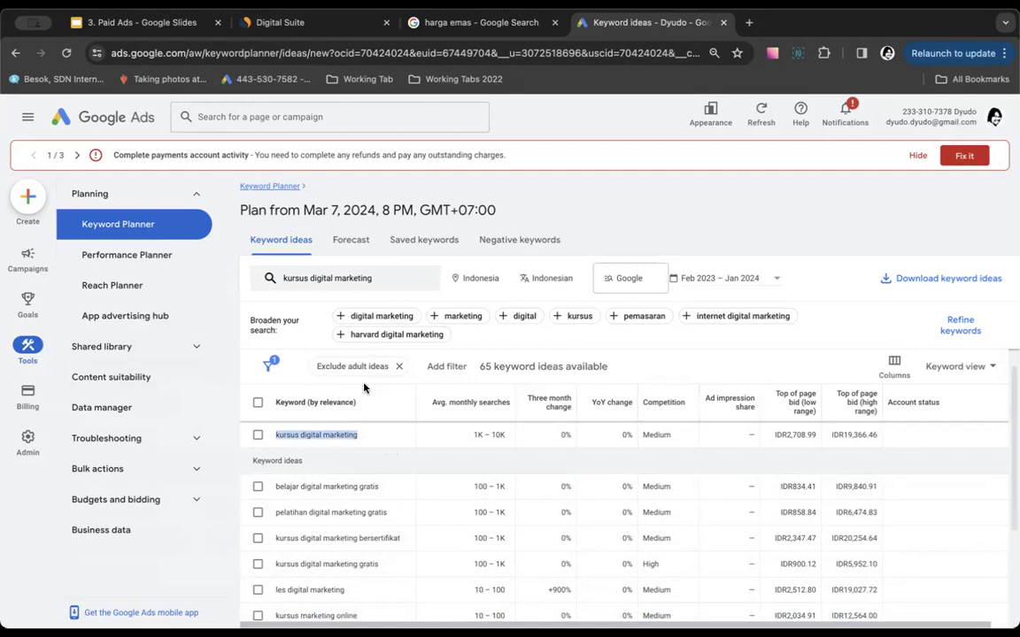
scroll(333, 464, down, 1)
scroll(310, 469, up, 1)
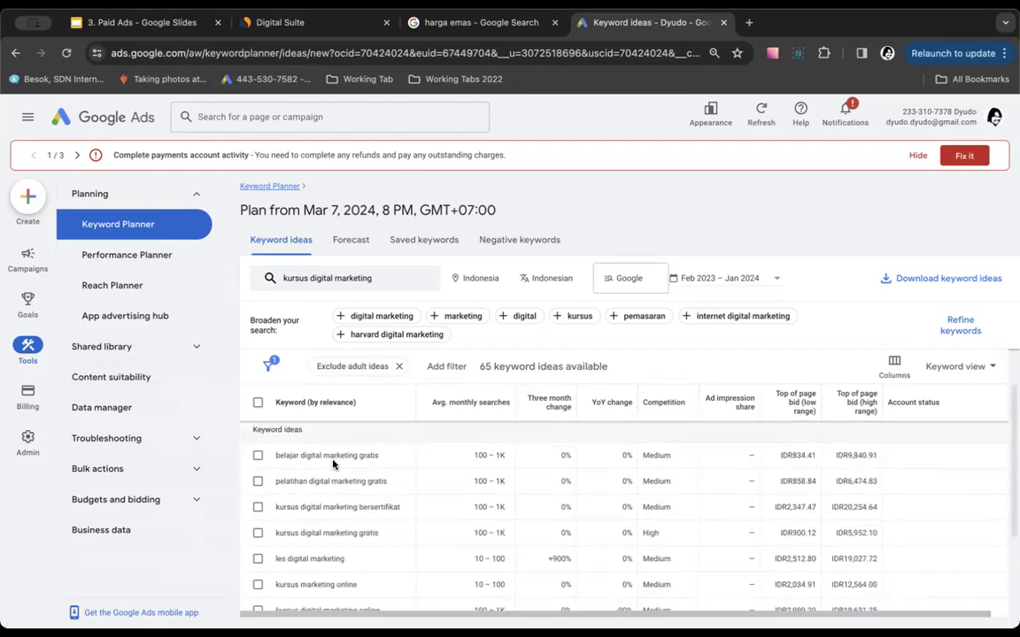
drag(276, 476, 389, 481)
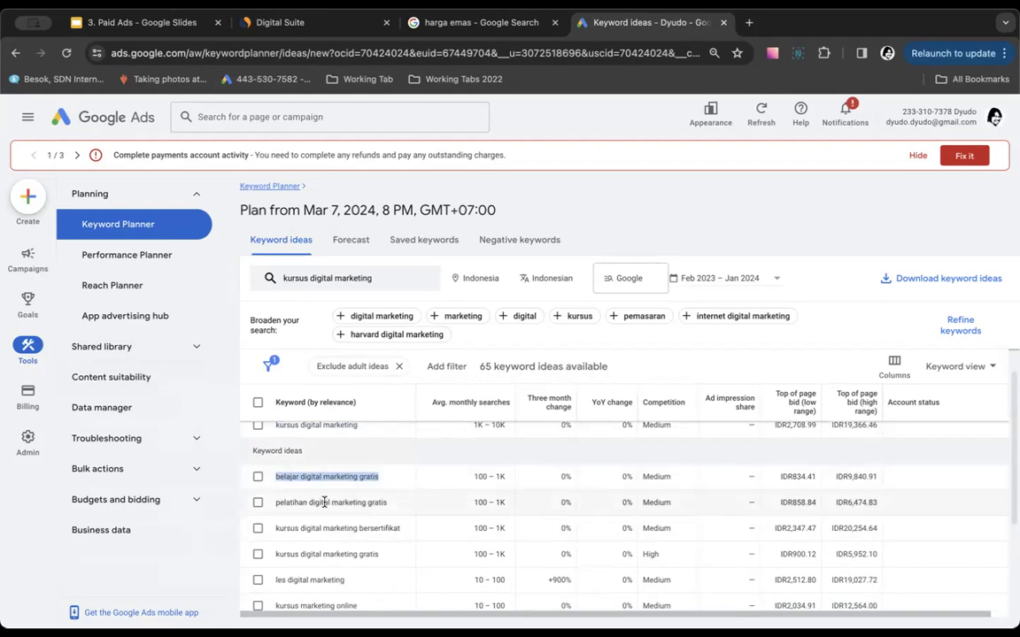
scroll(403, 513, down, 1)
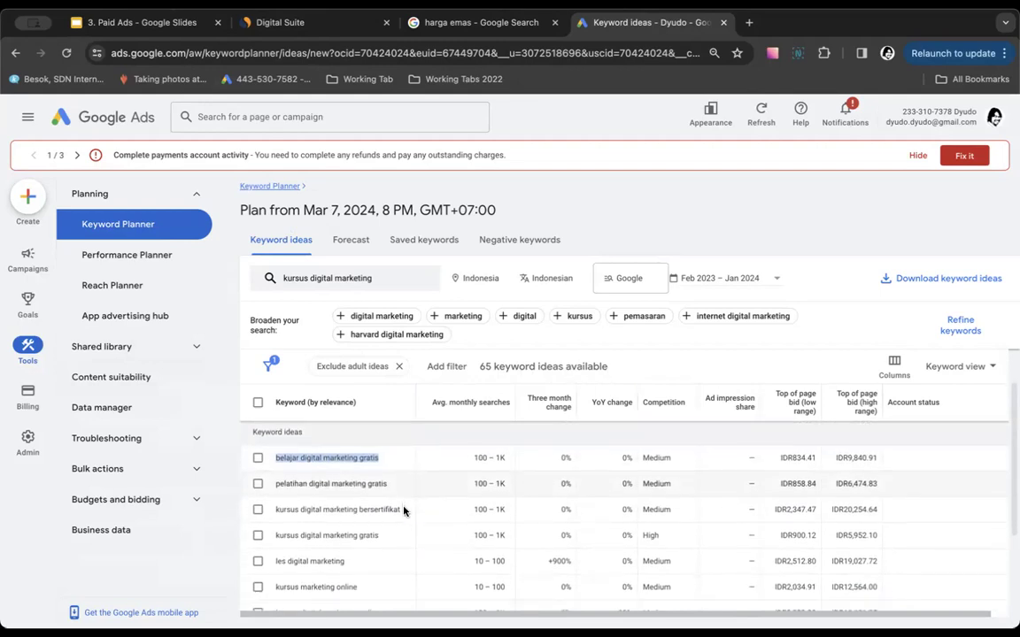
scroll(398, 518, down, 3)
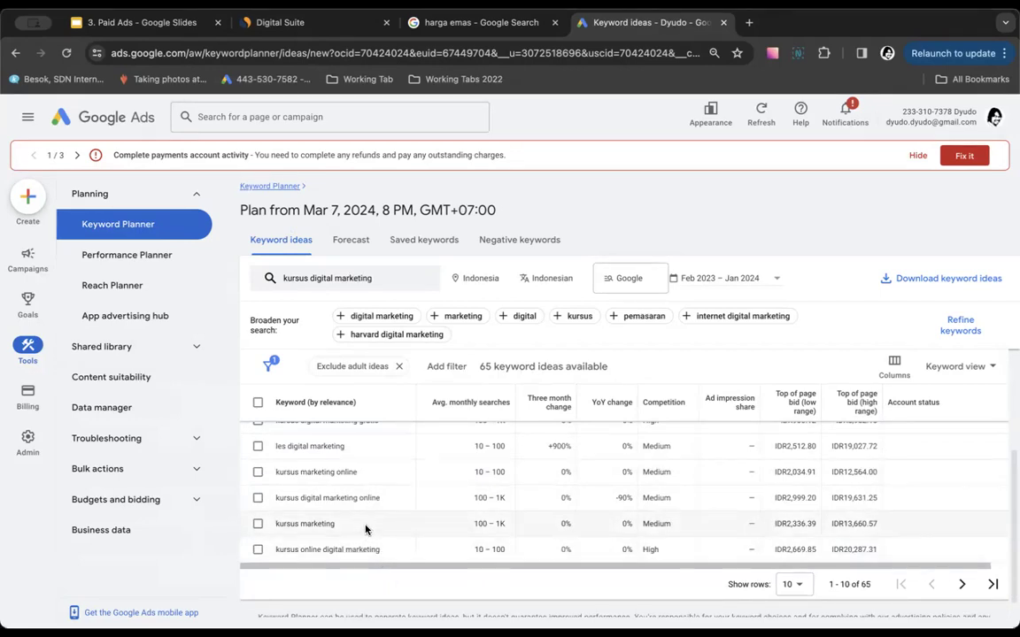
scroll(378, 523, up, 2)
scroll(378, 485, up, 2)
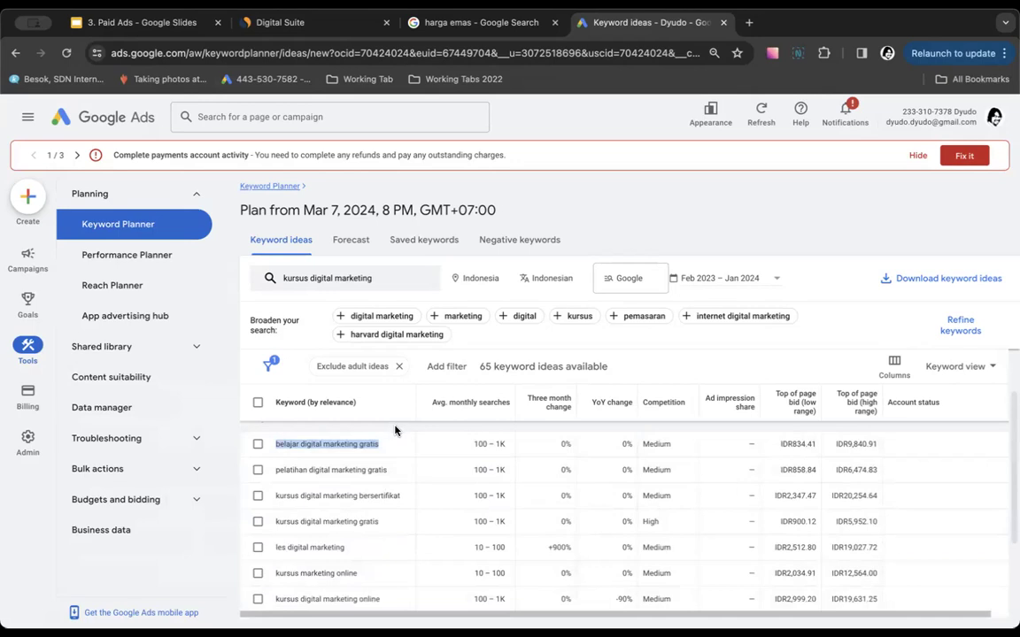
Review the keyword ideas again, from "belajar digital marketing gratis" down to the end of the first page.
click(375, 445)
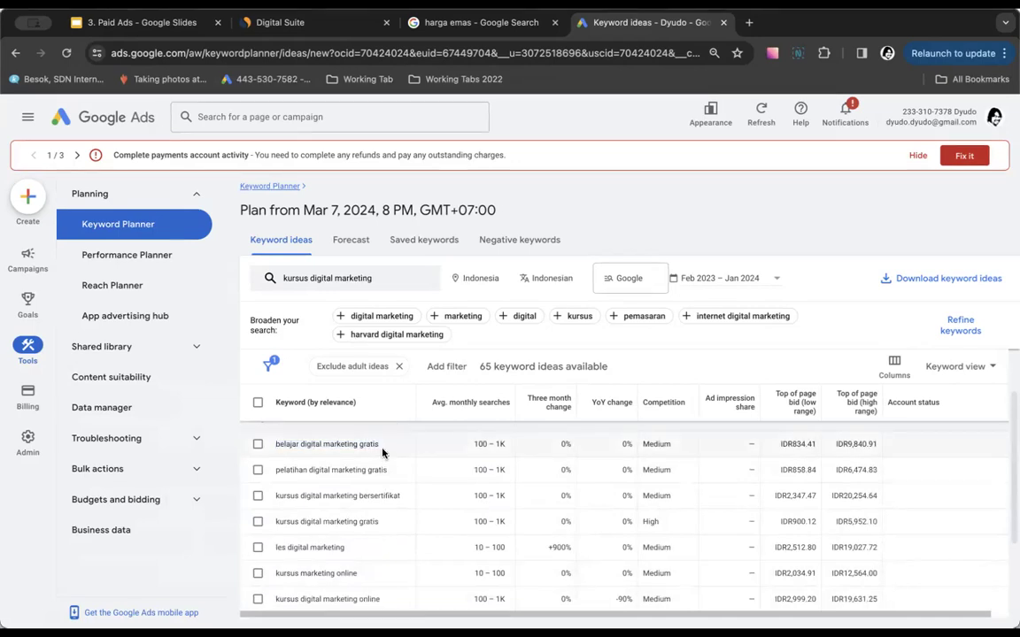
scroll(320, 451, up, 1)
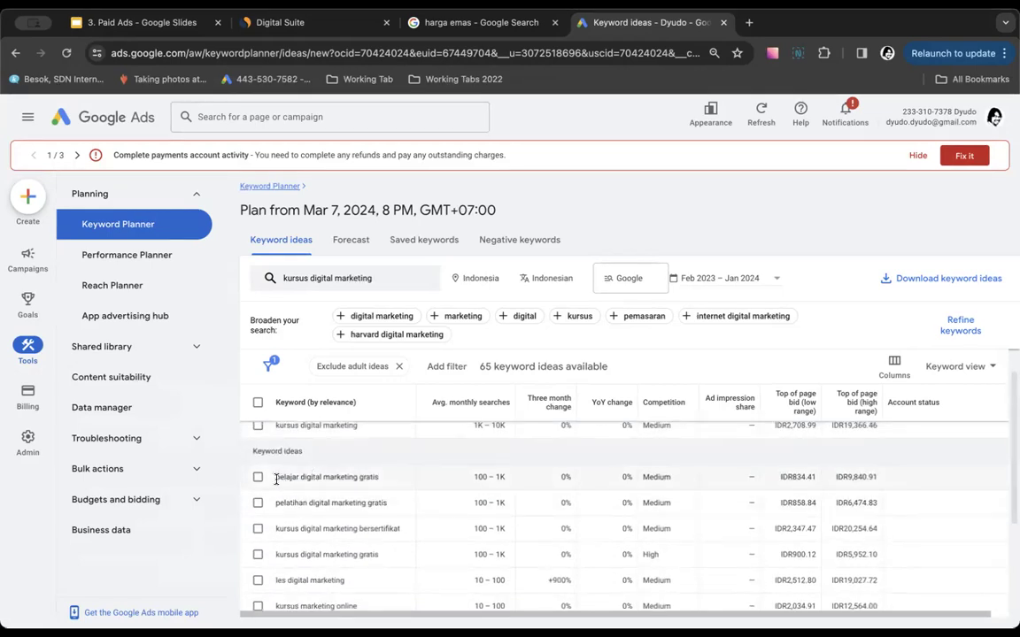
drag(276, 478, 394, 482)
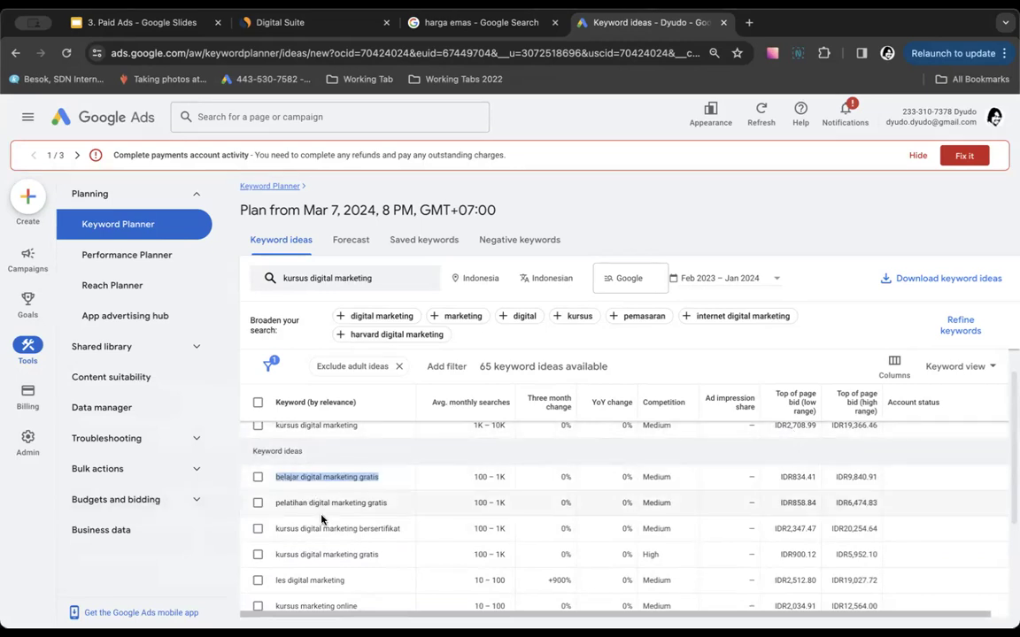
scroll(320, 518, down, 1)
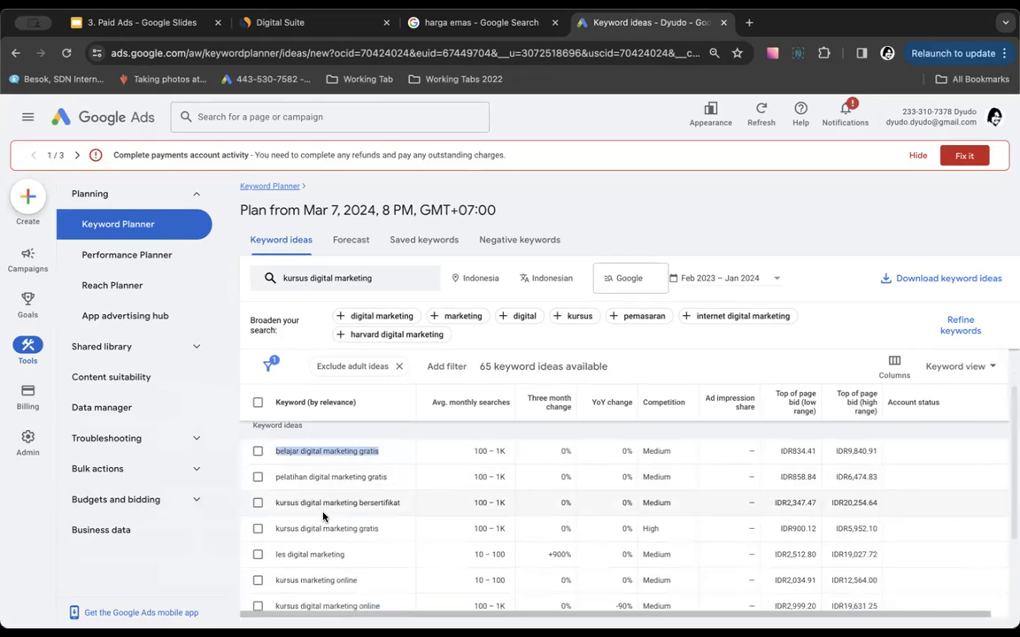
scroll(323, 518, down, 2)
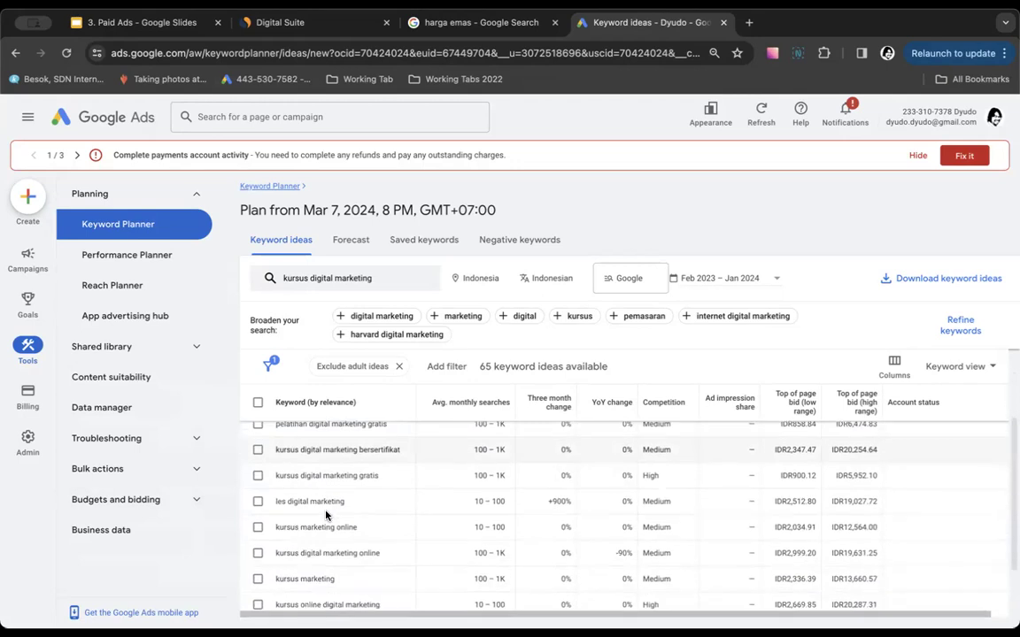
scroll(326, 516, down, 2)
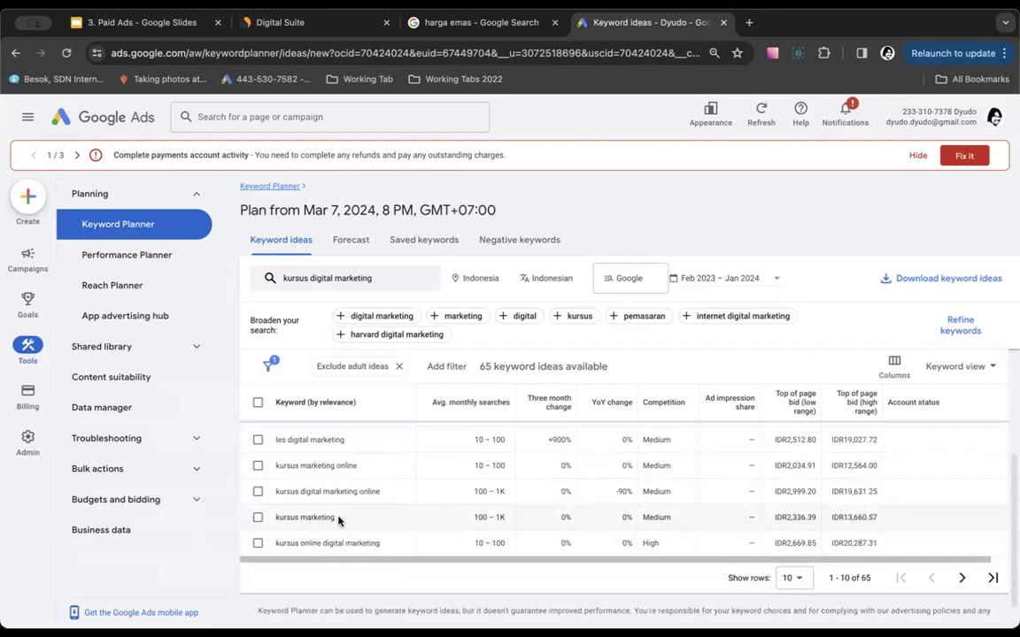
Search Google for "kursus digital" in a new browser tab.
click(749, 24)
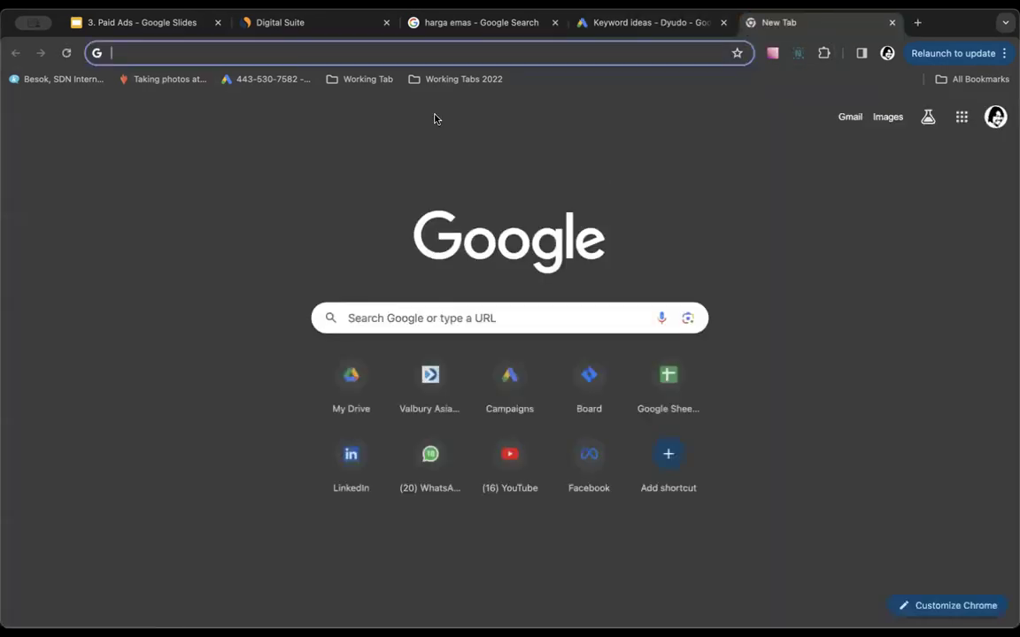
click(286, 54)
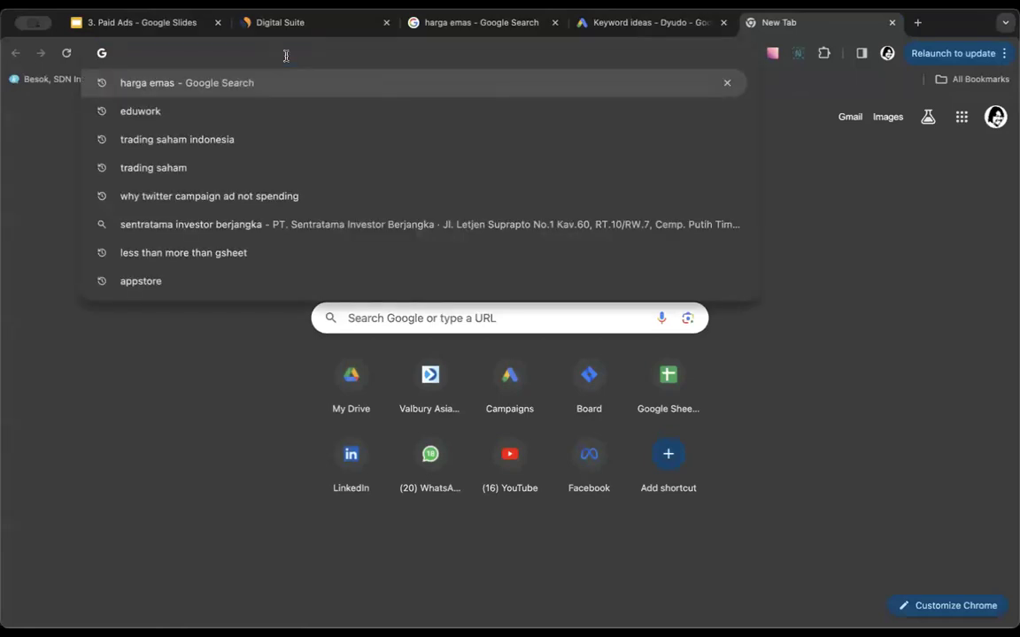
text(kursus)
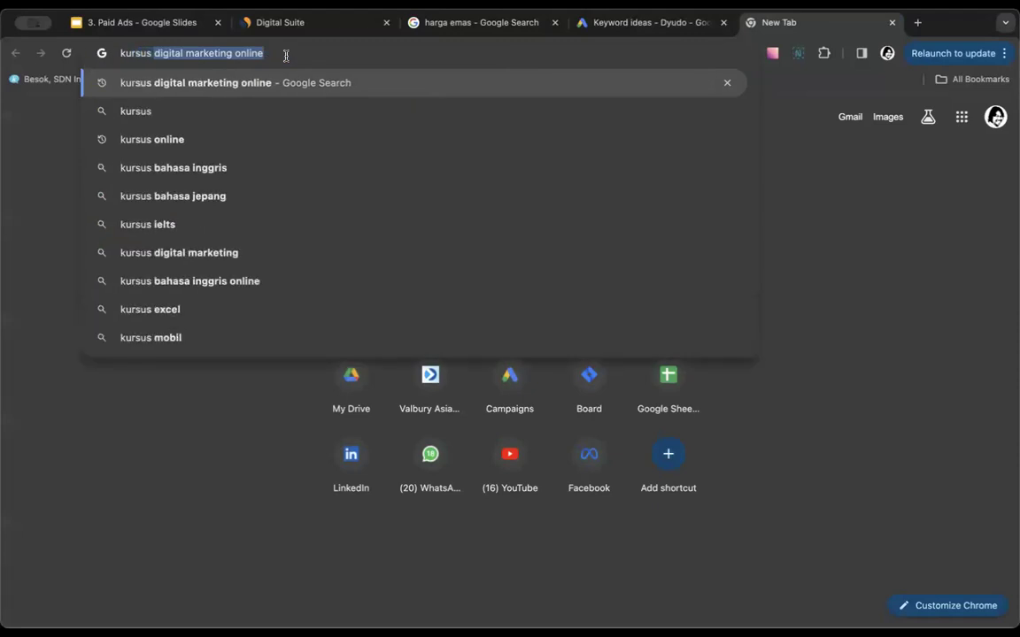
text(dug)
key(BackSpace)
key(BackSpace)
text(i)
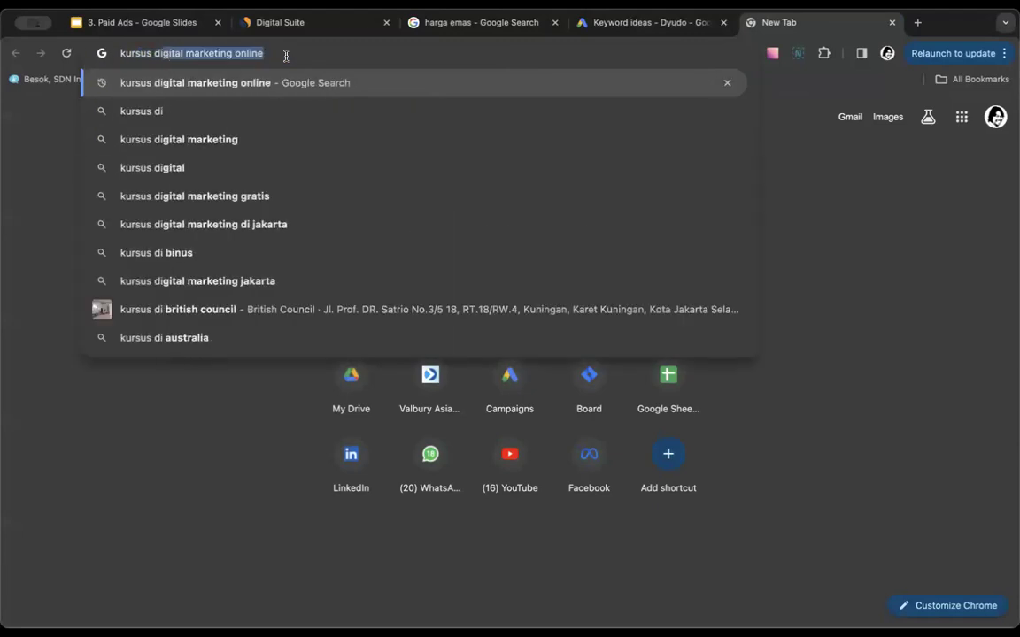
text(gital)
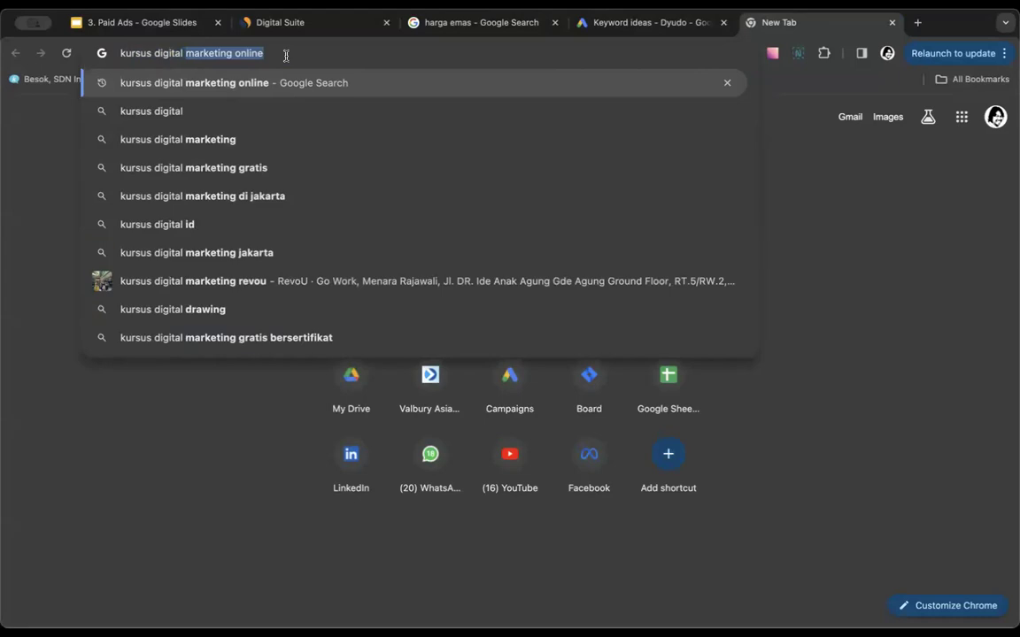
key(BackSpace)
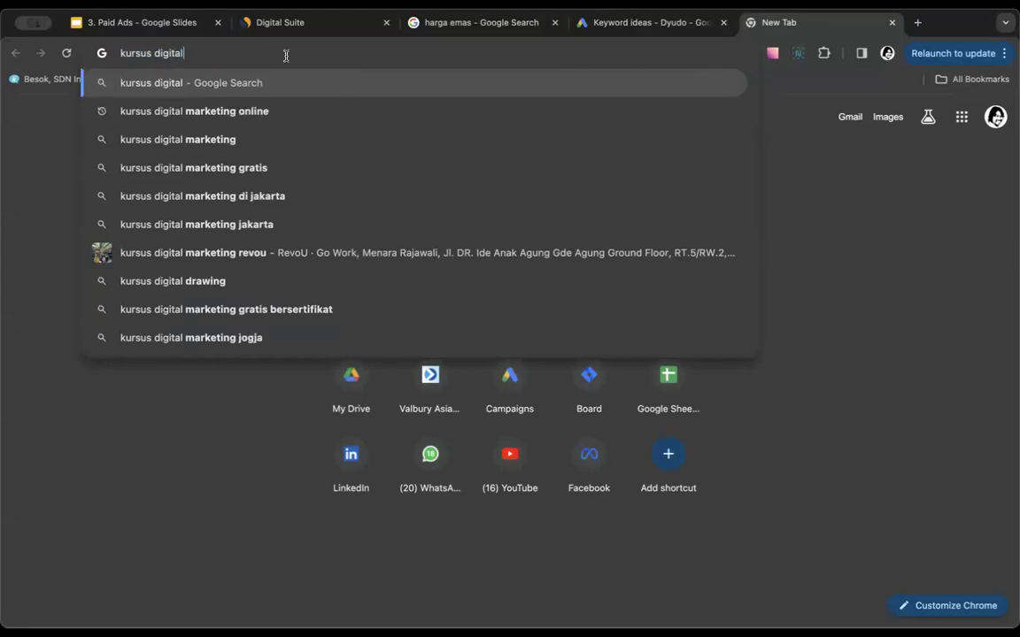
key(Return)
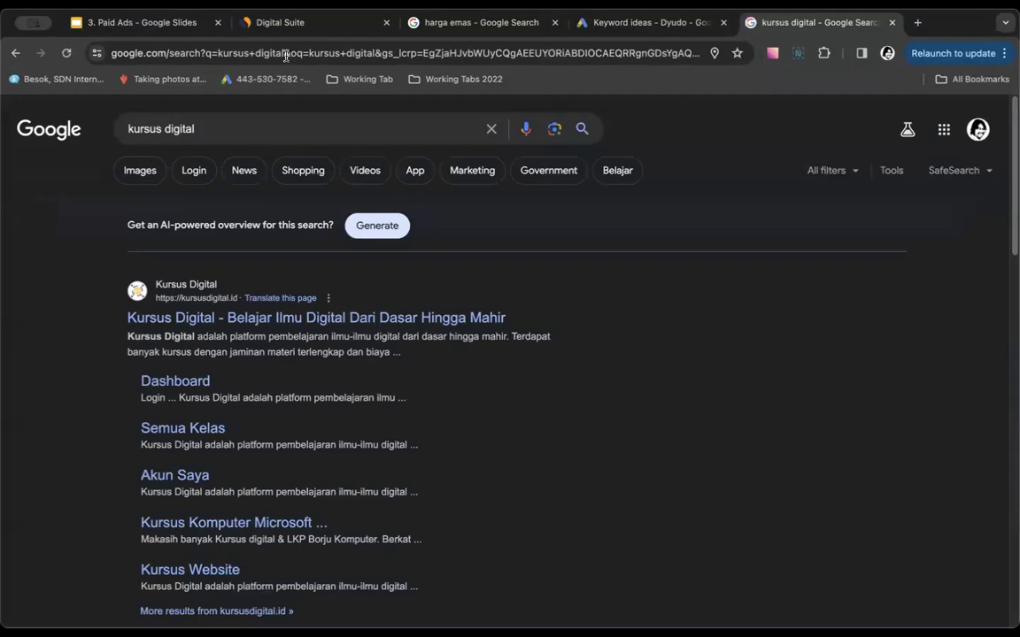
Search Google for "kursus digital marketing online di indonesia" in another new browser tab and bring up the query's related suggestions.
click(917, 23)
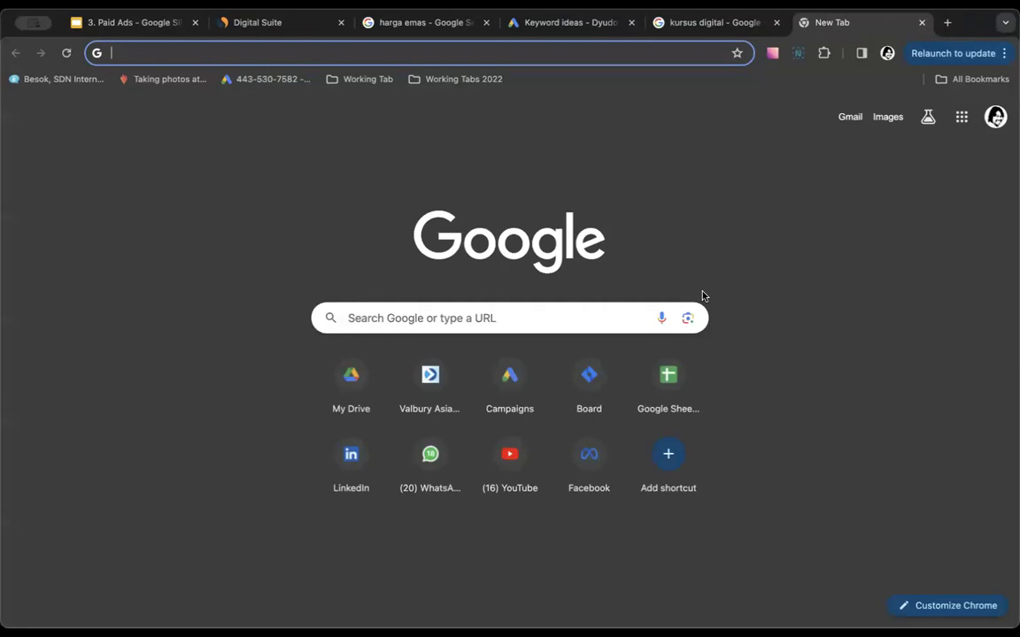
text(kursius)
key(BackSpace)
key(BackSpace)
key(BackSpace)
text(us)
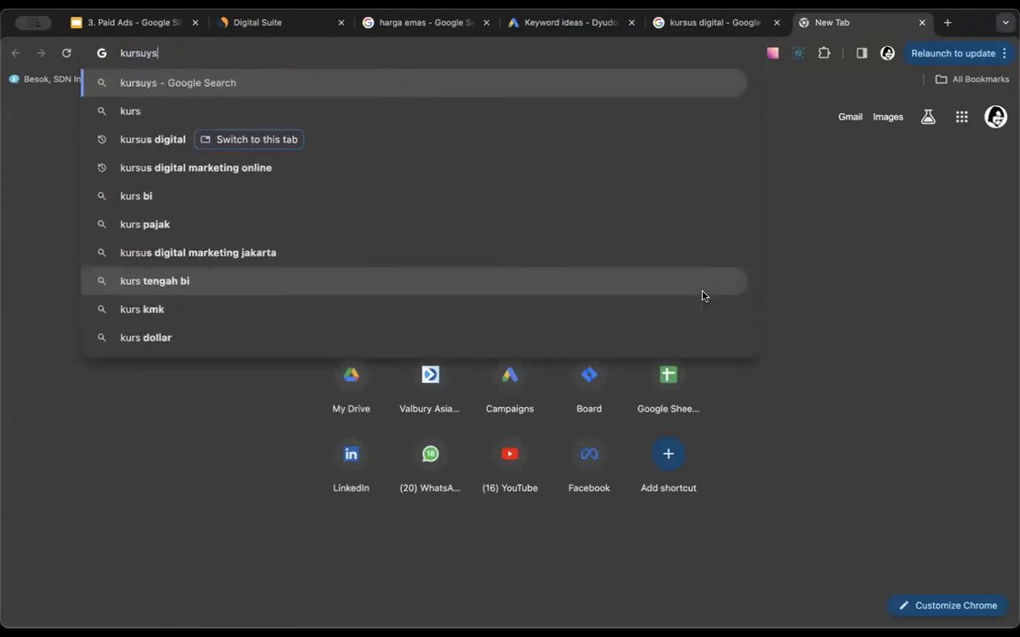
text( dig)
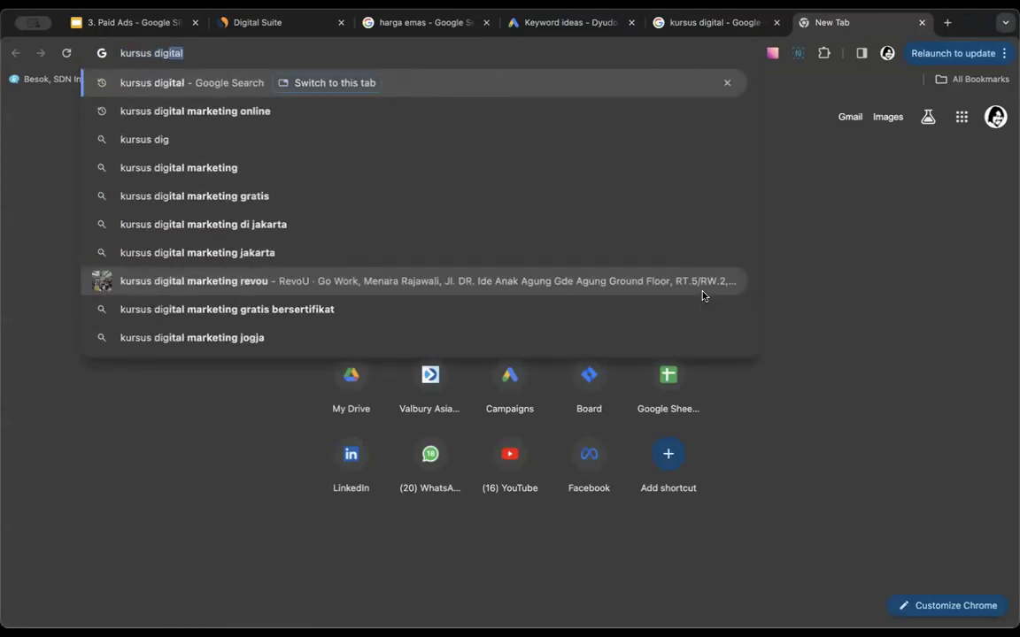
text(ital marketing)
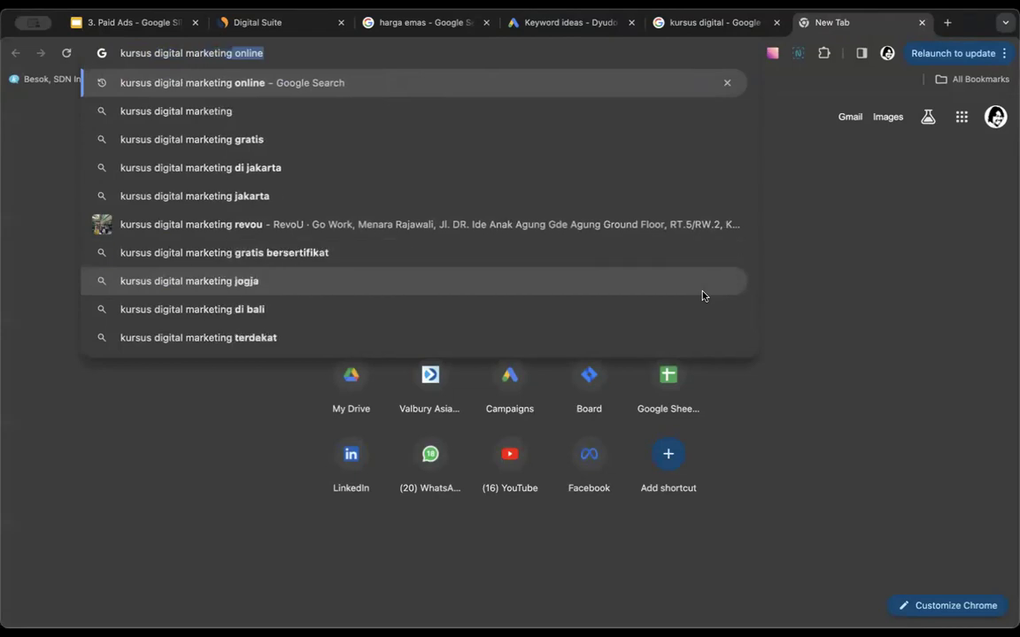
key(Right)
text(di )
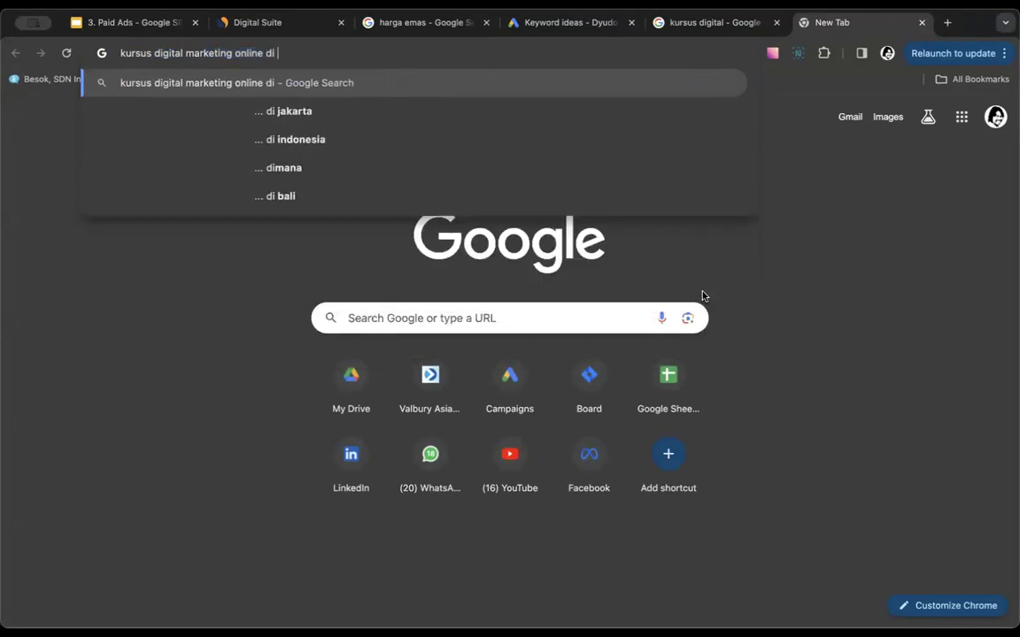
text(indonesia)
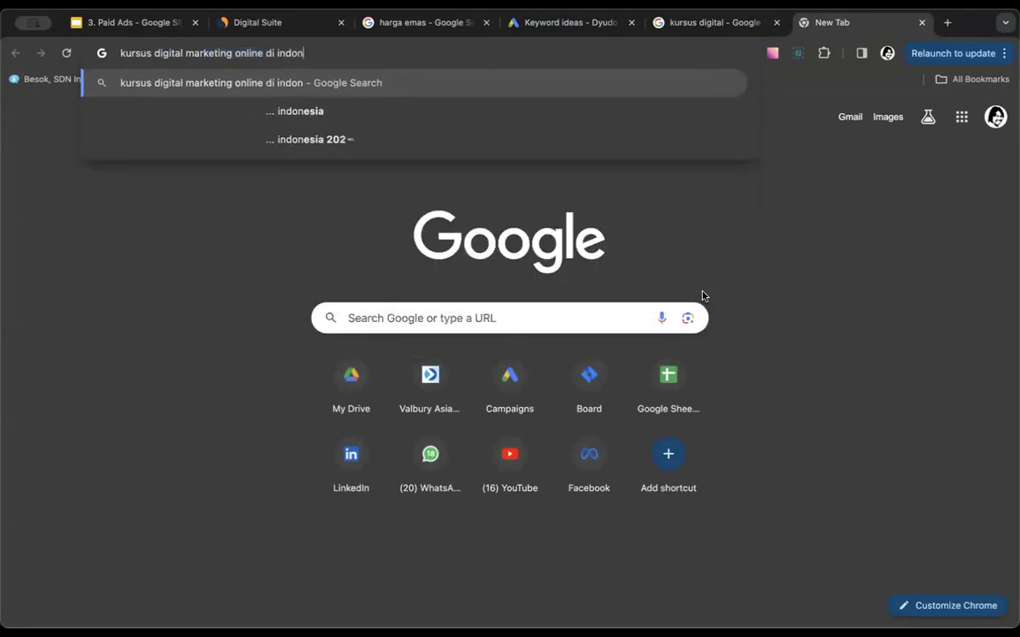
key(Return)
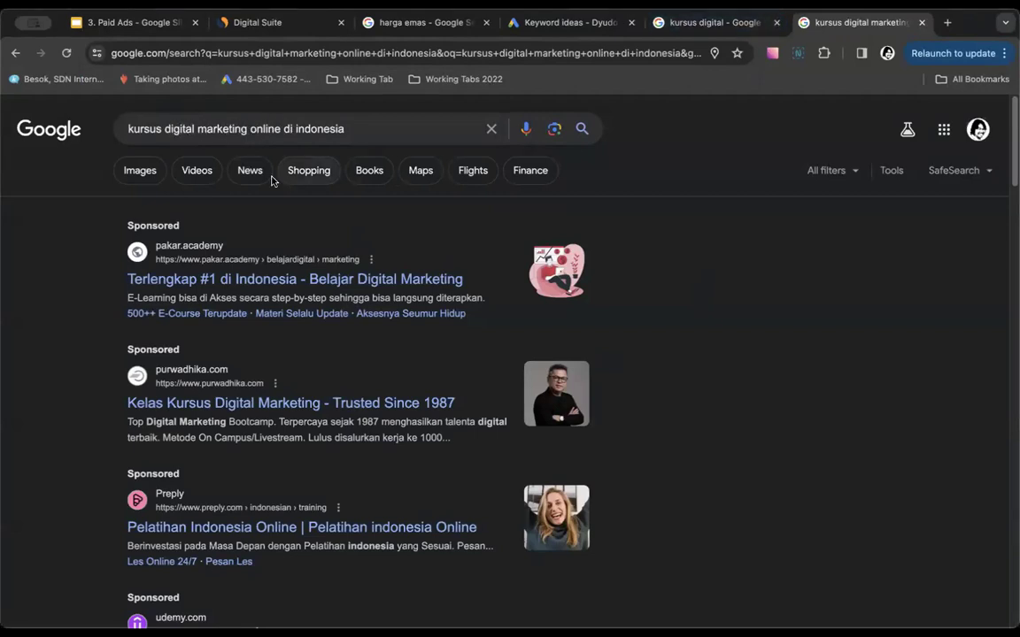
drag(352, 129, 120, 131)
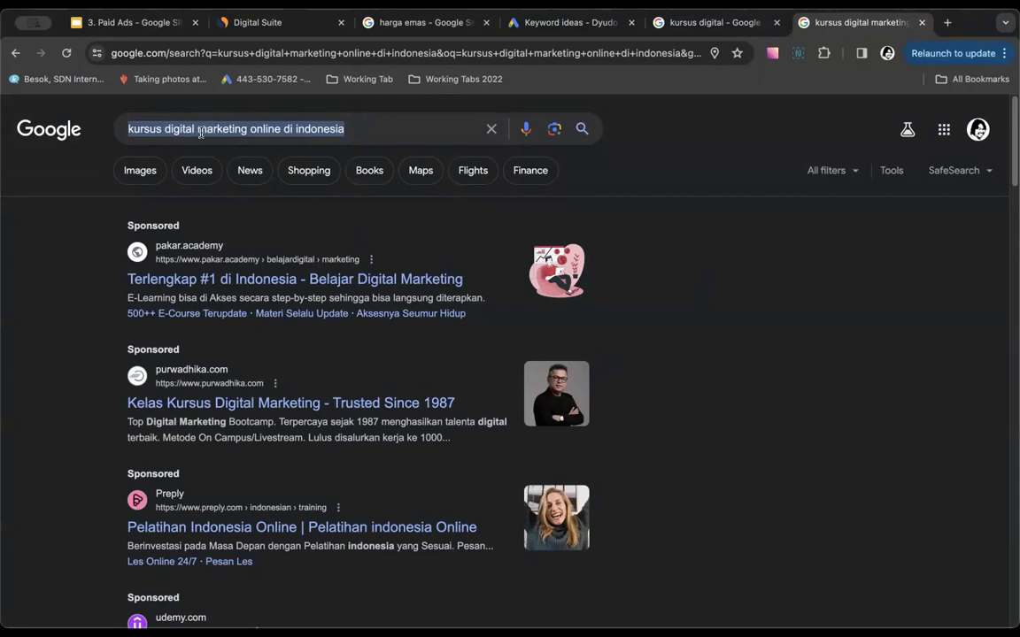
click(155, 126)
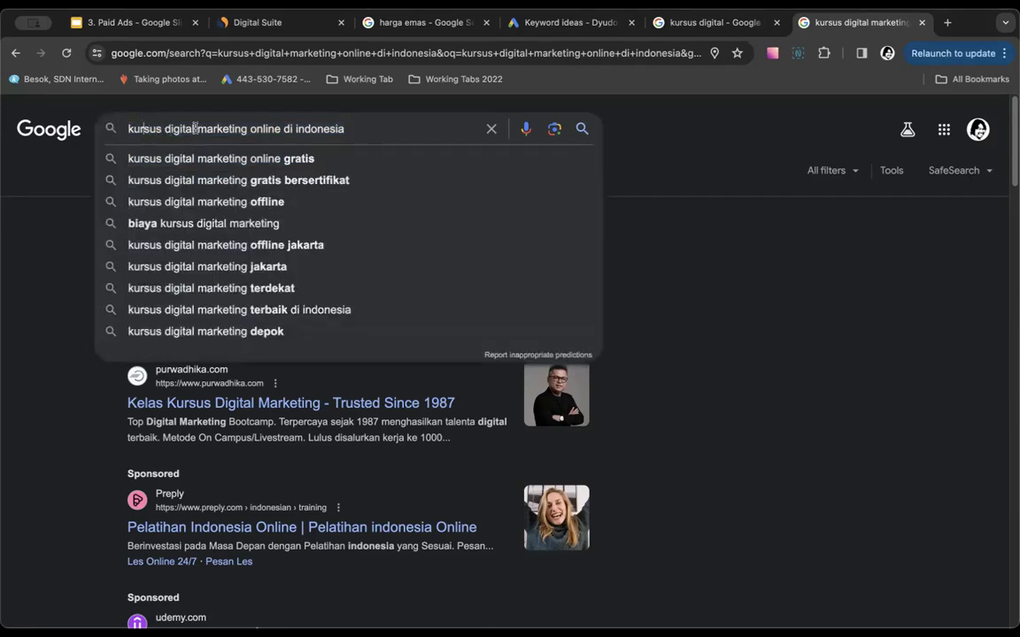
Examine the wording of the "kursus digital marketing online di indonesia" query, highlighting "digital marketing" within it.
click(635, 151)
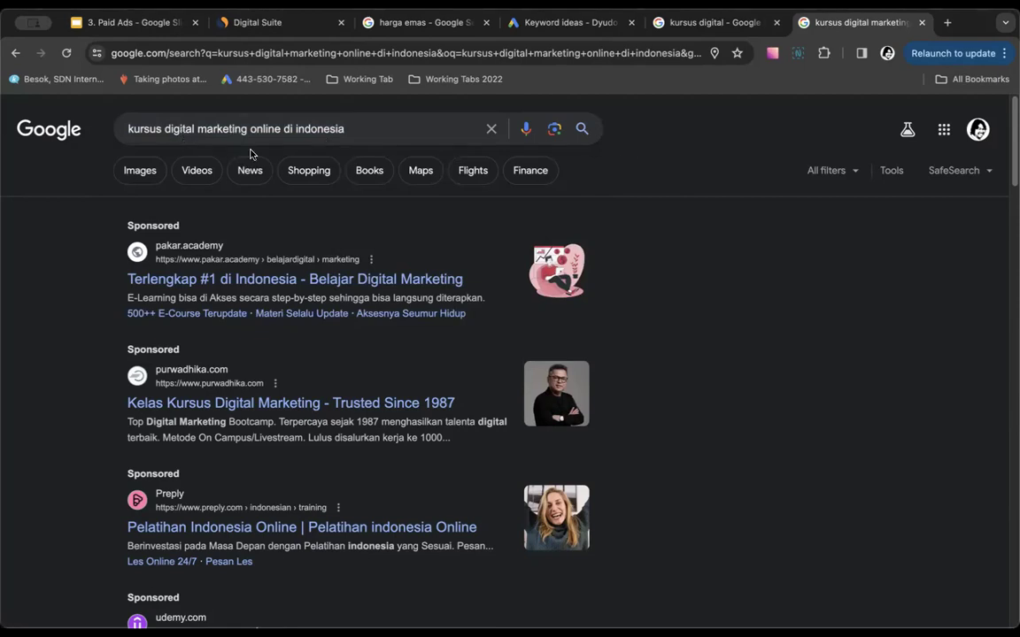
drag(163, 131, 244, 131)
click(173, 131)
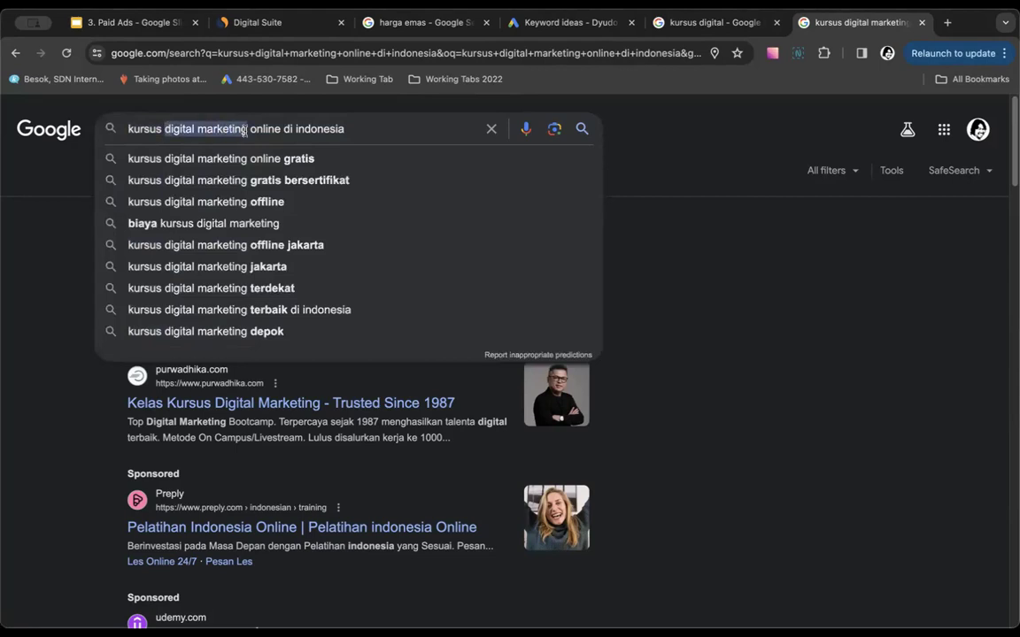
click(223, 130)
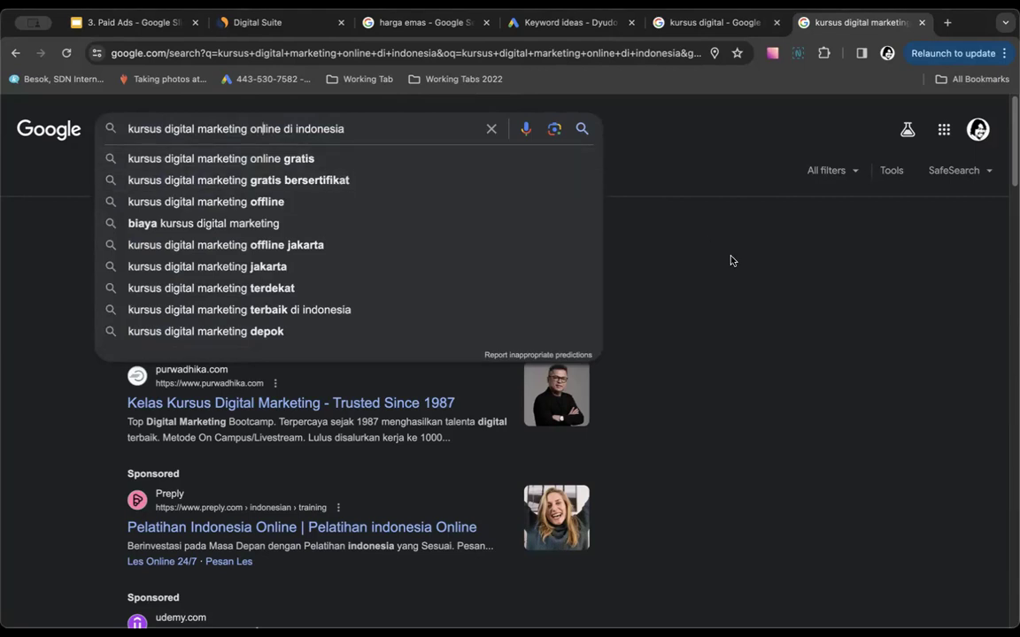
click(656, 229)
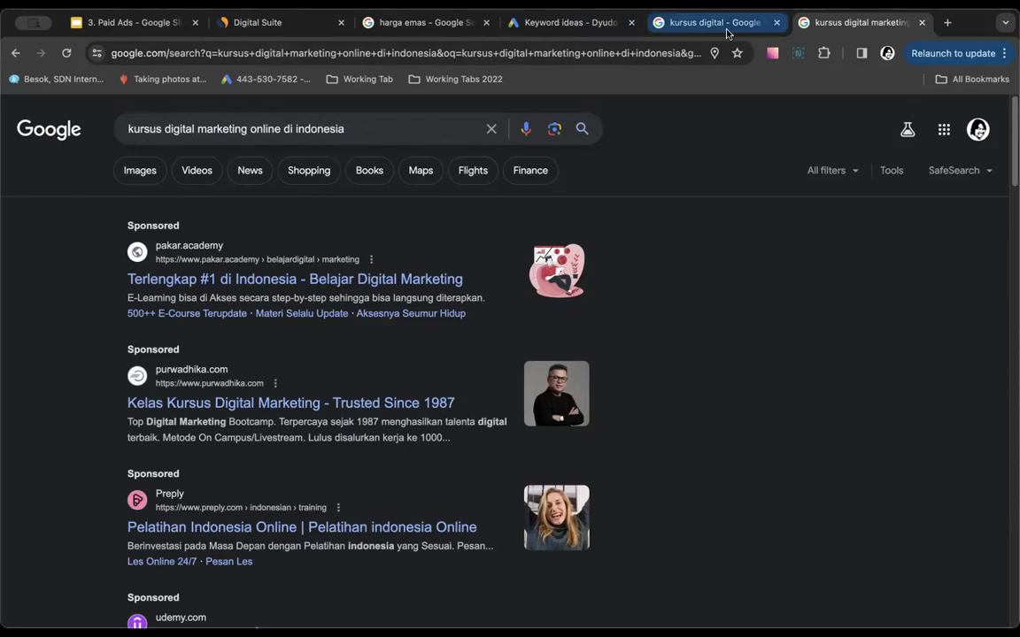
Return to the "kursus digital" results and change the query there to search Google for "kursus online".
click(655, 25)
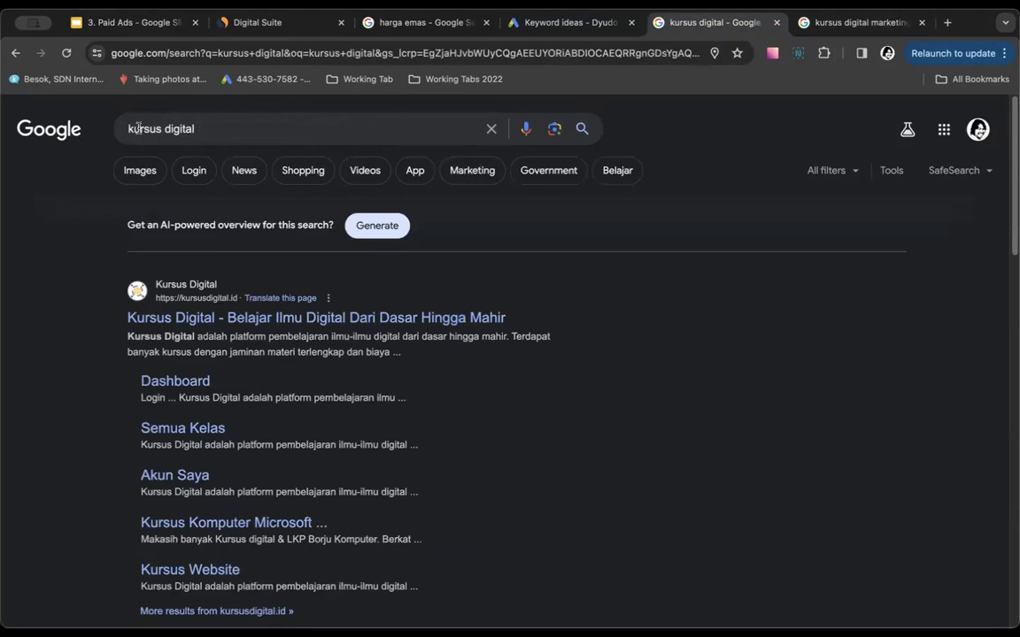
drag(197, 129, 169, 130)
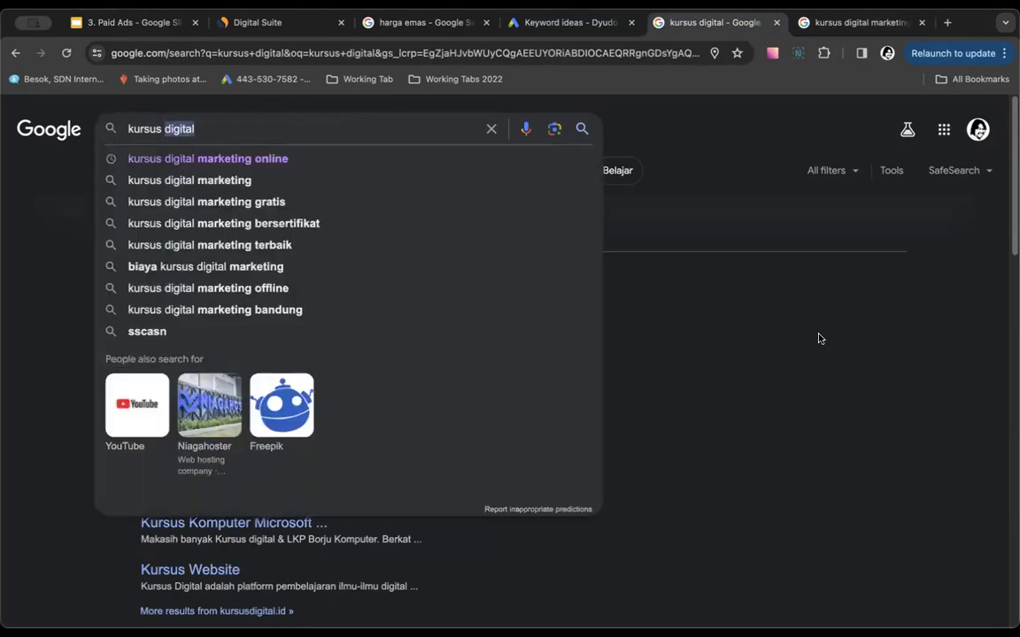
key(BackSpace)
text(online)
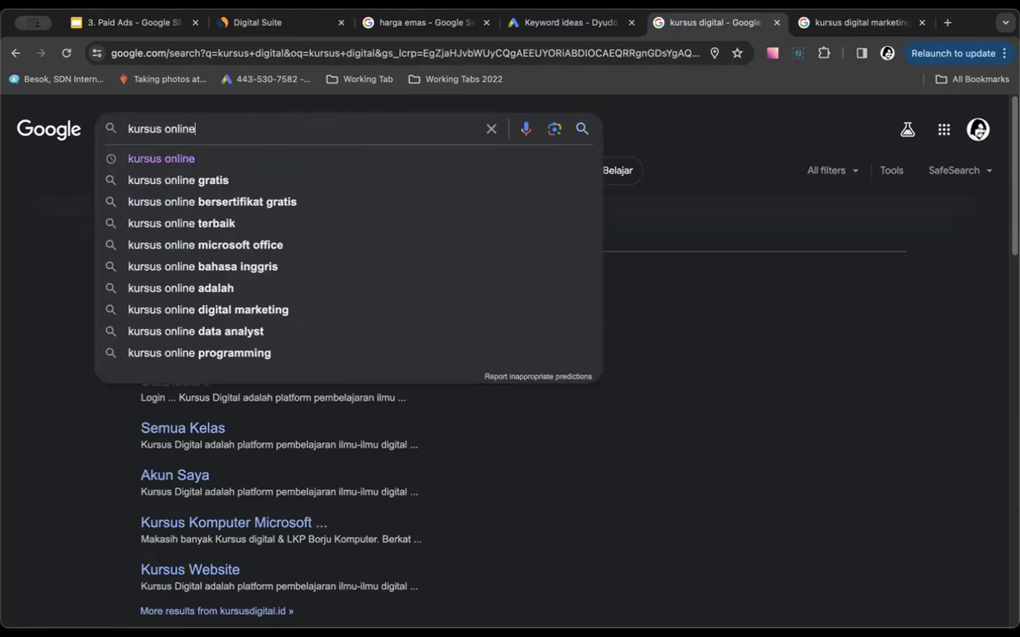
key(Return)
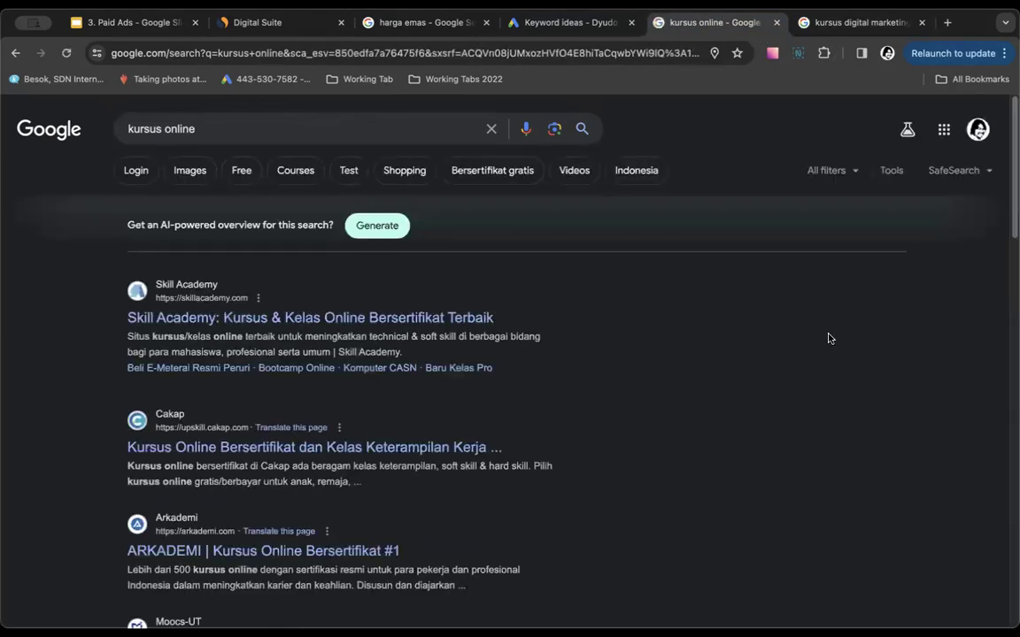
Shorten the query to the single word "kursus" and search for it.
click(214, 129)
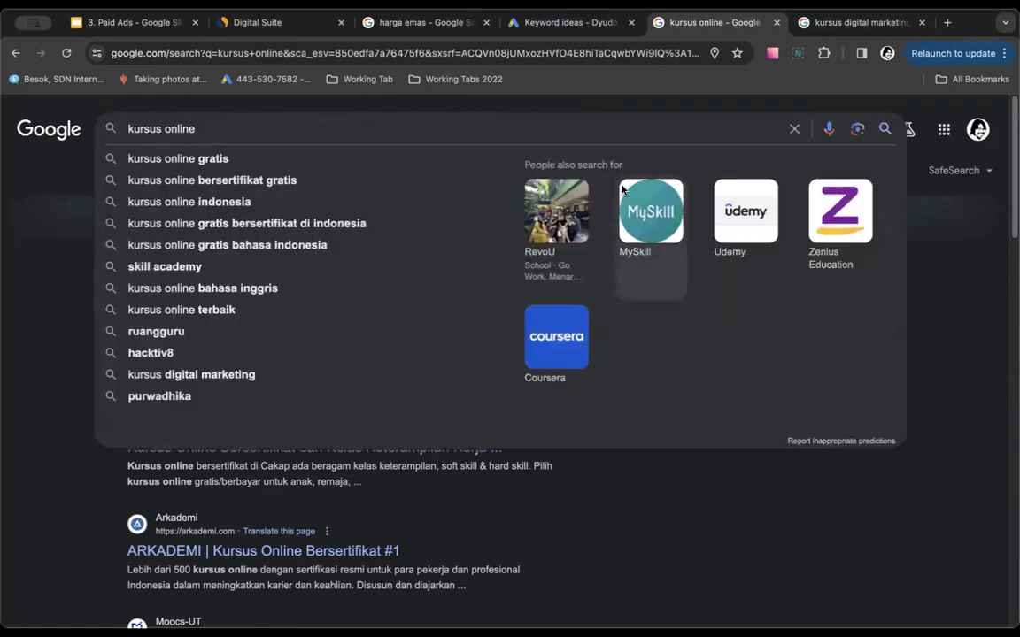
key(BackSpace)
key(BackSpace)
key(BackSpace)
key(BackSpace)
key(BackSpace)
key(BackSpace)
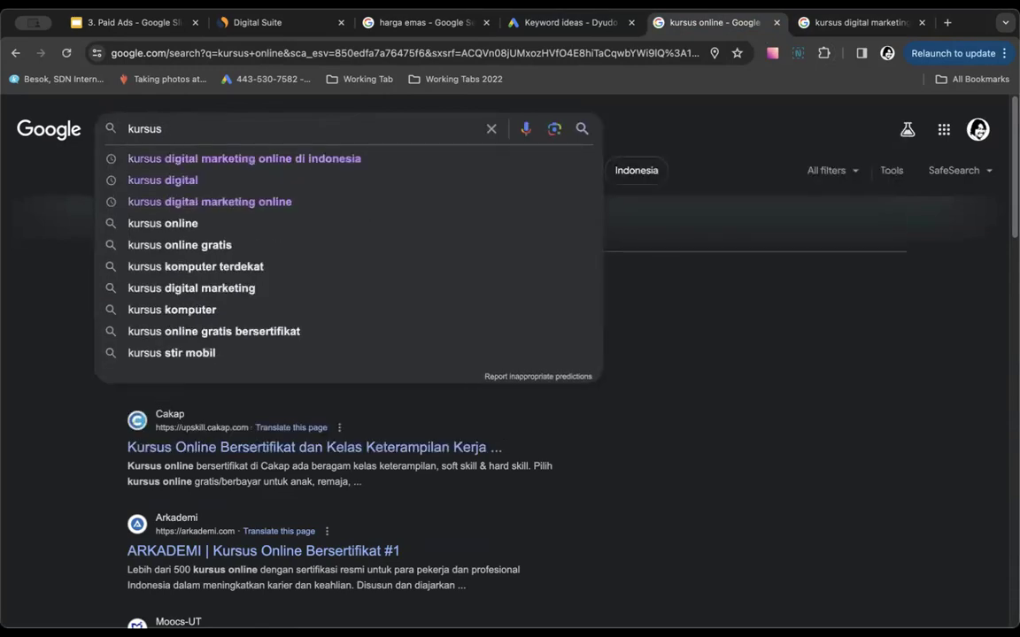
key(Return)
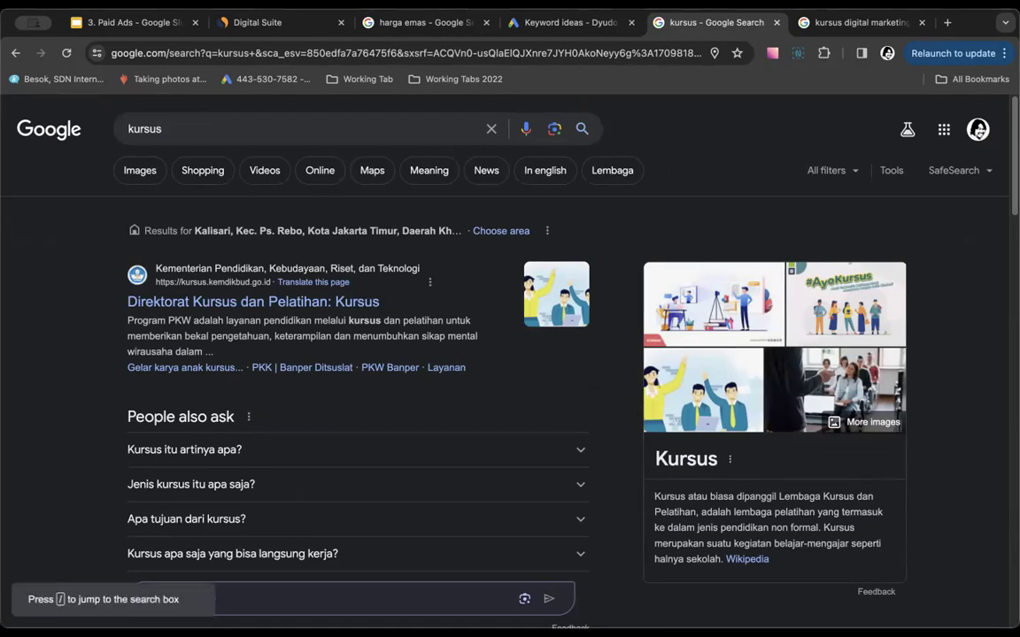
Extend the query back to "kursus online", search for it and review the results down past the "People also ask" section.
click(193, 115)
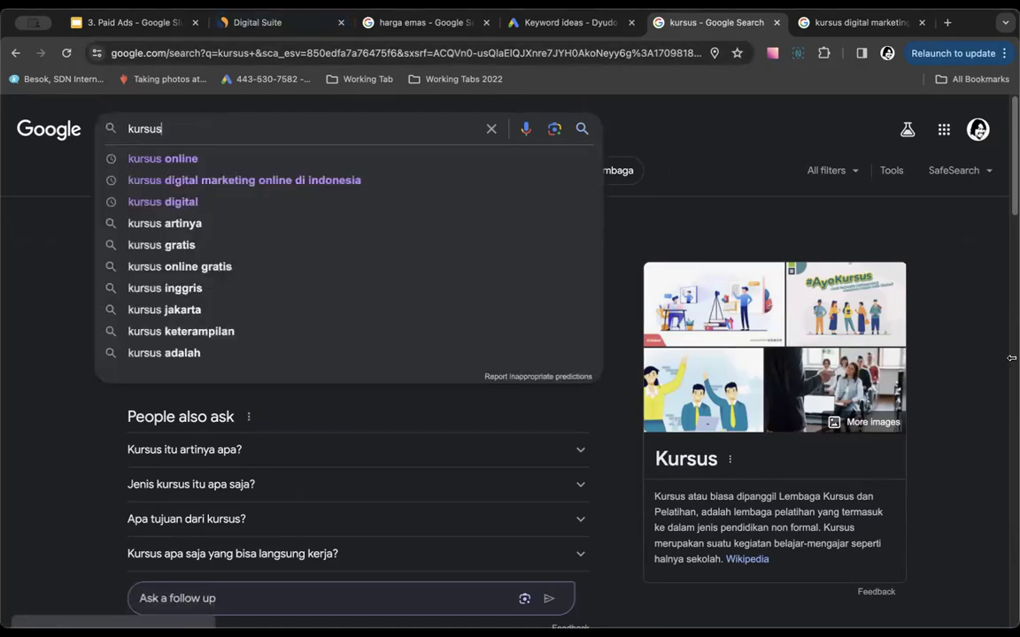
text(online)
key(Return)
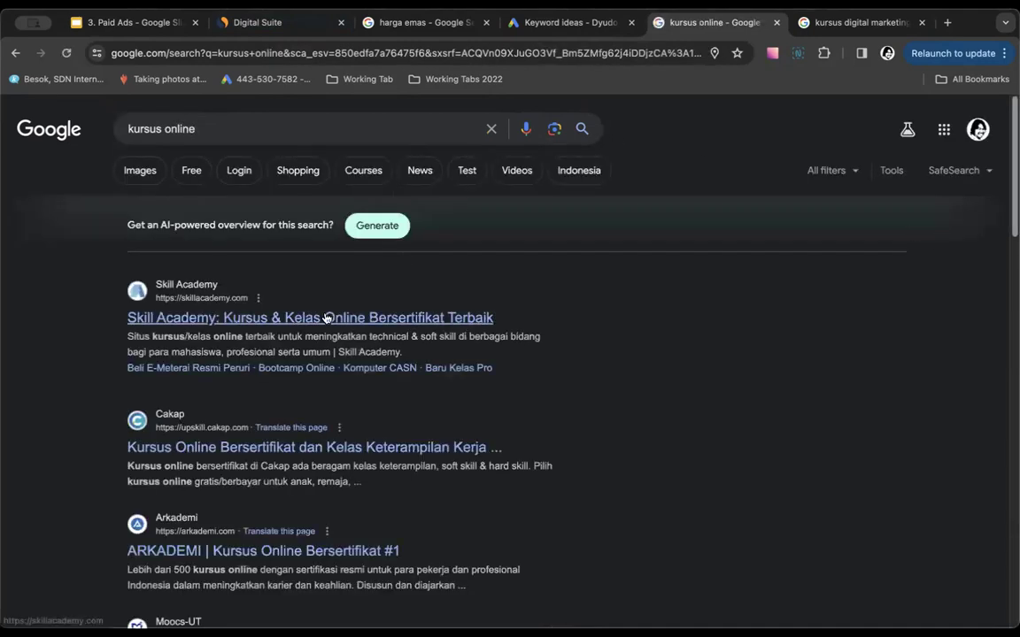
scroll(412, 412, down, 3)
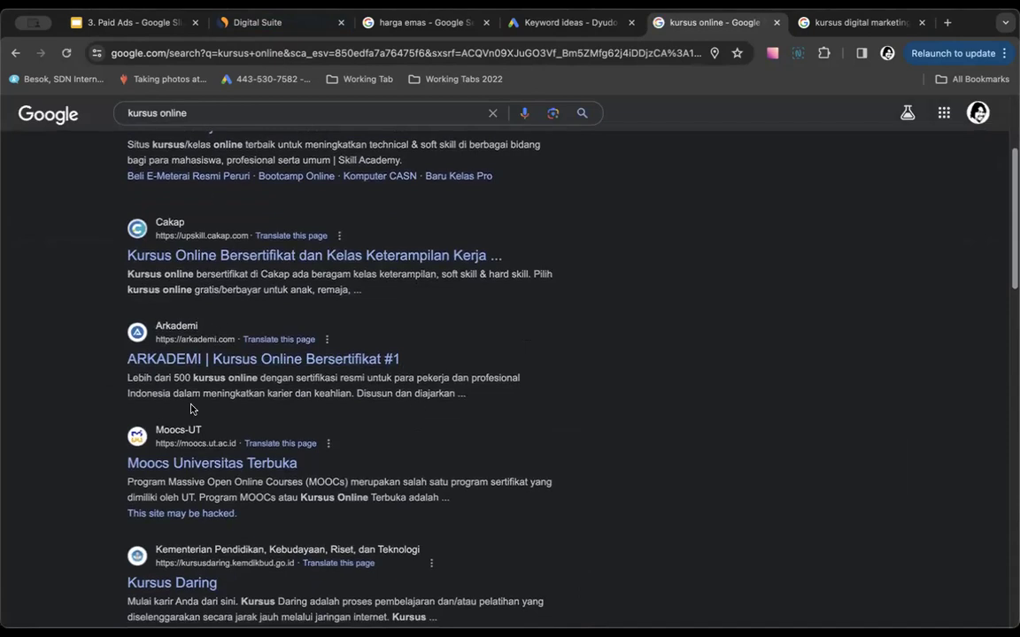
scroll(223, 410, down, 5)
scroll(192, 408, up, 1)
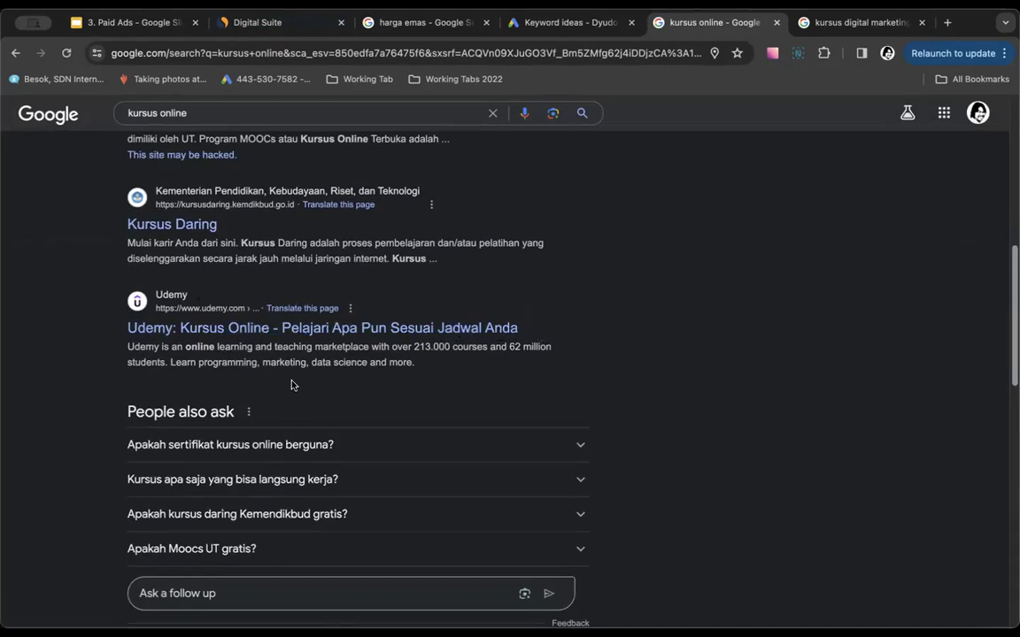
scroll(163, 354, down, 3)
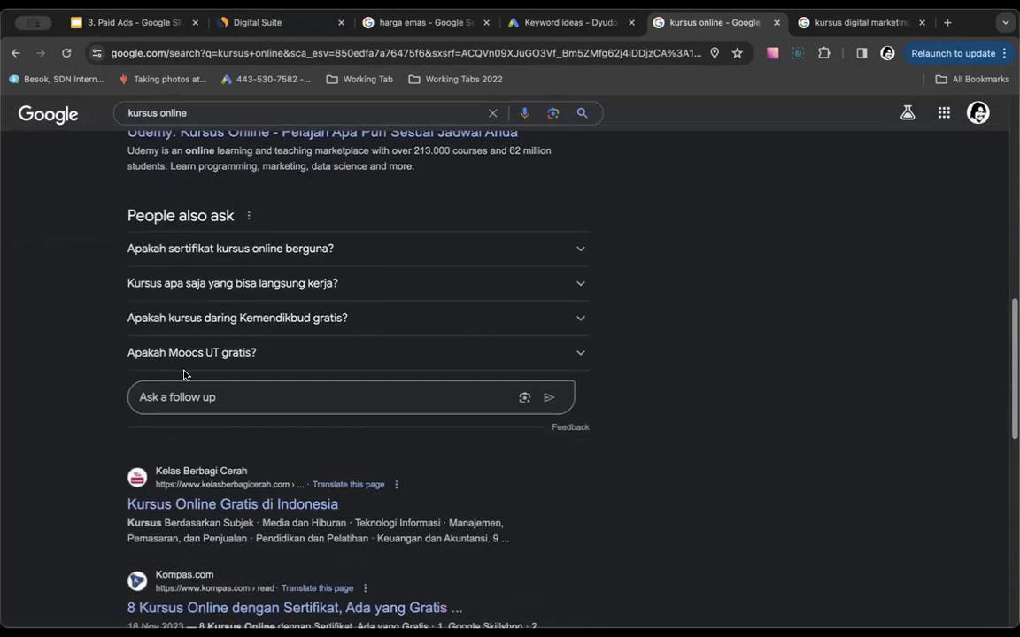
scroll(165, 332, up, 10)
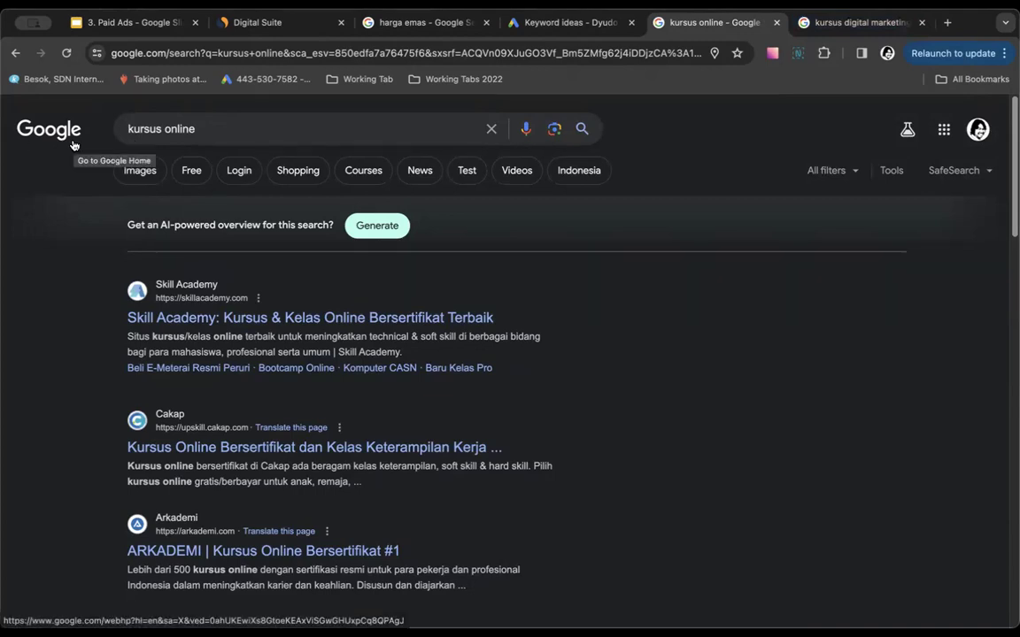
Review the sponsored and organic results for "kursus digital marketing online di indonesia" and highlight the whole query.
click(877, 26)
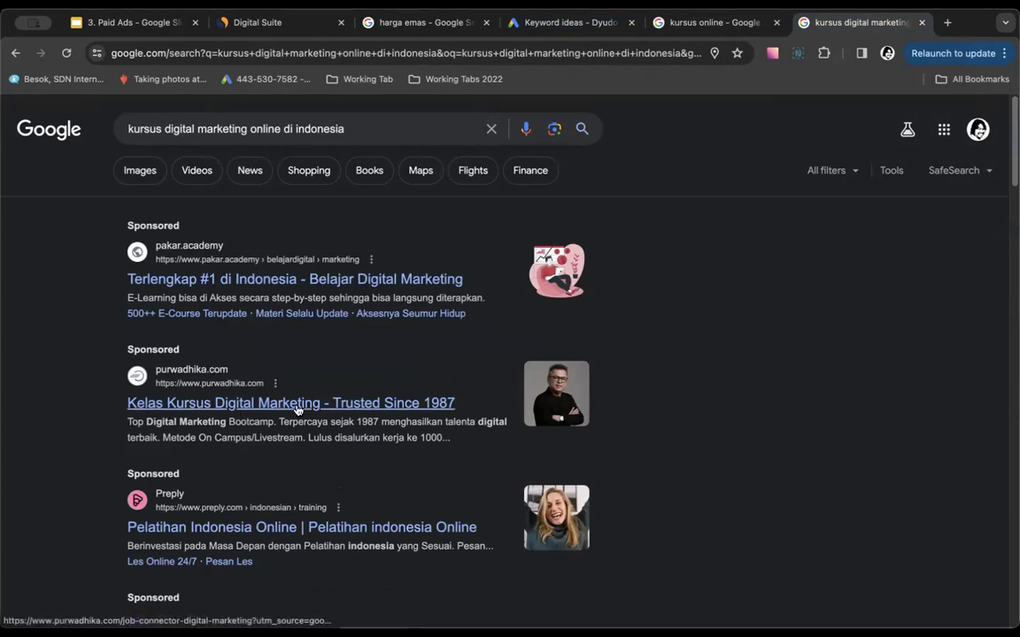
scroll(297, 403, down, 3)
scroll(296, 401, down, 12)
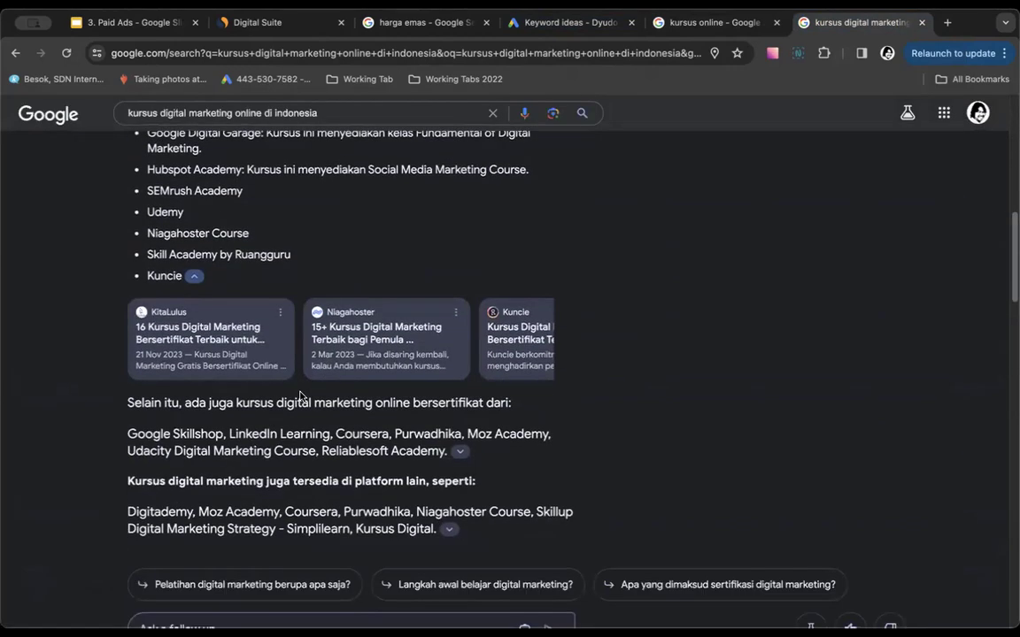
scroll(301, 392, down, 1)
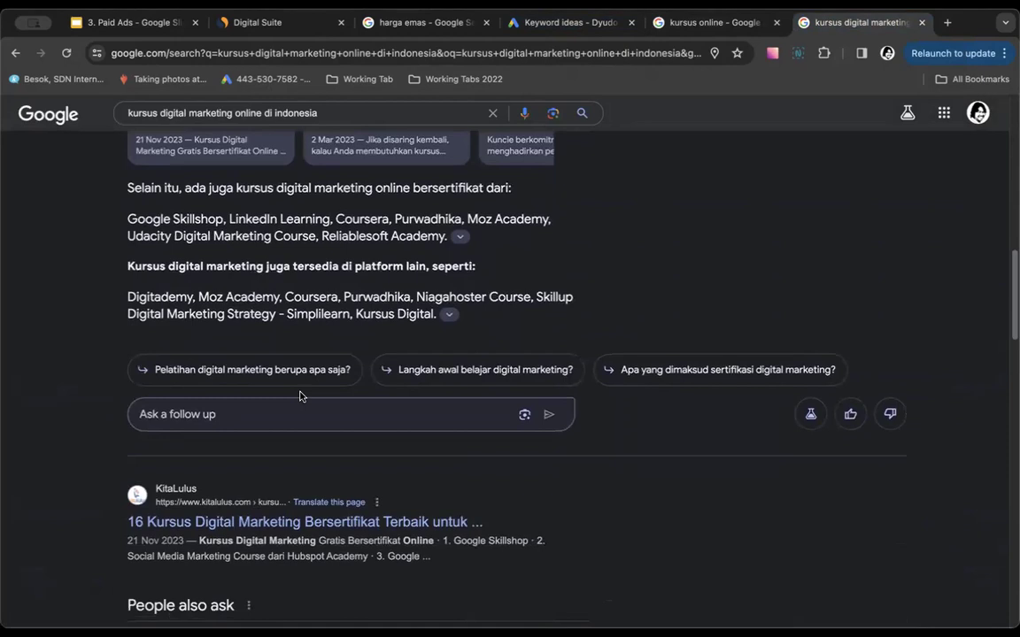
scroll(301, 394, up, 15)
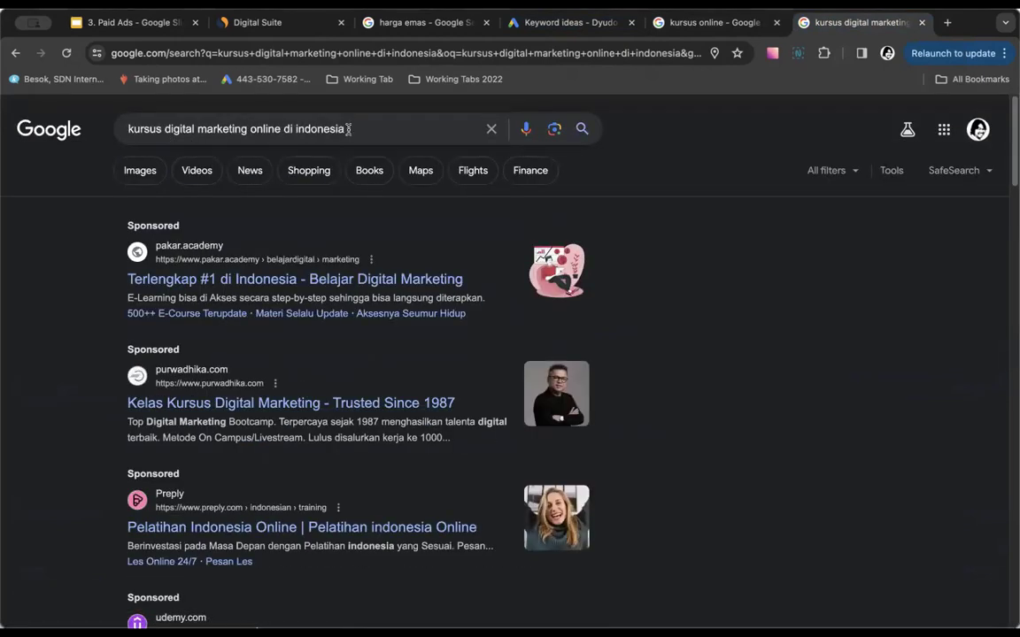
drag(357, 128, 116, 132)
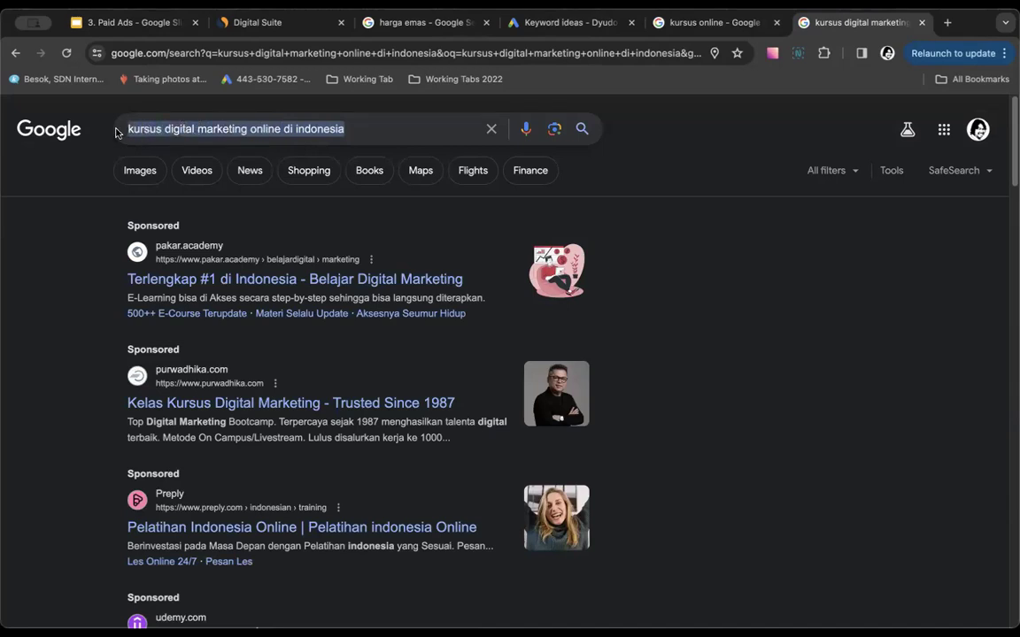
Return to the "kursus online" results and clear the search query.
click(671, 22)
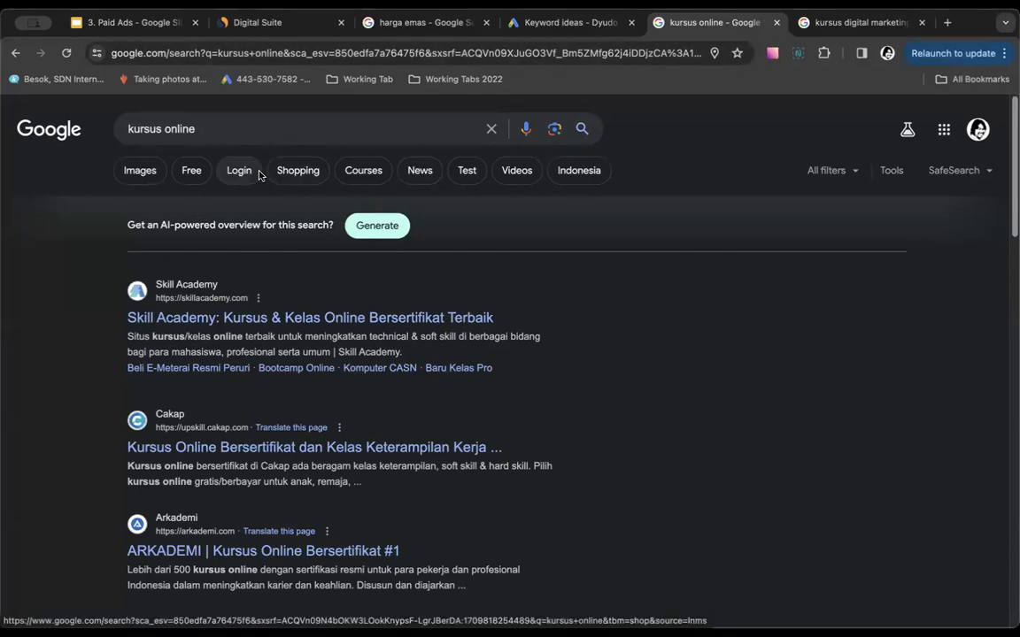
click(232, 133)
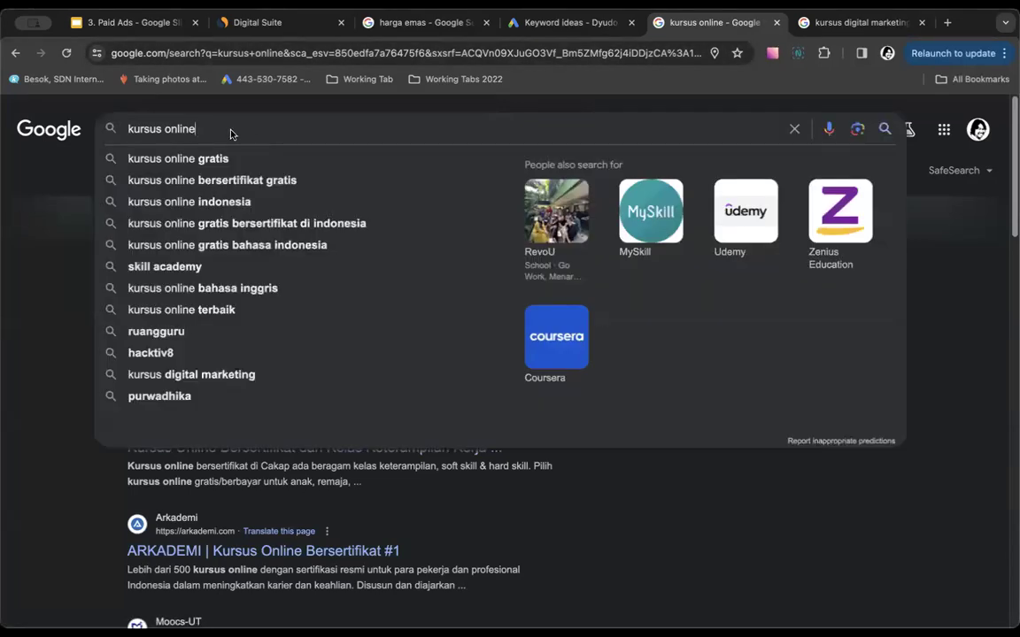
drag(230, 134, 107, 135)
key(BackSpace)
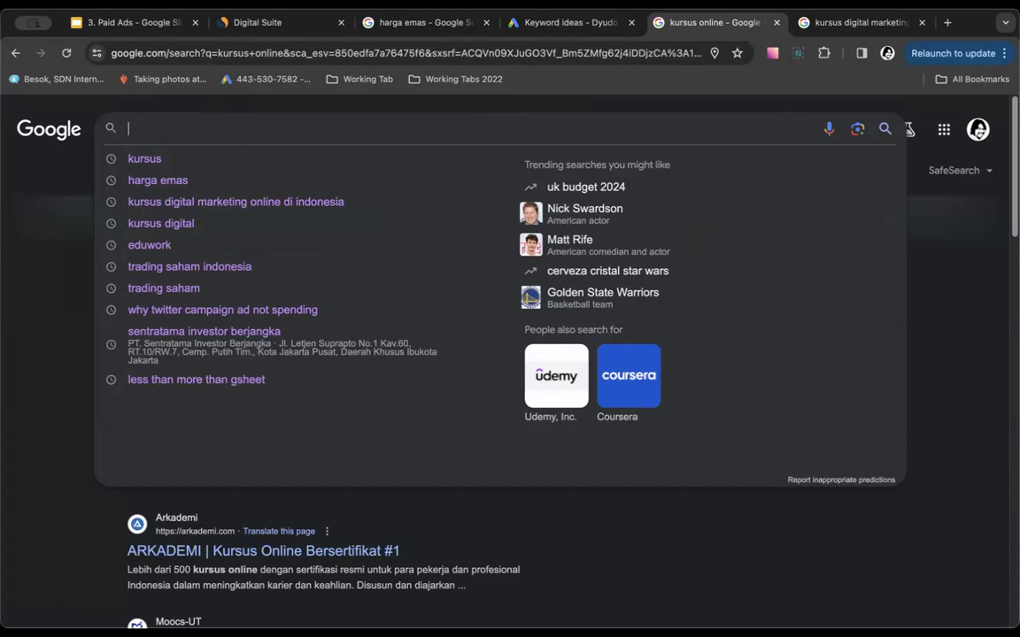
text(tr)
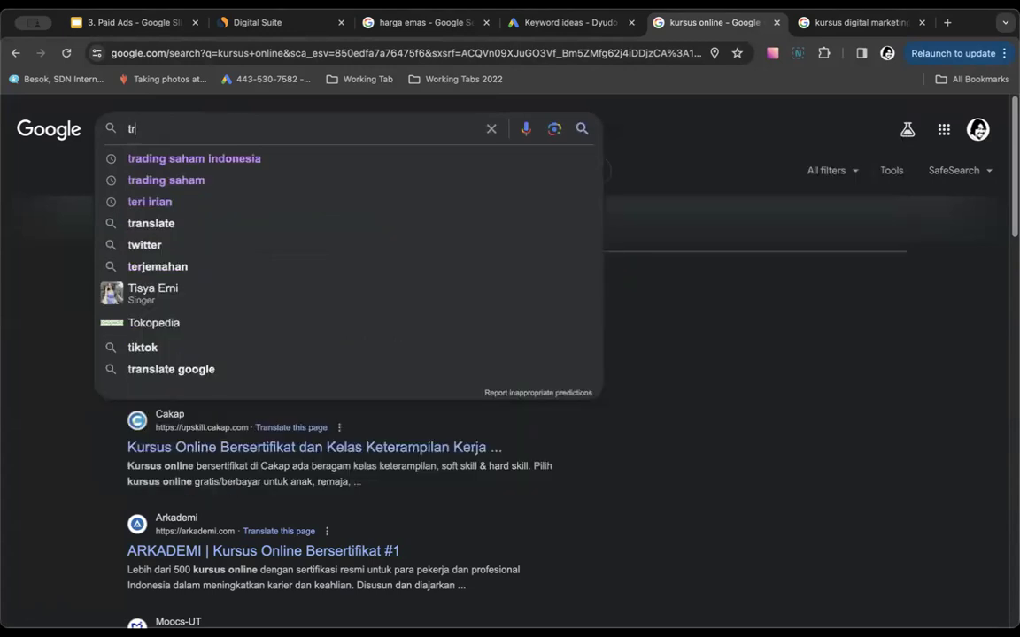
text(adubf ===)
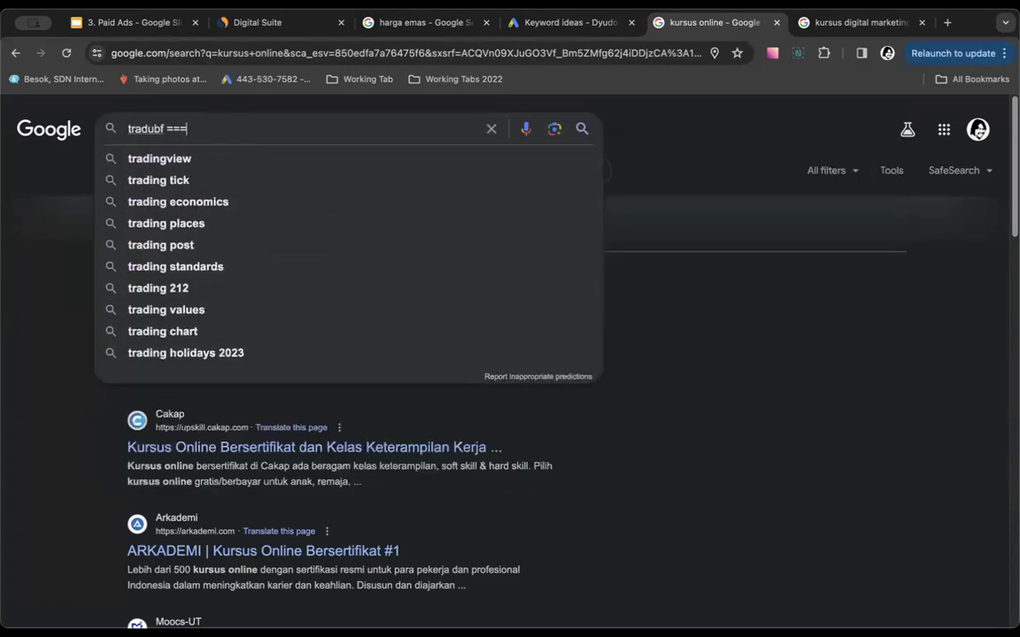
key(BackSpace)
key(BackSpace)
key(BackSpace)
key(BackSpace)
key(BackSpace)
key(BackSpace)
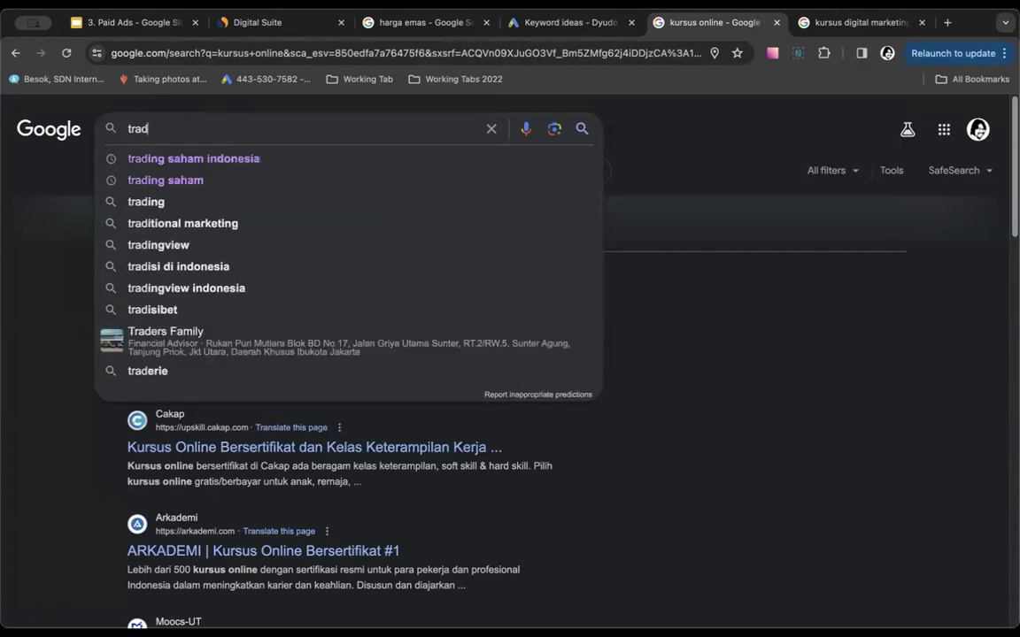
key(BackSpace)
key(BackSpace)
key(BackSpace)
key(BackSpace)
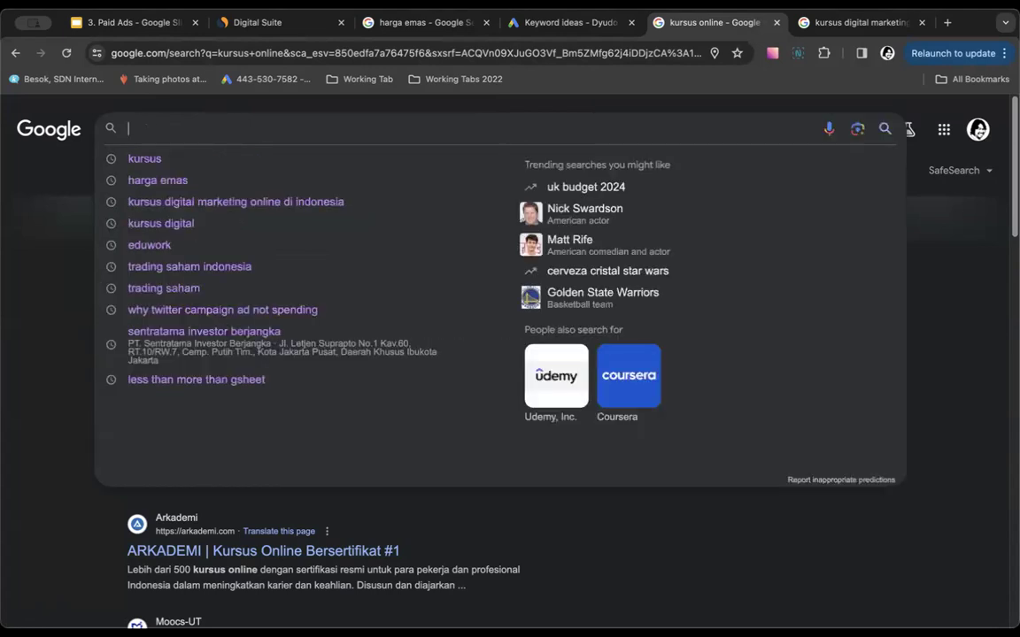
Search Google for the single-word query "obat".
text(obat)
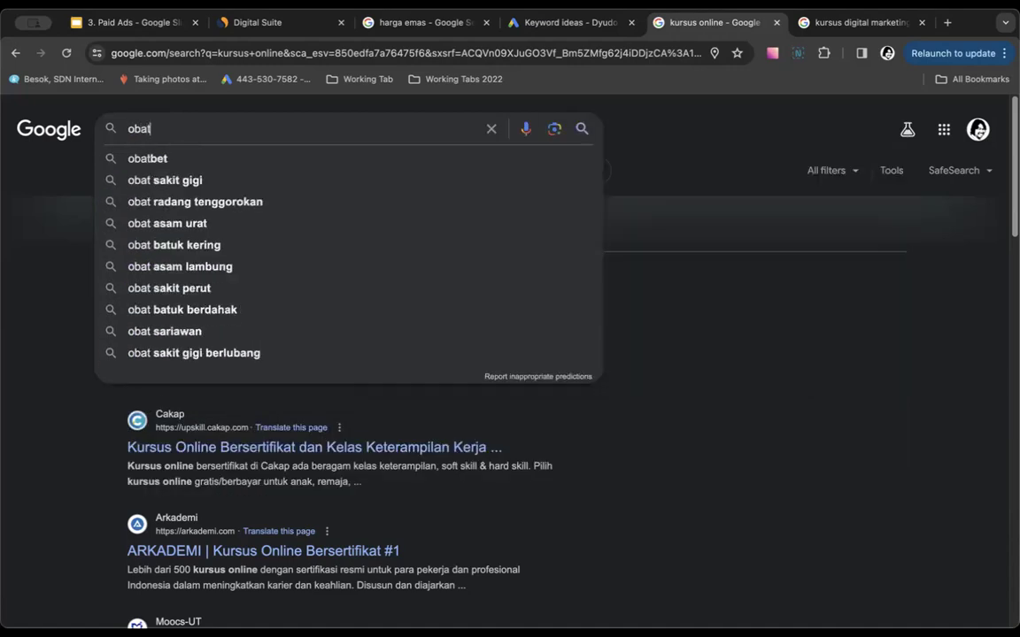
key(Return)
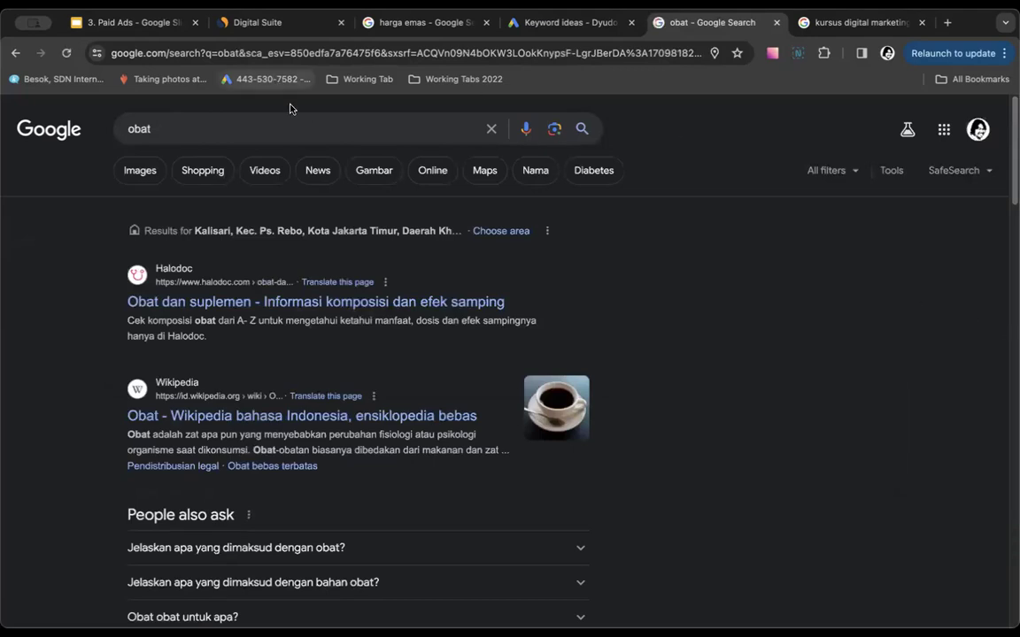
Extend the query to "obat paten" and search for it.
click(307, 132)
text(mand)
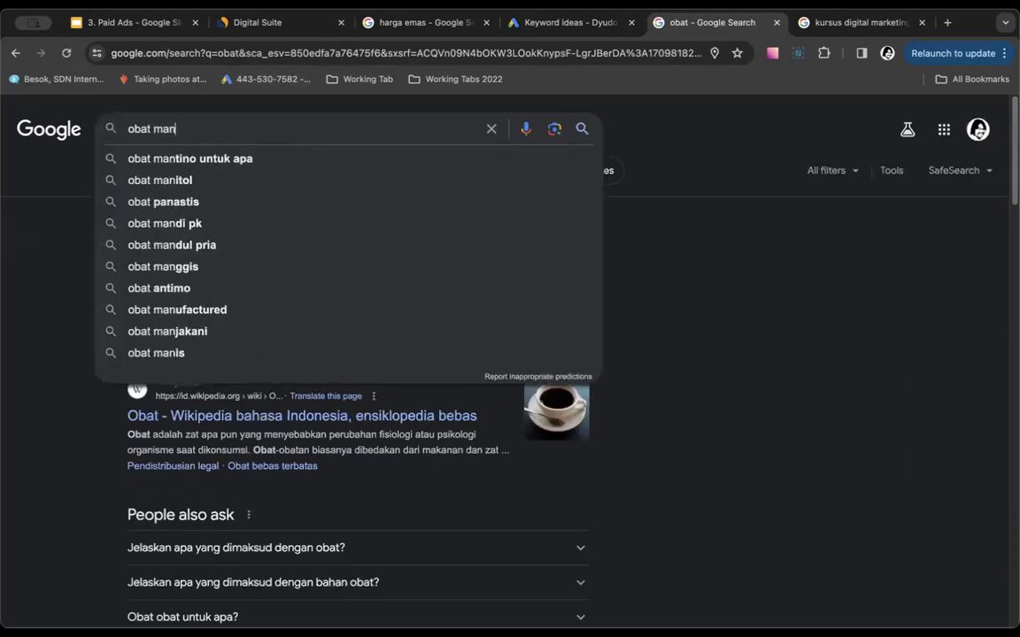
key(BackSpace)
key(BackSpace)
key(BackSpace)
key(BackSpace)
key(BackSpace)
text(po)
key(BackSpace)
text(p)
key(BackSpace)
text(aten)
key(Return)
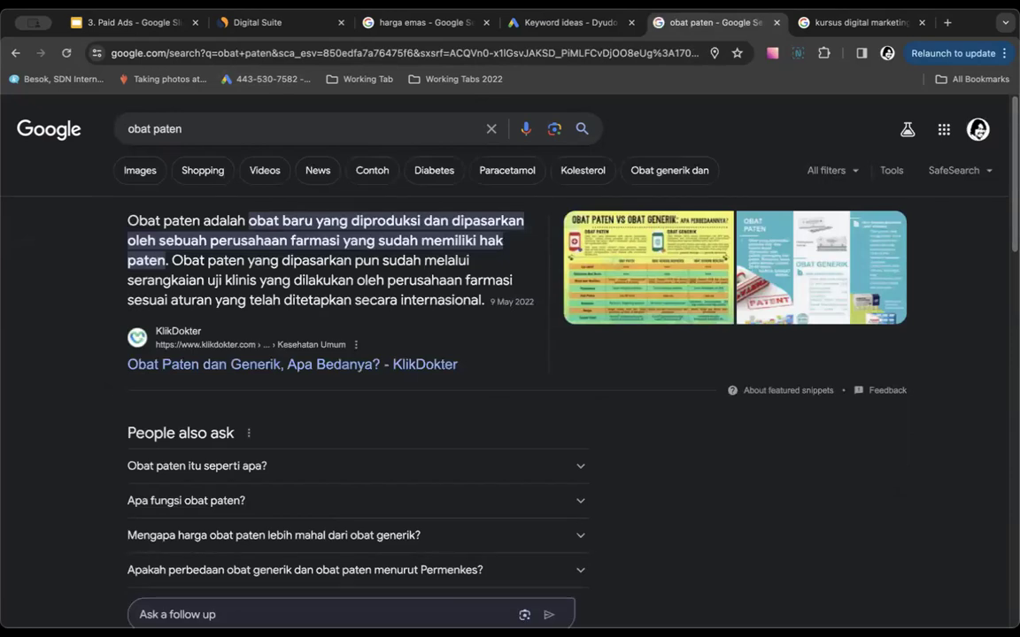
Change the query from "obat paten" to "obat murah" and search for it.
click(202, 128)
key(BackSpace)
key(BackSpace)
key(BackSpace)
key(BackSpace)
key(BackSpace)
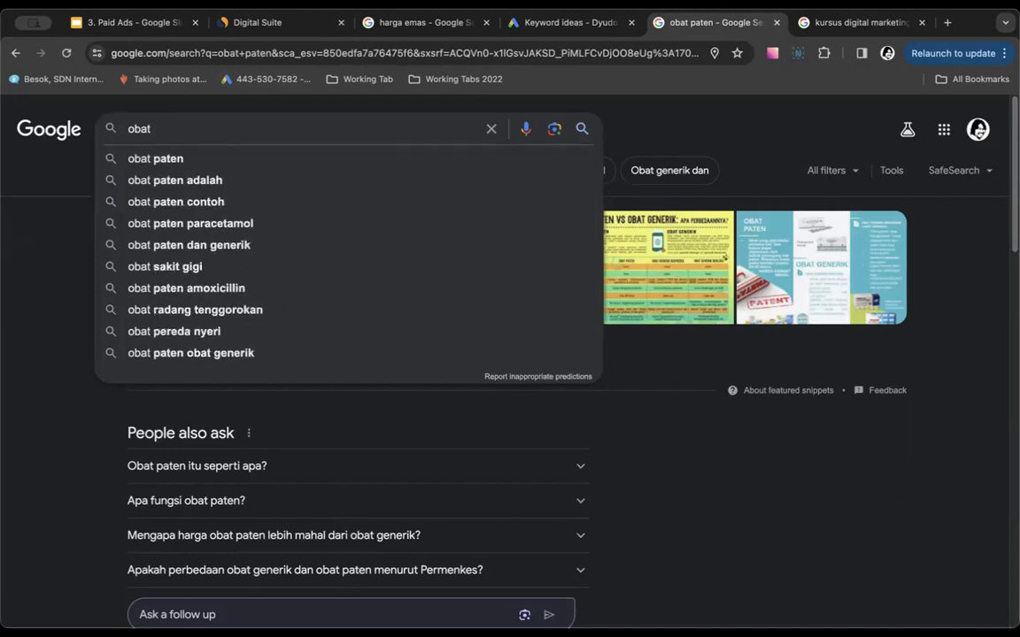
text(murah)
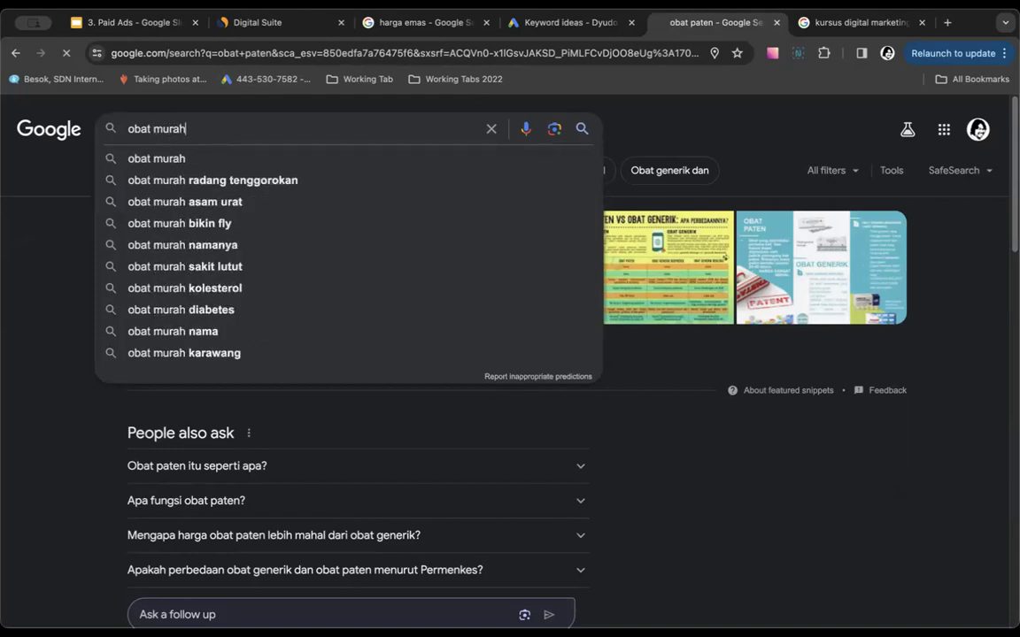
key(Return)
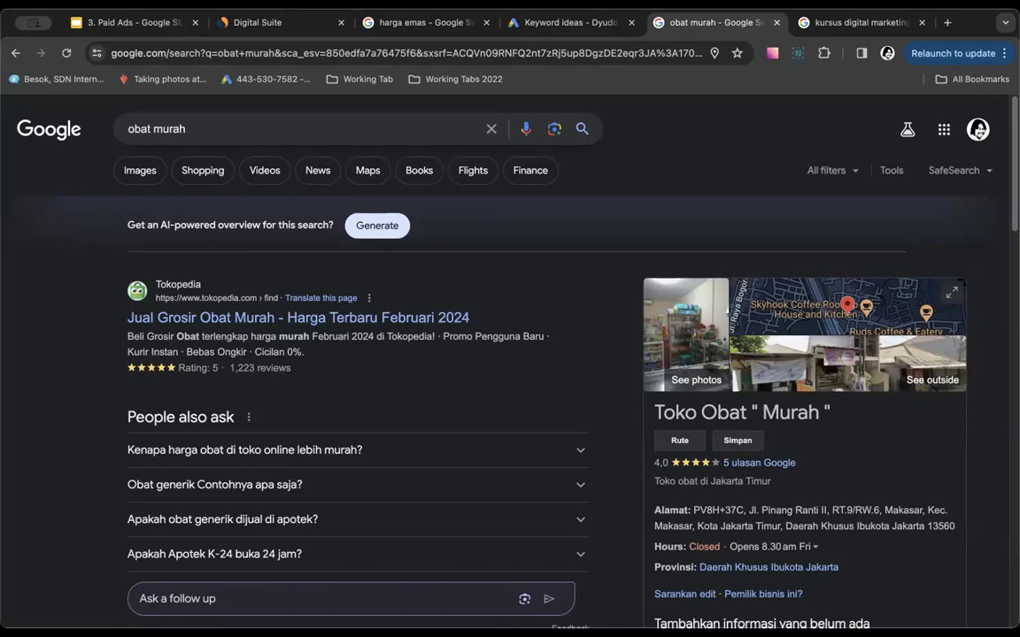
Replace "murah" in the query with "batuk" and search for "obat batuk".
click(183, 128)
key(BackSpace)
key(BackSpace)
key(BackSpace)
key(BackSpace)
key(BackSpace)
key(BackSpace)
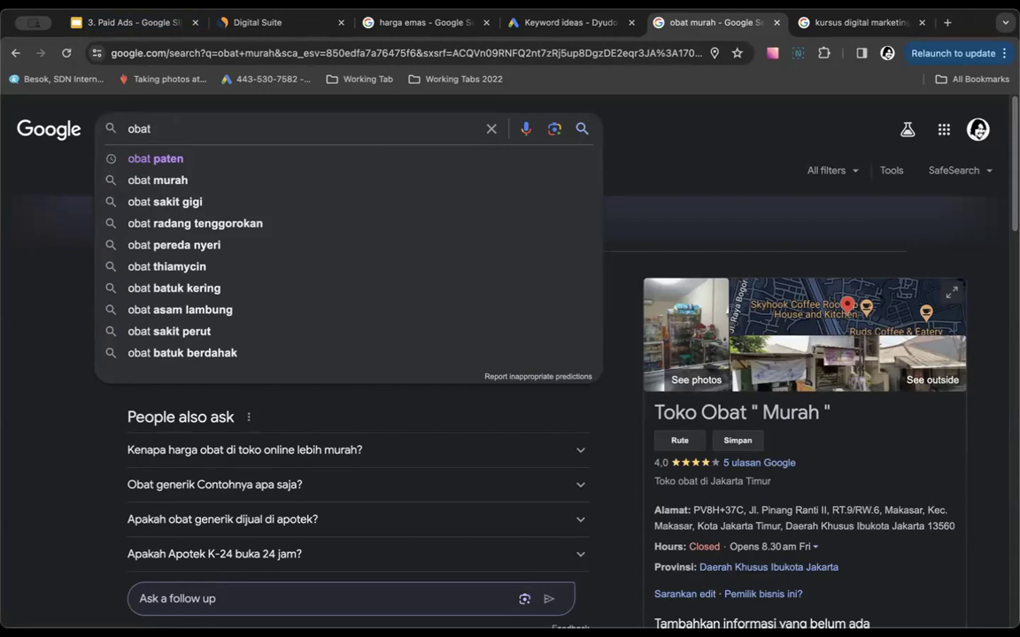
text(batuk)
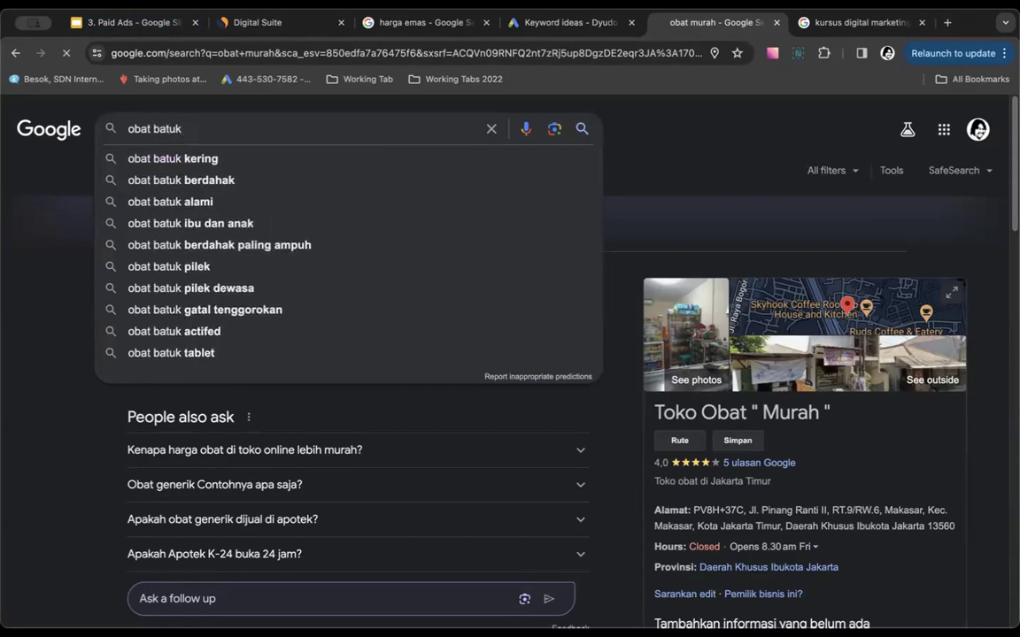
key(Return)
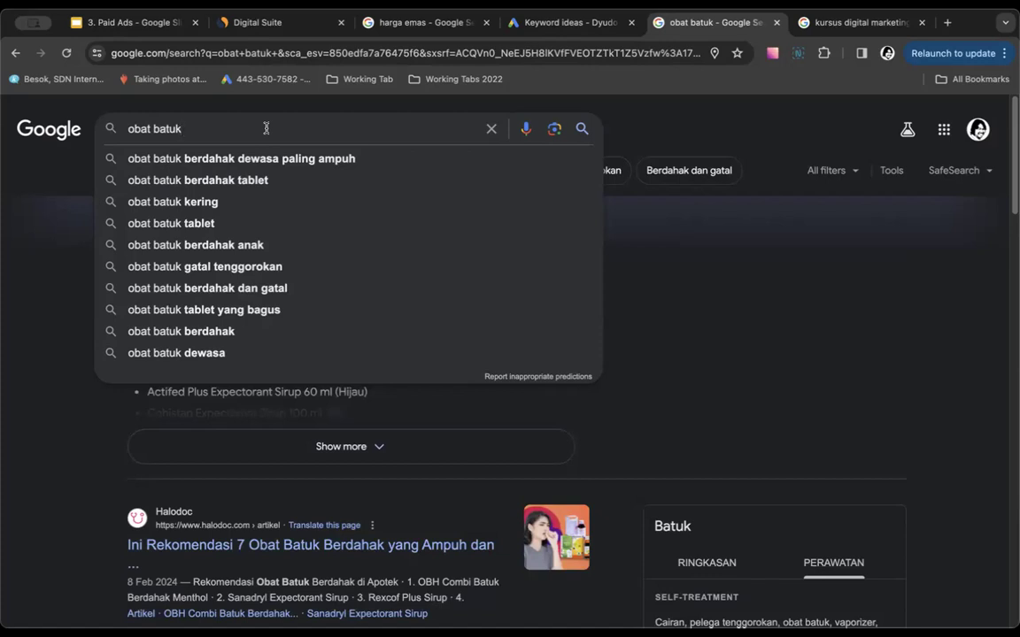
Replace "batuk" in the query with "untuk tanaman" and search for "obat untuk tanaman".
key(BackSpace)
key(BackSpace)
key(BackSpace)
key(BackSpace)
key(BackSpace)
key(BackSpace)
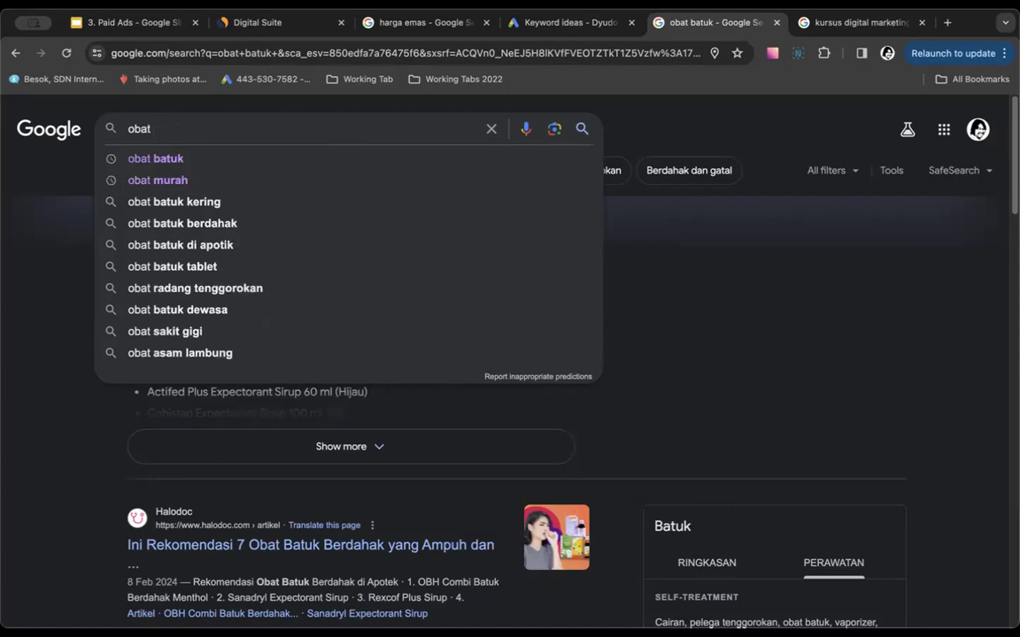
text(untu)
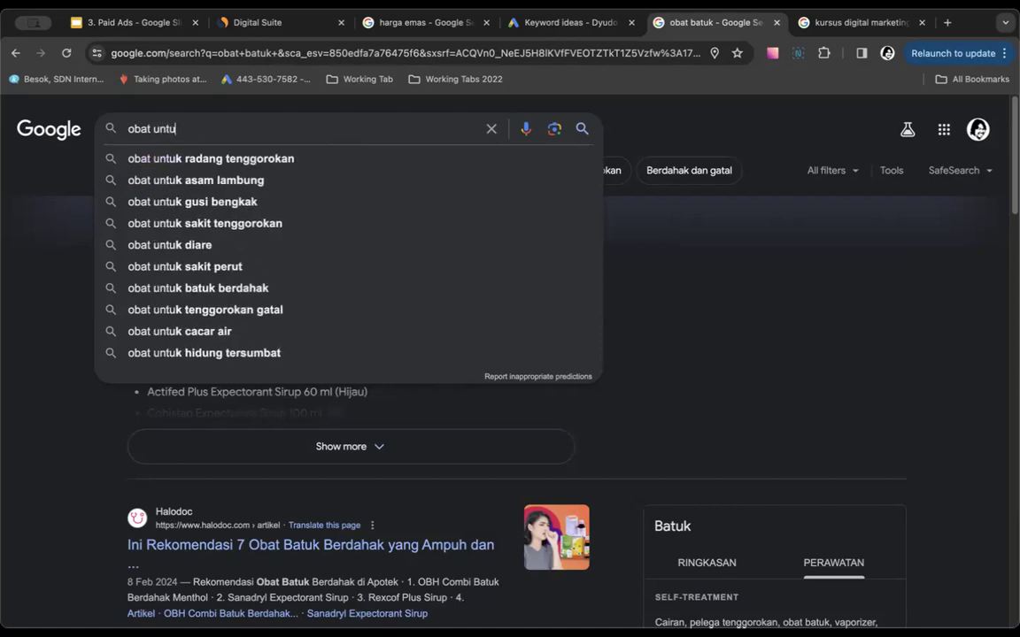
text(k tanaman)
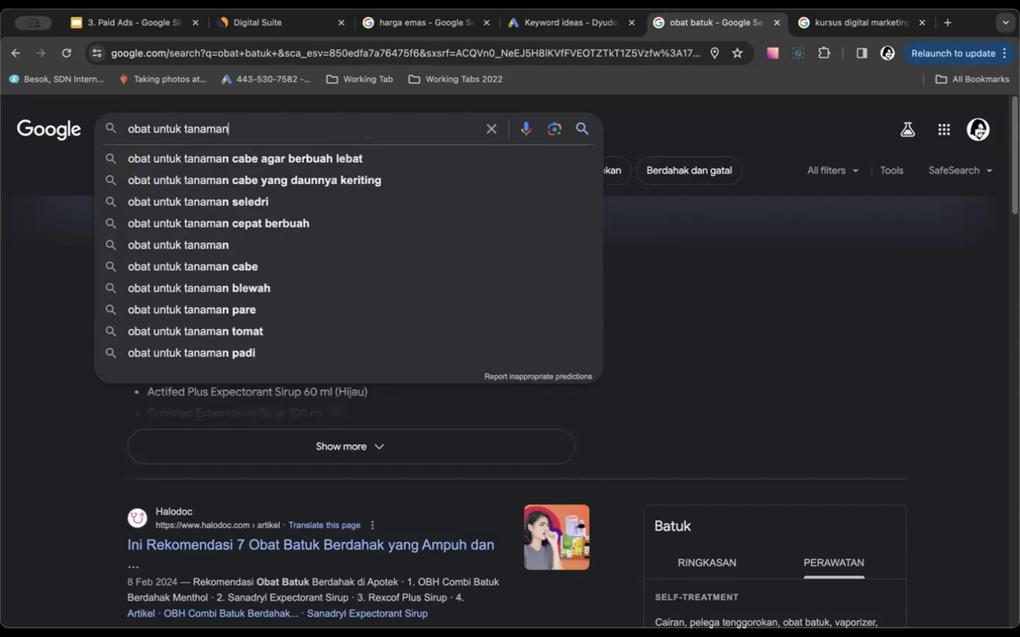
key(Return)
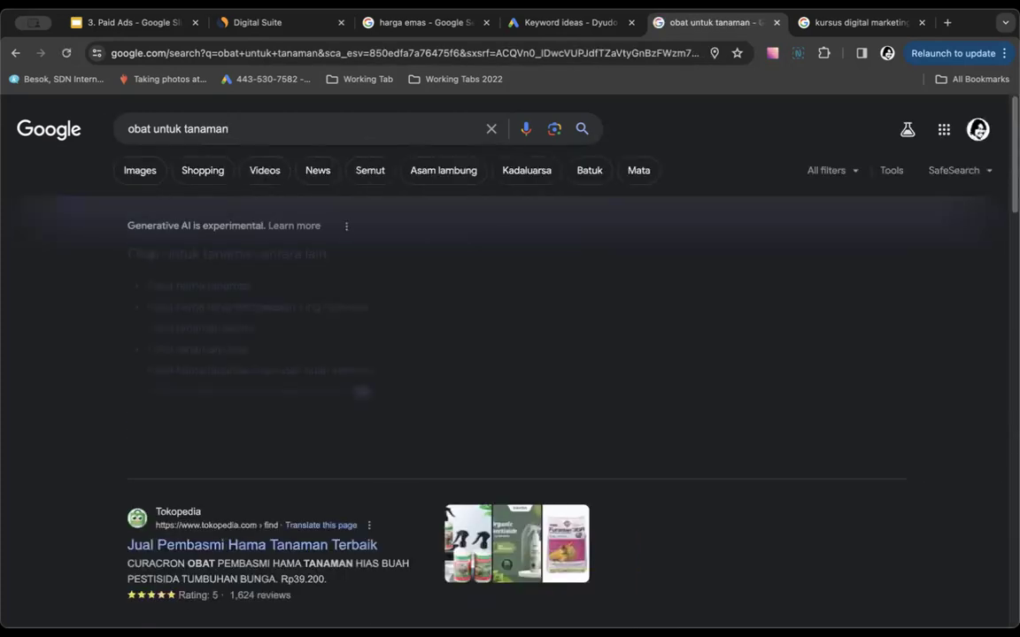
Highlight "obat" in the query, replace the whole query with "trading", and search for it.
double_click(138, 129)
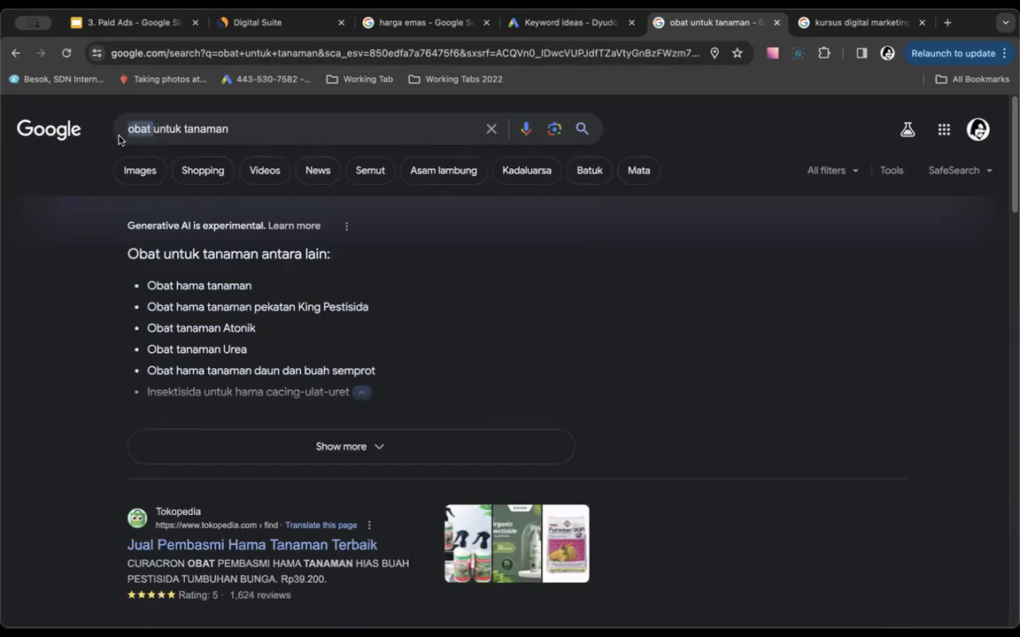
click(255, 128)
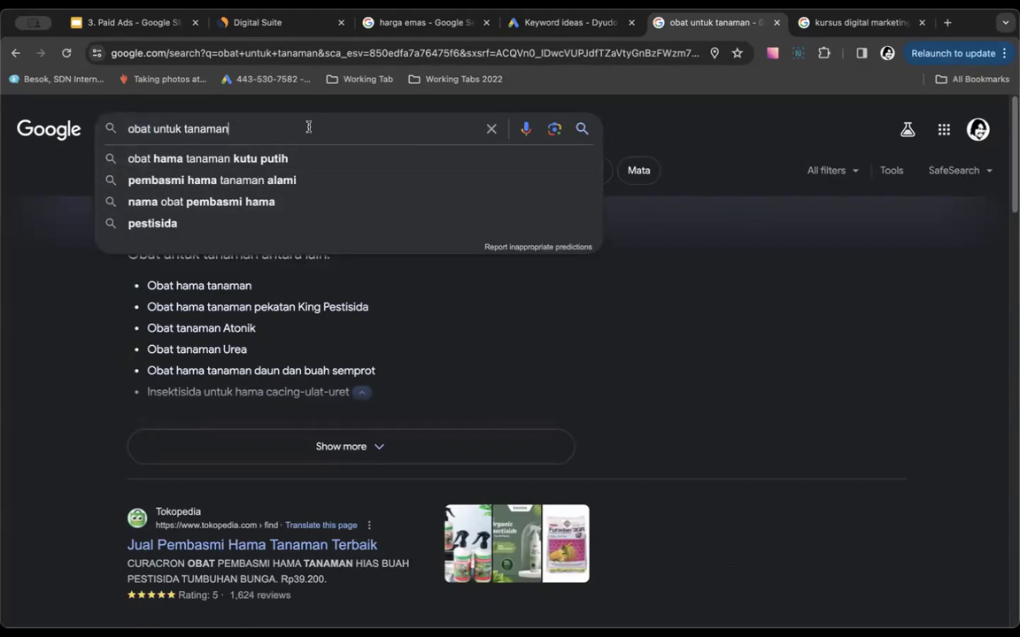
drag(265, 128, 104, 132)
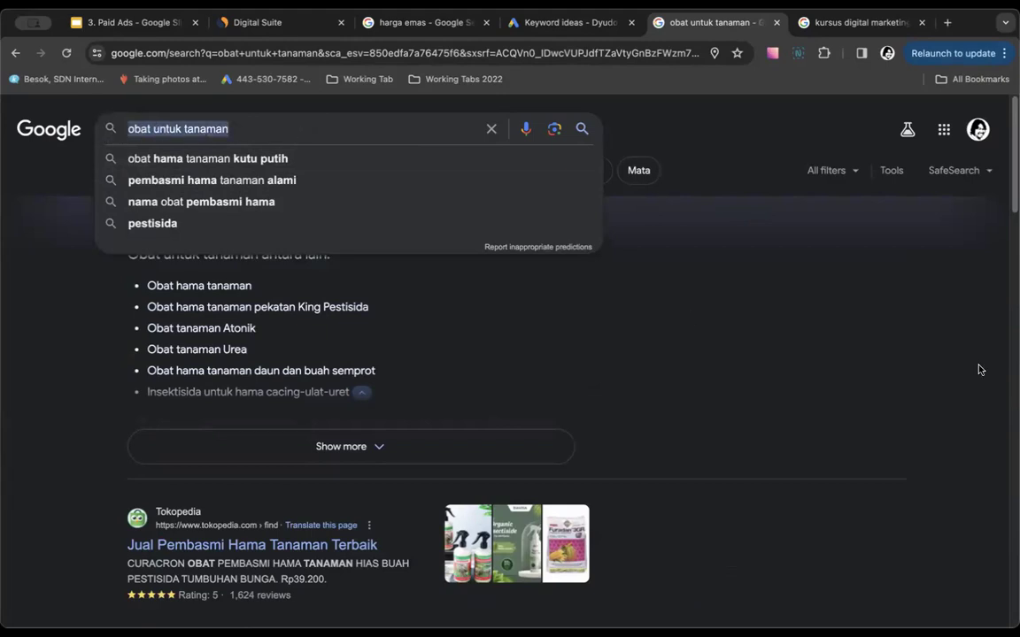
key(BackSpace)
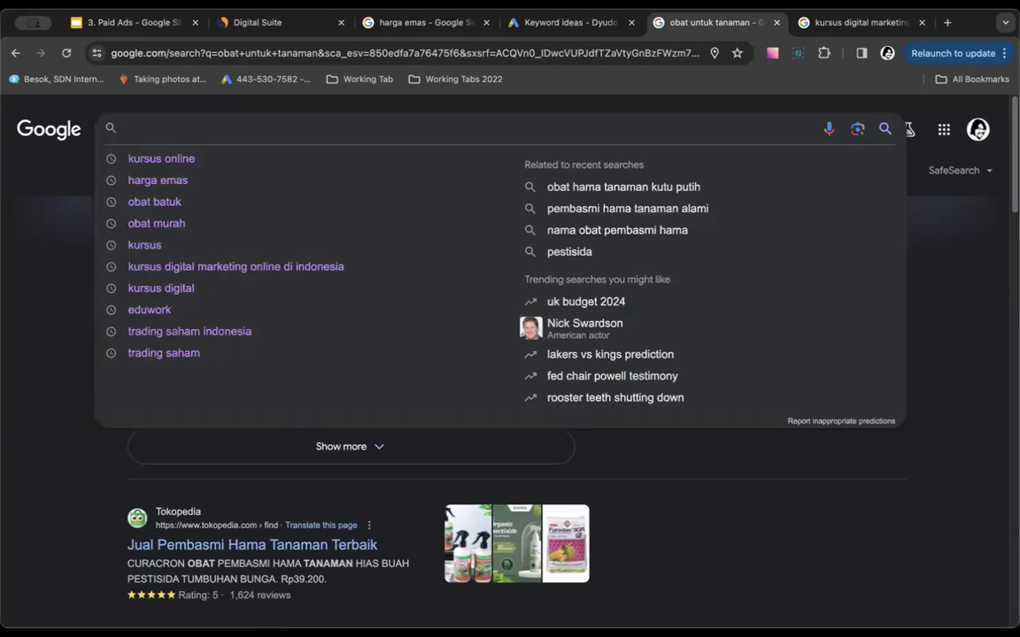
text(t)
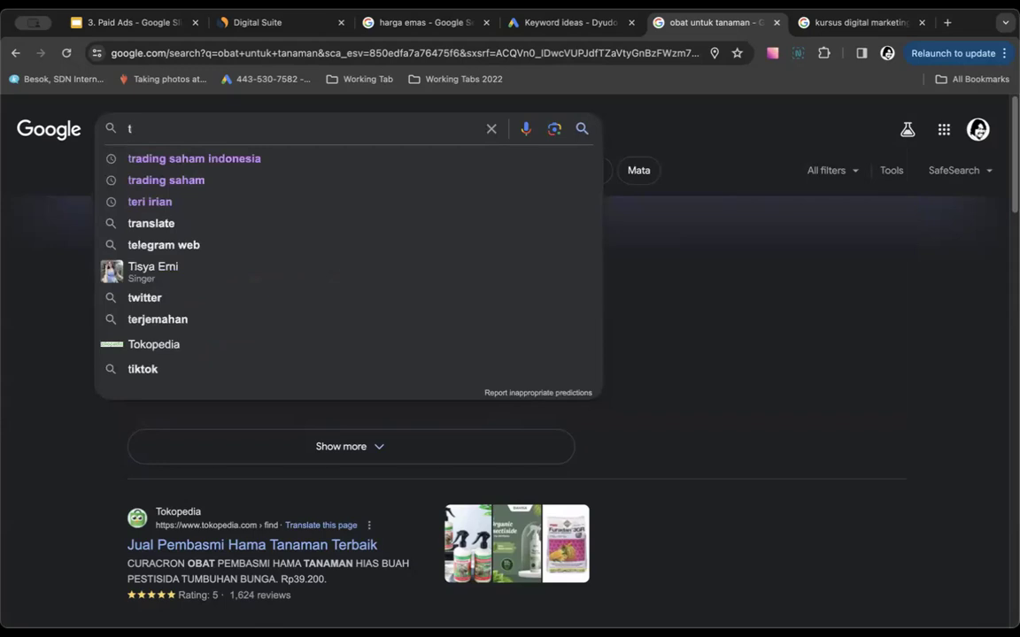
text(r)
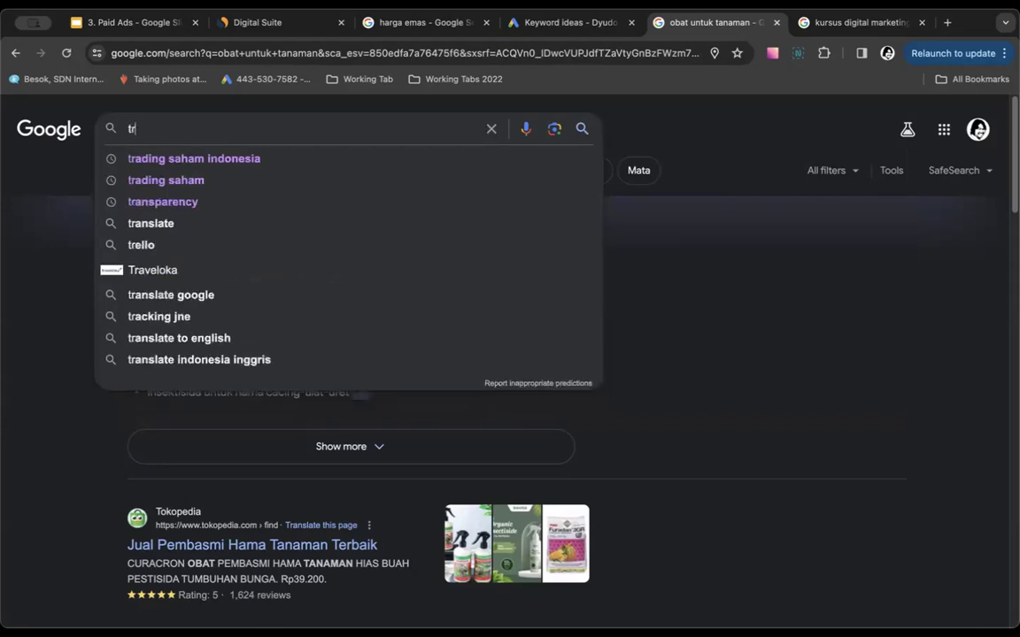
text(ading)
key(Return)
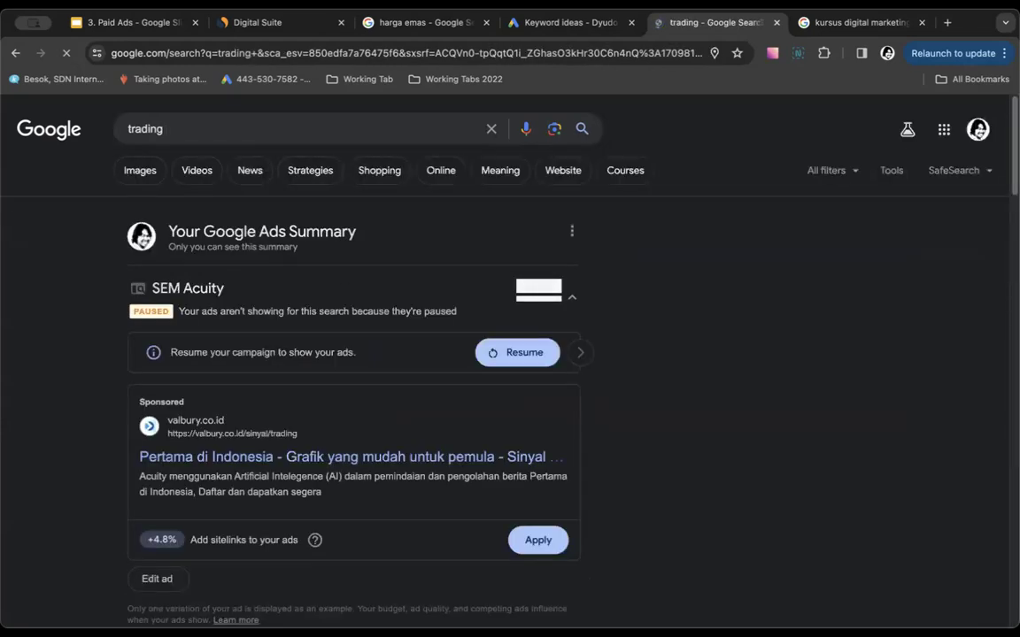
Check the search suggestions for "trading saham" and "trading forex", reducing the query to "trading" without running either search.
click(298, 130)
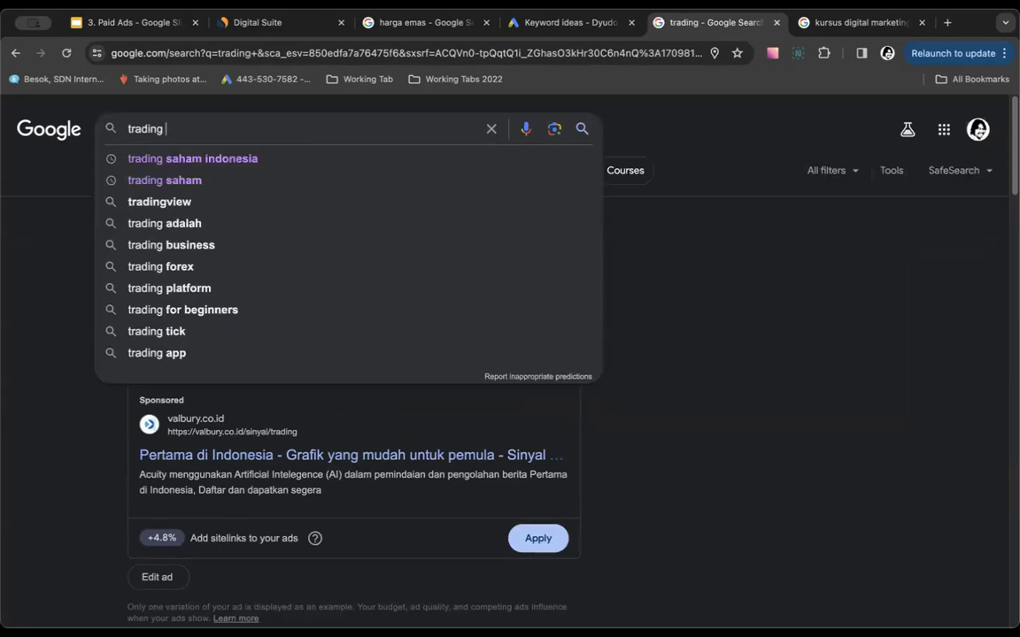
text(saham)
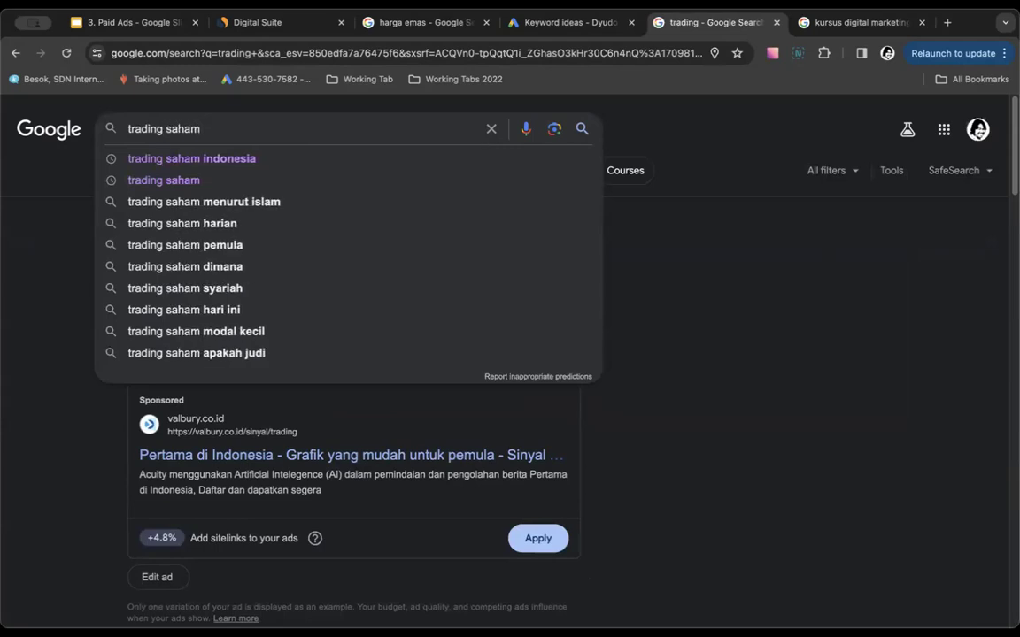
key(BackSpace)
key(BackSpace)
key(BackSpace)
key(BackSpace)
key(BackSpace)
text(forex)
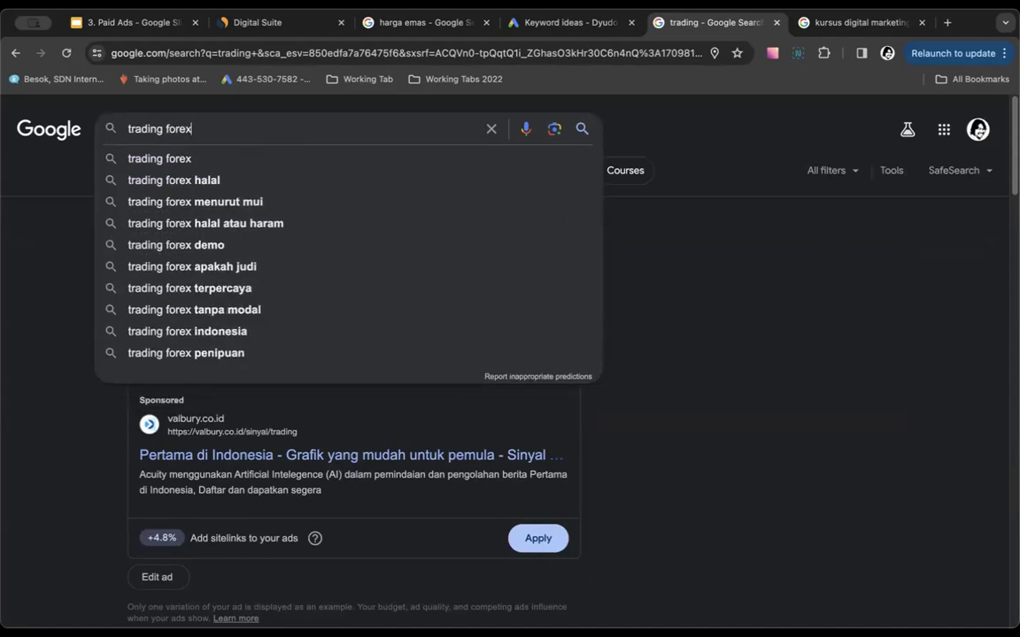
key(BackSpace)
key(BackSpace)
key(BackSpace)
key(BackSpace)
key(BackSpace)
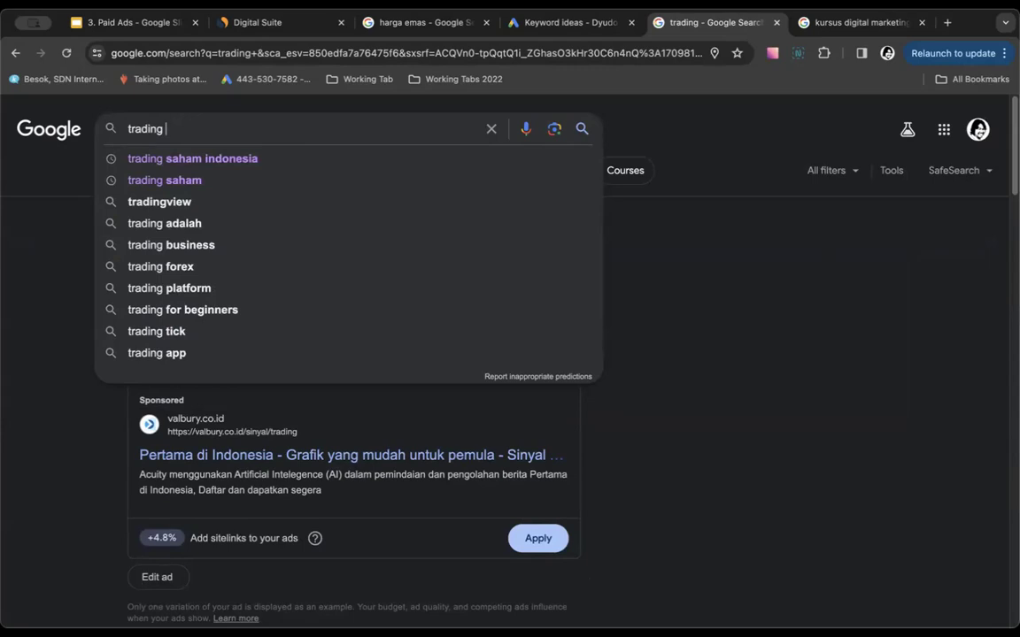
Try the query variants "trading indeks" and "trading emas online" without searching, and cut the query back to "trading".
text(ind)
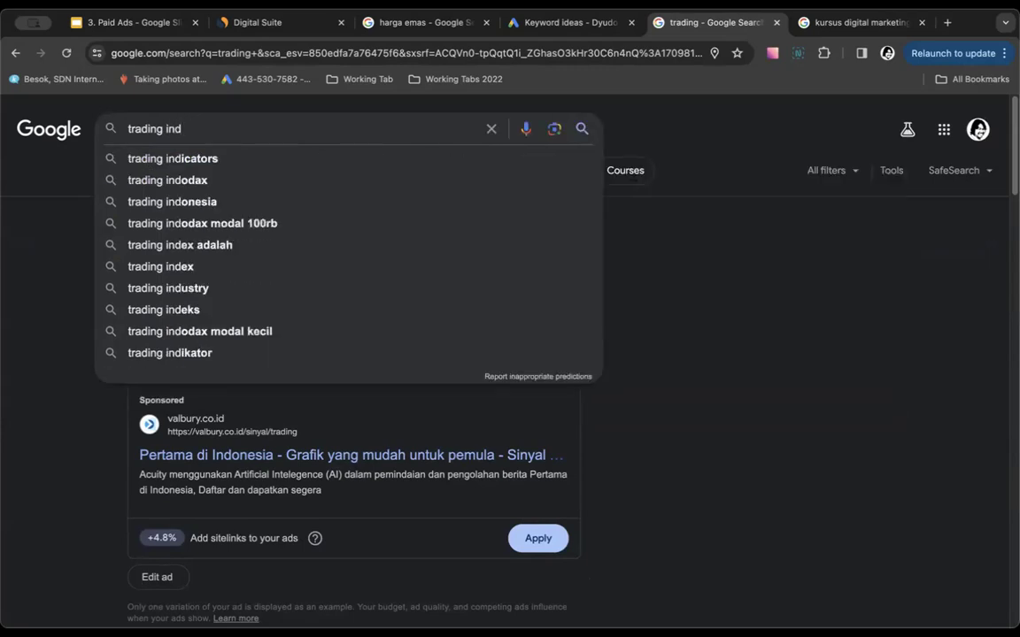
text(eks)
key(BackSpace)
key(BackSpace)
key(BackSpace)
key(BackSpace)
key(BackSpace)
key(BackSpace)
text(o)
key(BackSpace)
text(emas online)
key(BackSpace)
key(BackSpace)
key(BackSpace)
key(BackSpace)
key(BackSpace)
key(BackSpace)
key(BackSpace)
key(BackSpace)
key(BackSpace)
key(BackSpace)
key(BackSpace)
key(BackSpace)
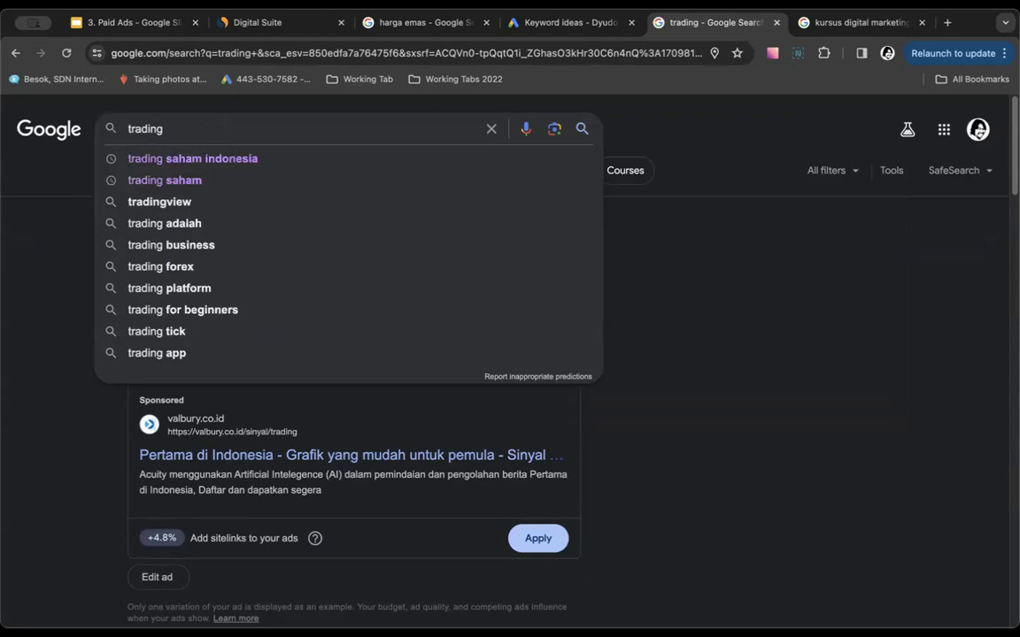
Try the query variant "trading online" without searching for it, and remove the added word.
text(onli e)
key(BackSpace)
key(BackSpace)
text(ne)
key(BackSpace)
key(BackSpace)
key(BackSpace)
key(BackSpace)
key(BackSpace)
key(BackSpace)
key(BackSpace)
key(BackSpace)
Switch to the Keyword Planner ideas and highlight the keyword "kursus marketing" and its average monthly searches.
click(586, 24)
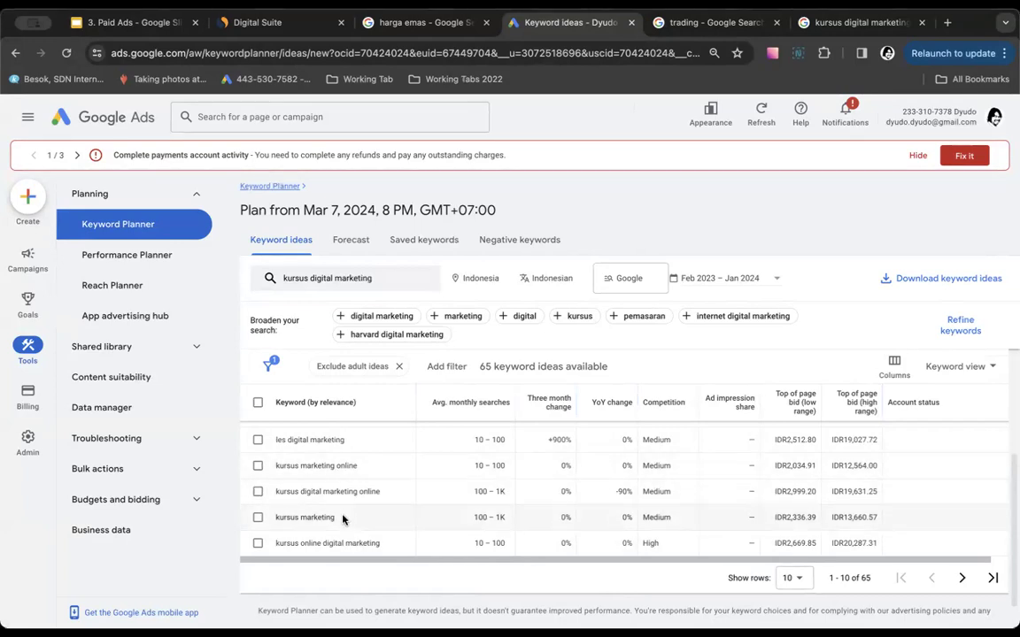
drag(338, 522, 270, 520)
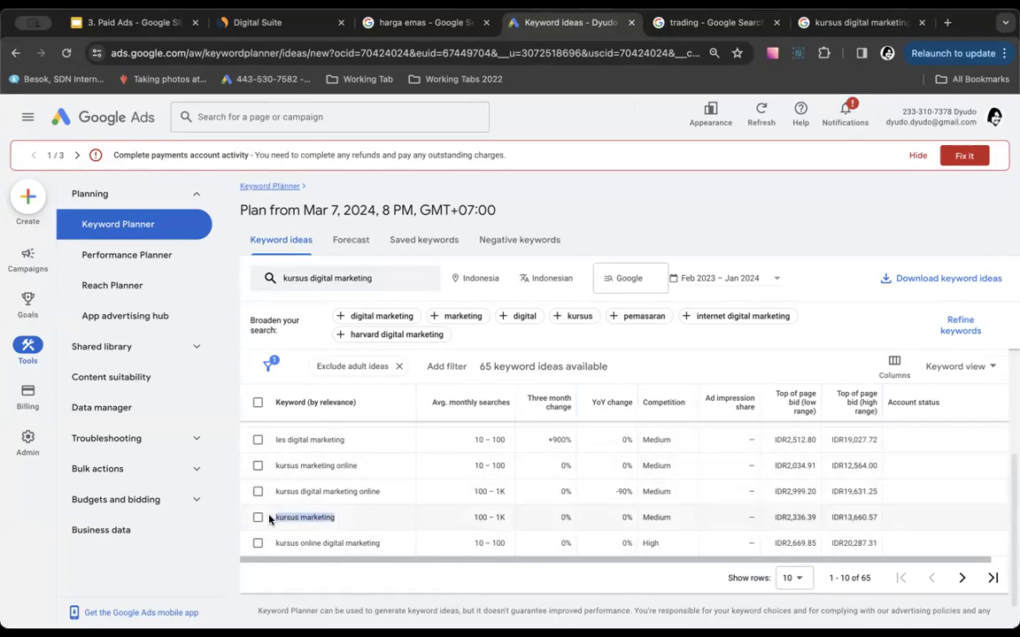
click(270, 519)
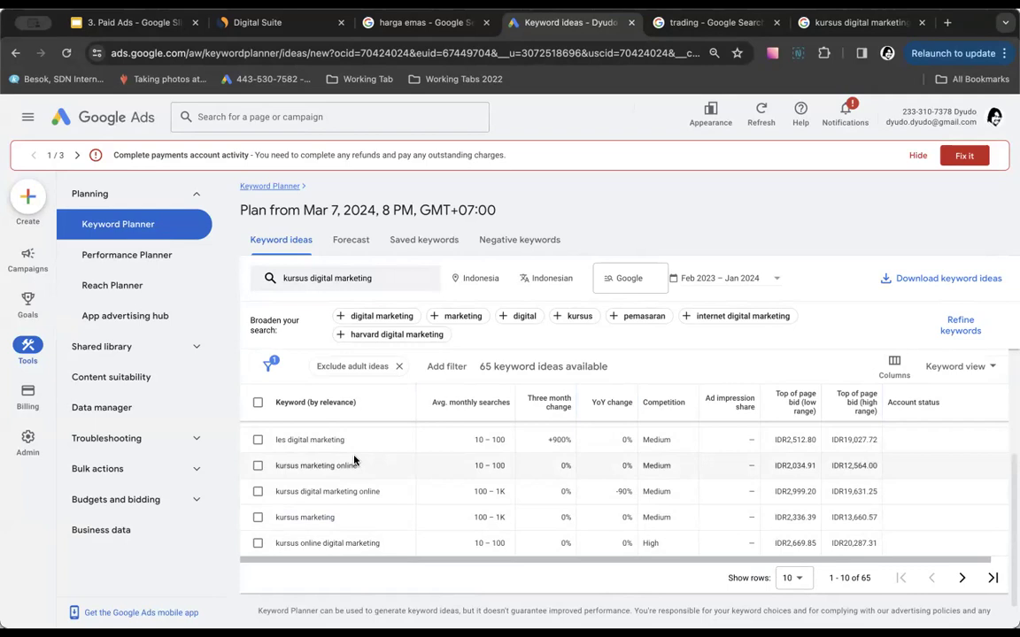
drag(281, 517, 426, 537)
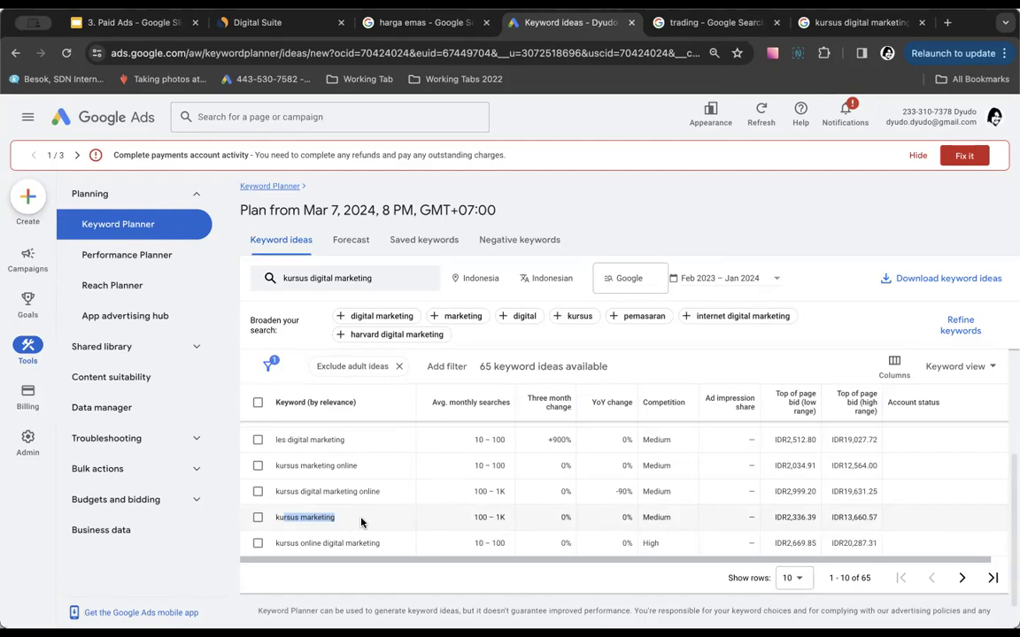
drag(344, 522, 287, 519)
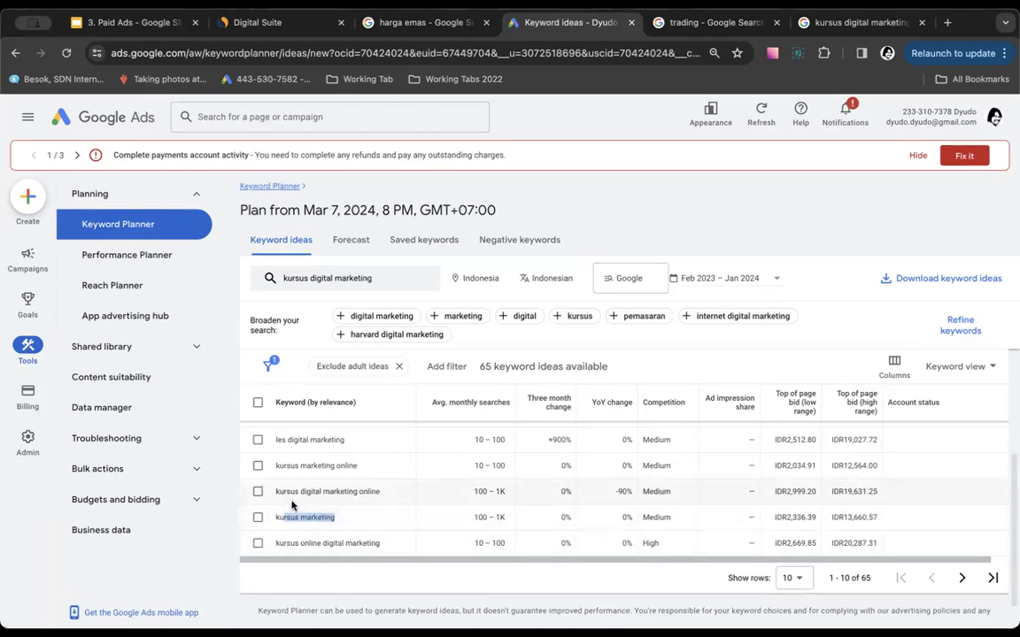
click(476, 517)
drag(475, 517, 509, 523)
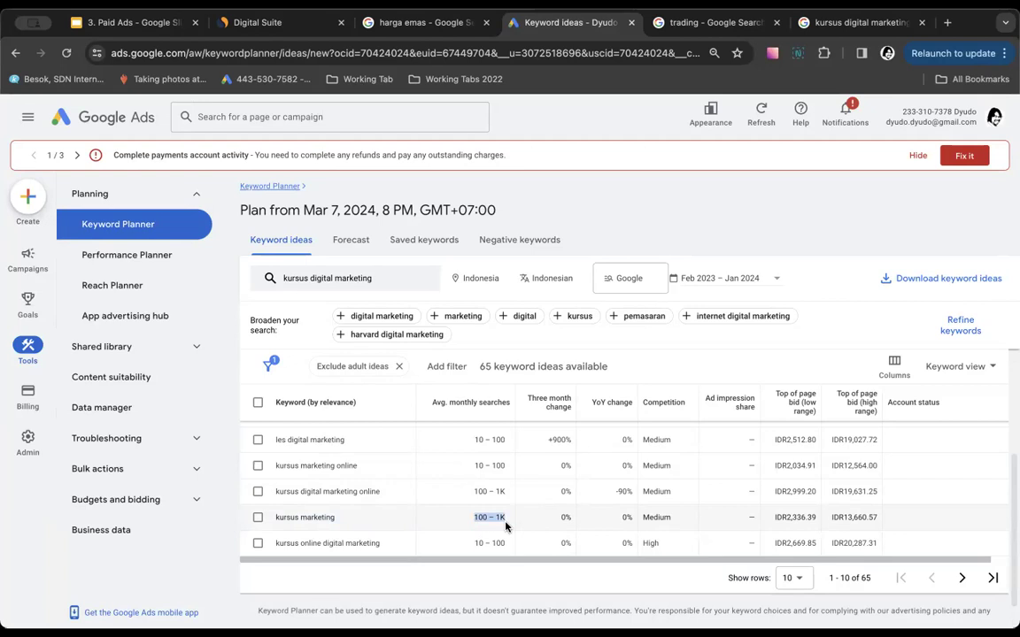
Highlight the monthly searches and competition of "kursus online digital marketing", and compare its top-of-page bids with those of "kursus marketing".
drag(275, 544, 392, 548)
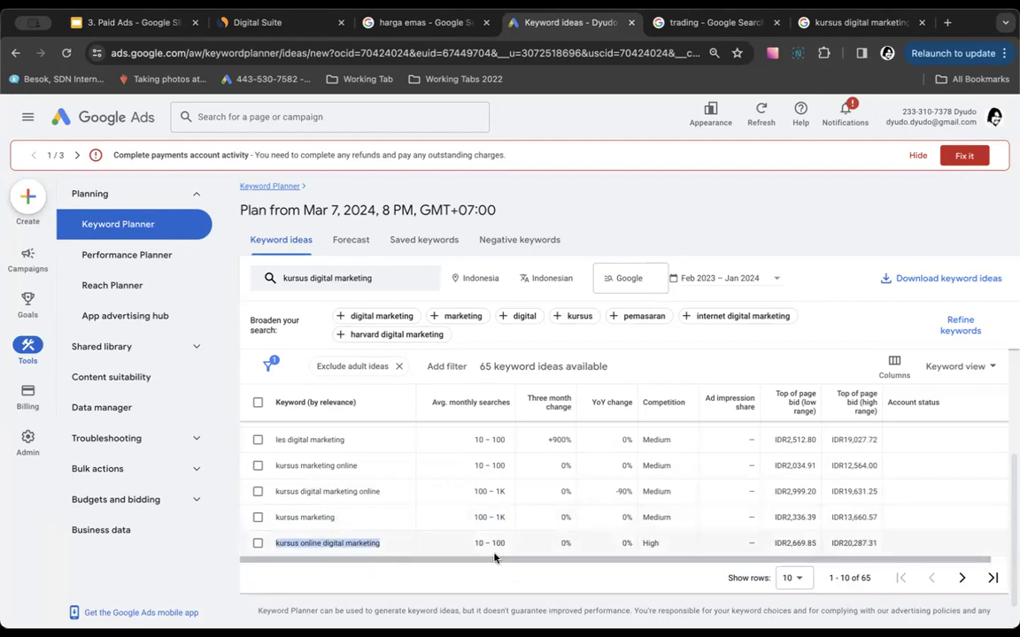
drag(475, 543, 505, 548)
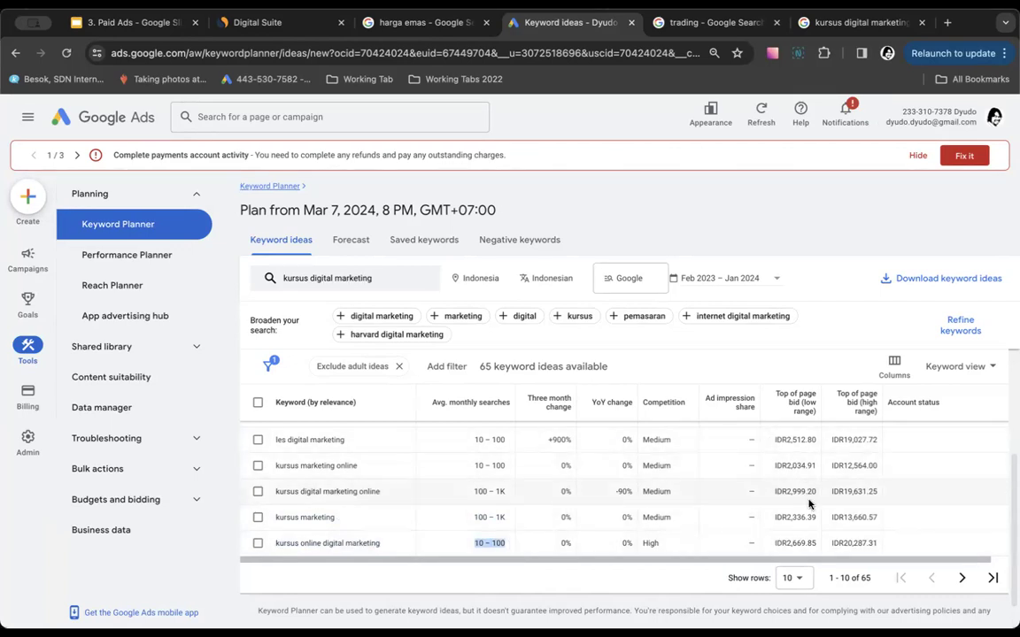
double_click(648, 542)
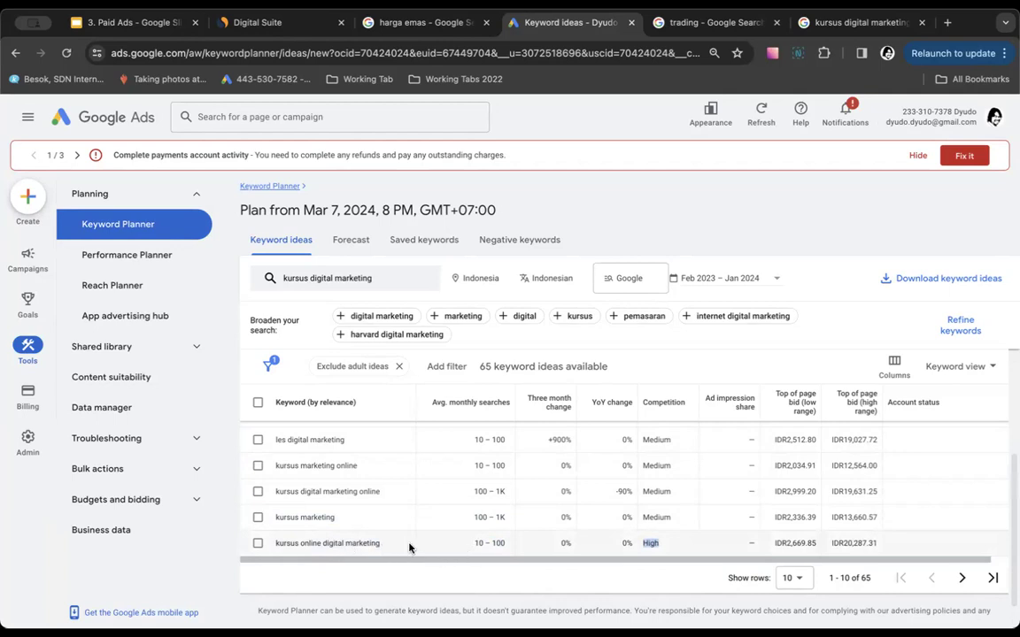
drag(381, 544, 277, 543)
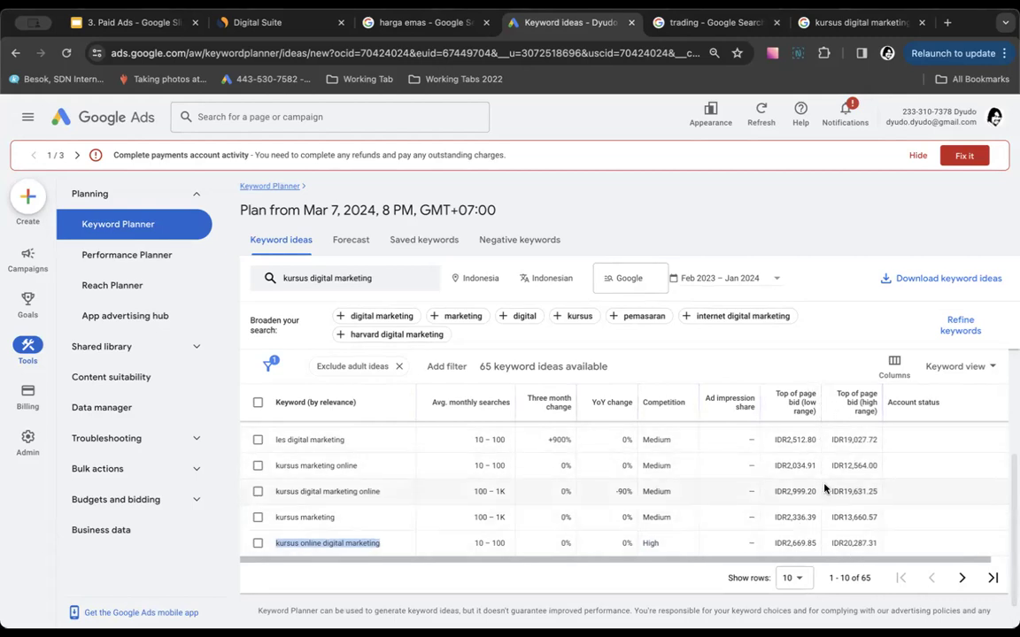
drag(816, 522, 775, 517)
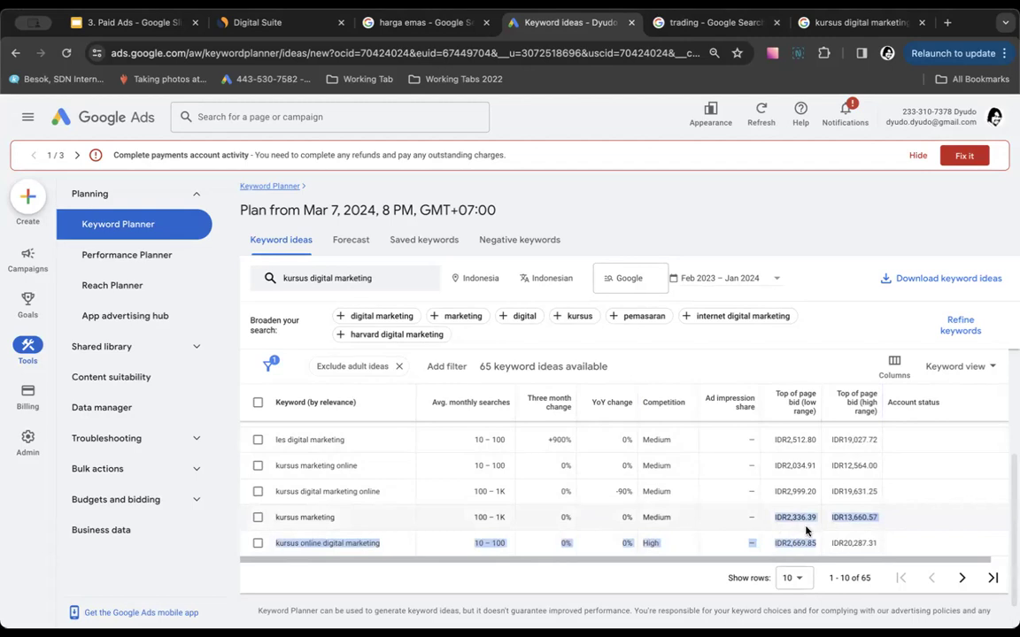
click(831, 333)
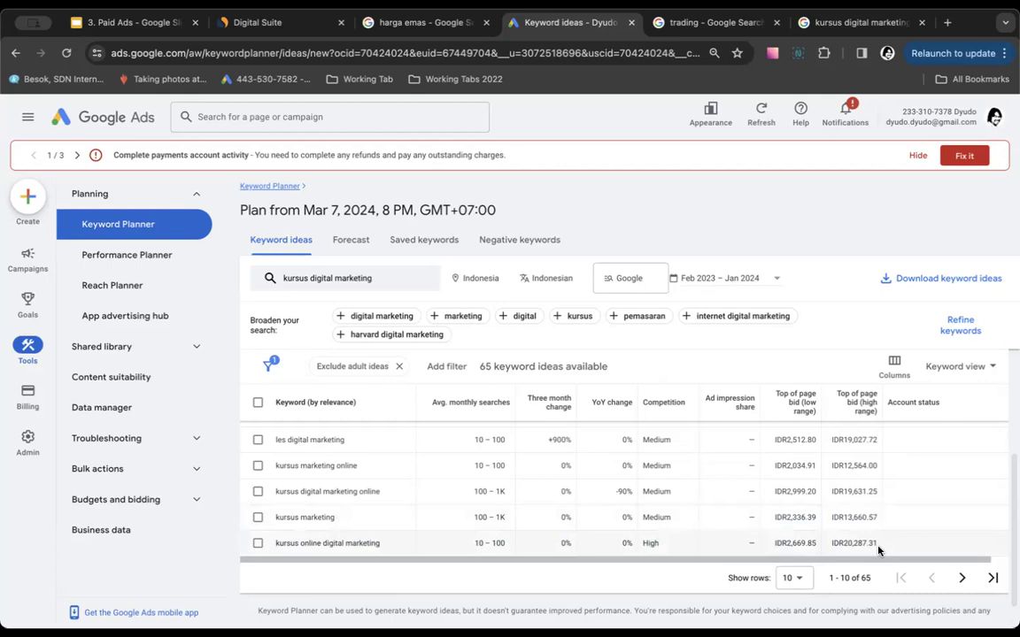
Highlight the high-range top-of-page bids of "kursus online digital marketing" and "kursus marketing" to compare them.
drag(873, 542, 831, 545)
click(871, 520)
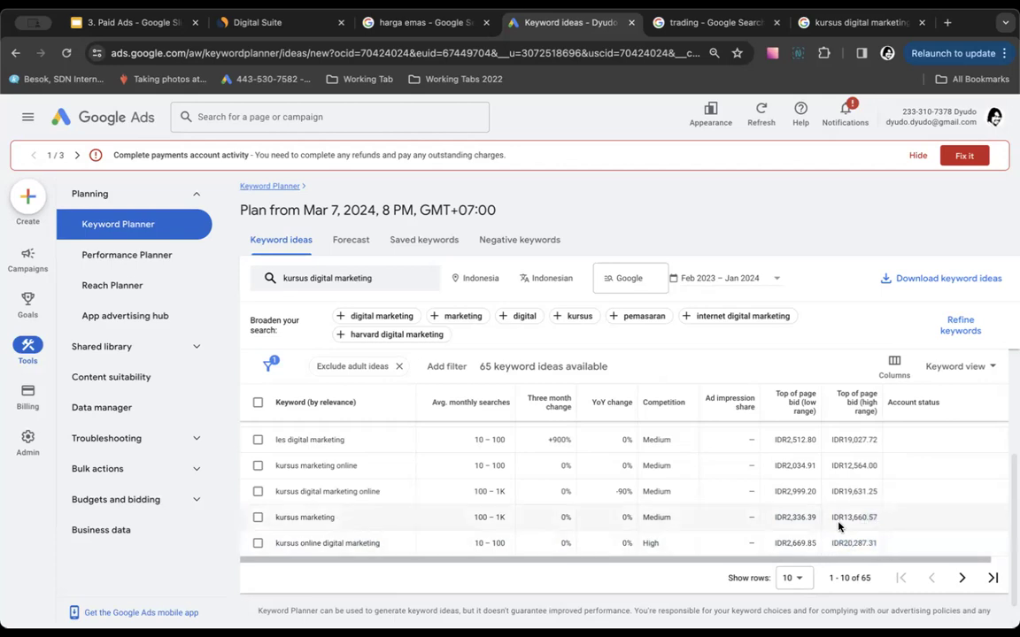
drag(875, 543, 842, 517)
click(845, 518)
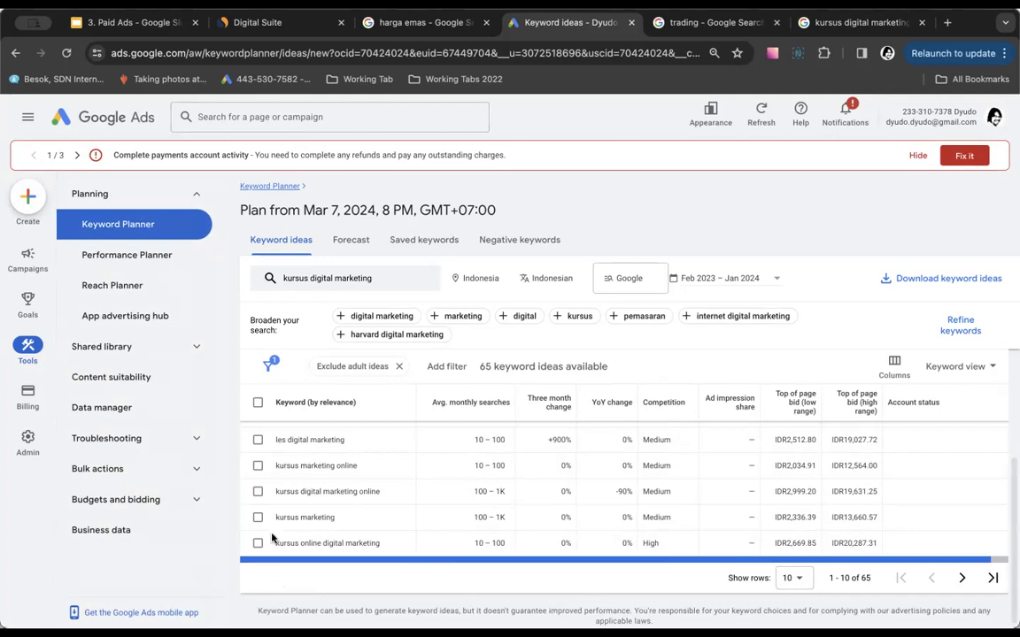
Switch to the "3. Paid Ads" presentation in Google Slides and open slide 28 on when not to focus on Paid Search.
click(136, 24)
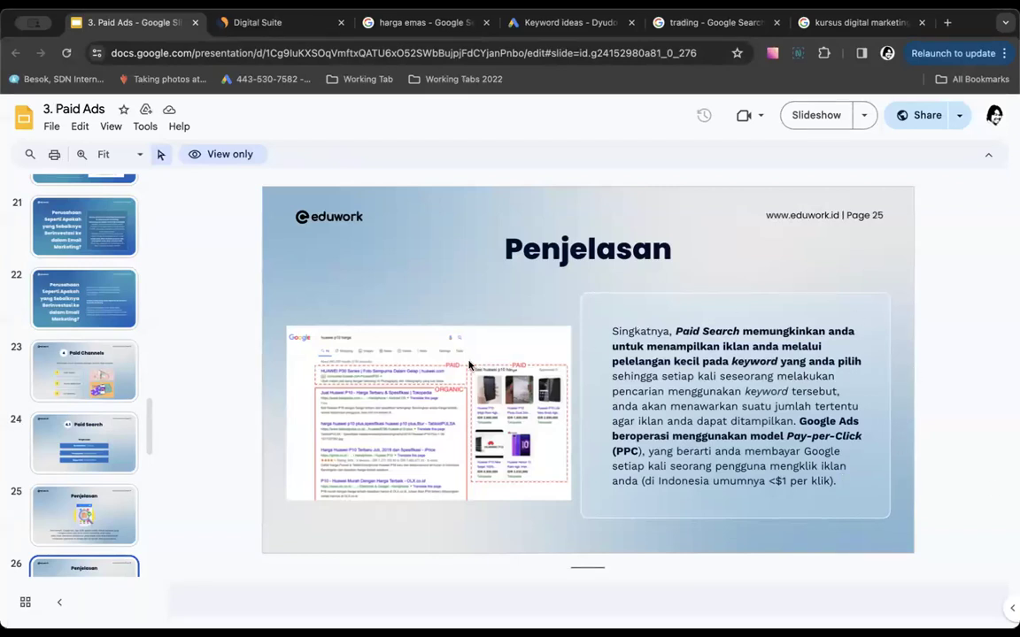
scroll(64, 452, down, 1)
scroll(64, 452, down, 5)
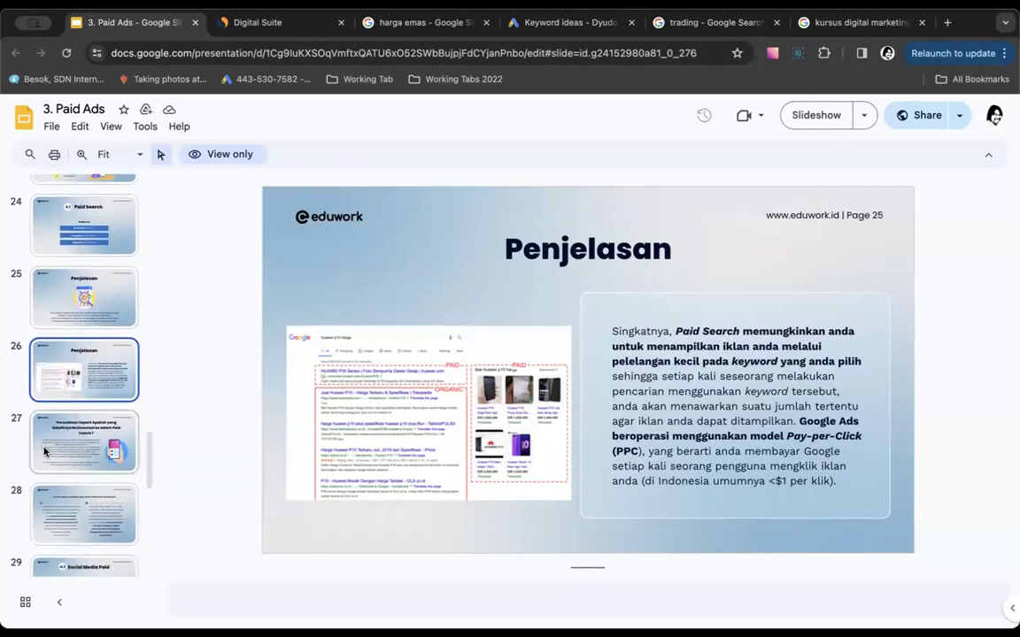
scroll(86, 278, down, 4)
click(86, 278)
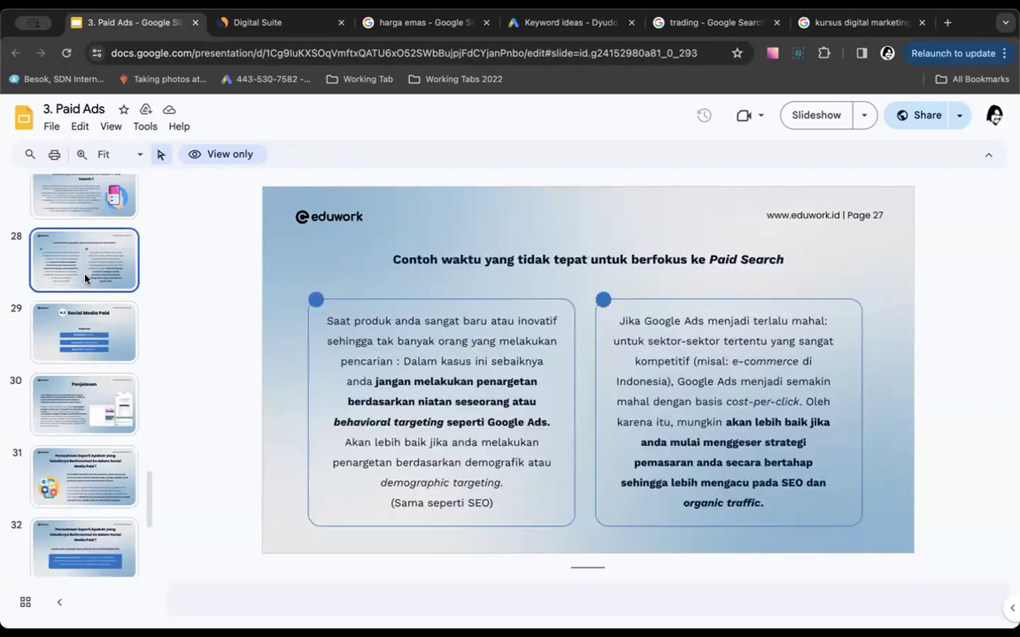
Open slide 29, "Social Media Paid", and start the full-screen slideshow from it.
click(93, 346)
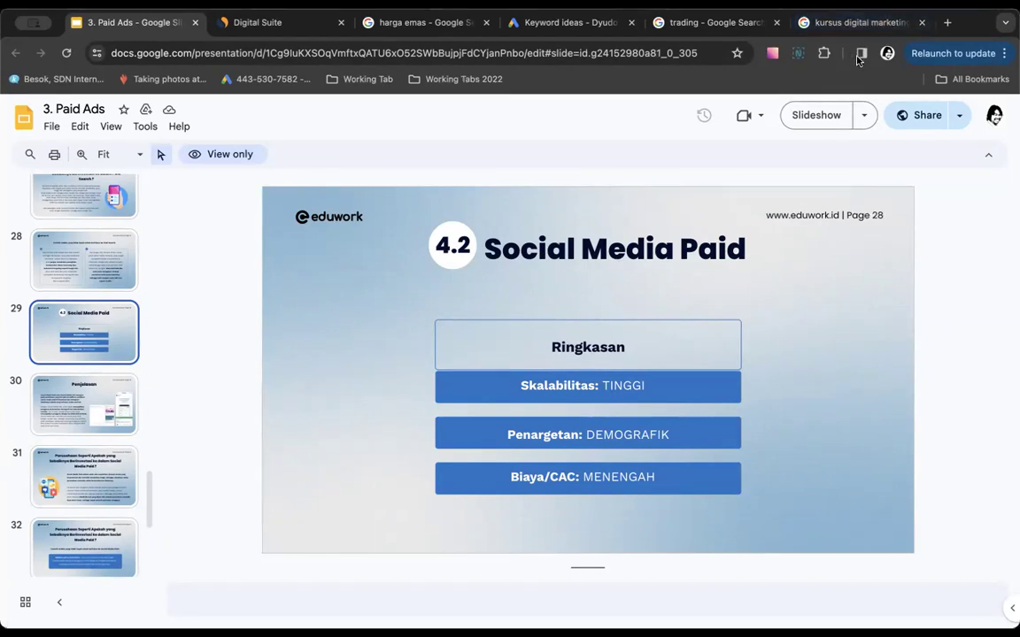
click(814, 117)
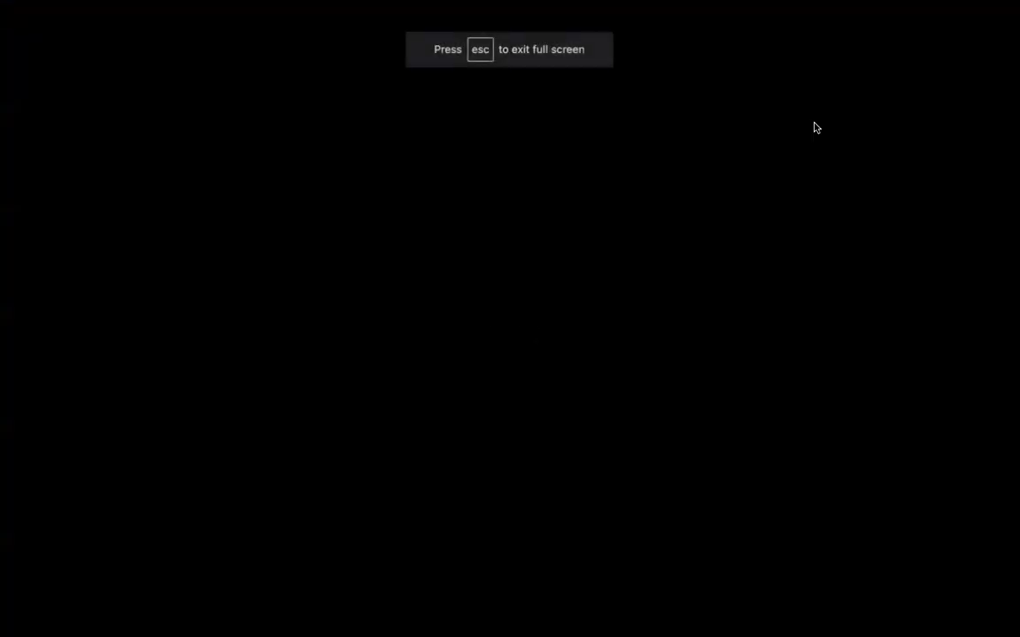